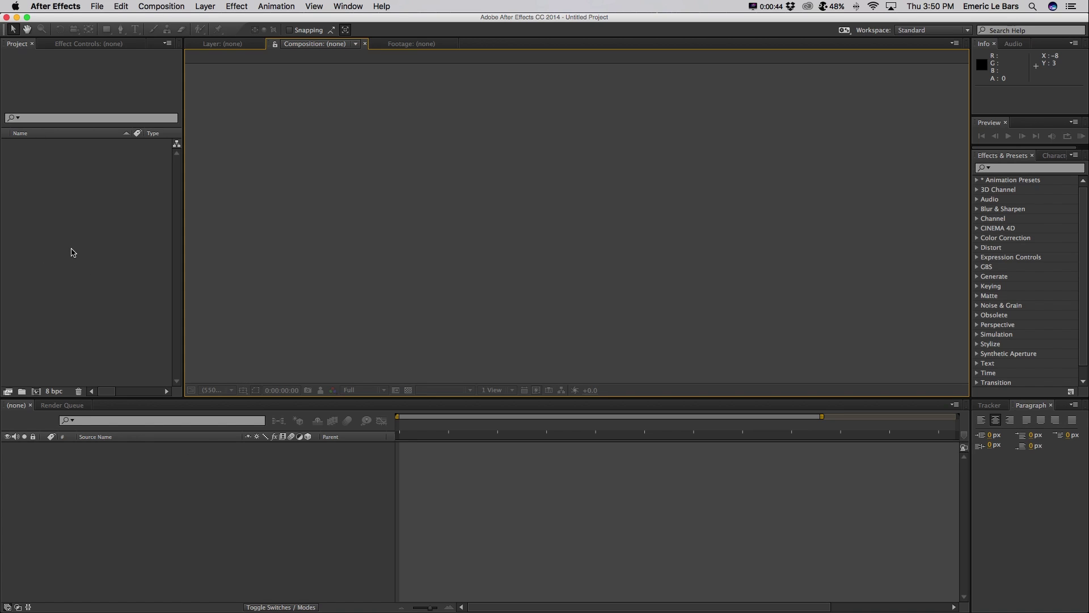
Examine the effect categories, the effect, tracking, paragraph, character and audio controls, and the list of available windows
click(103, 44)
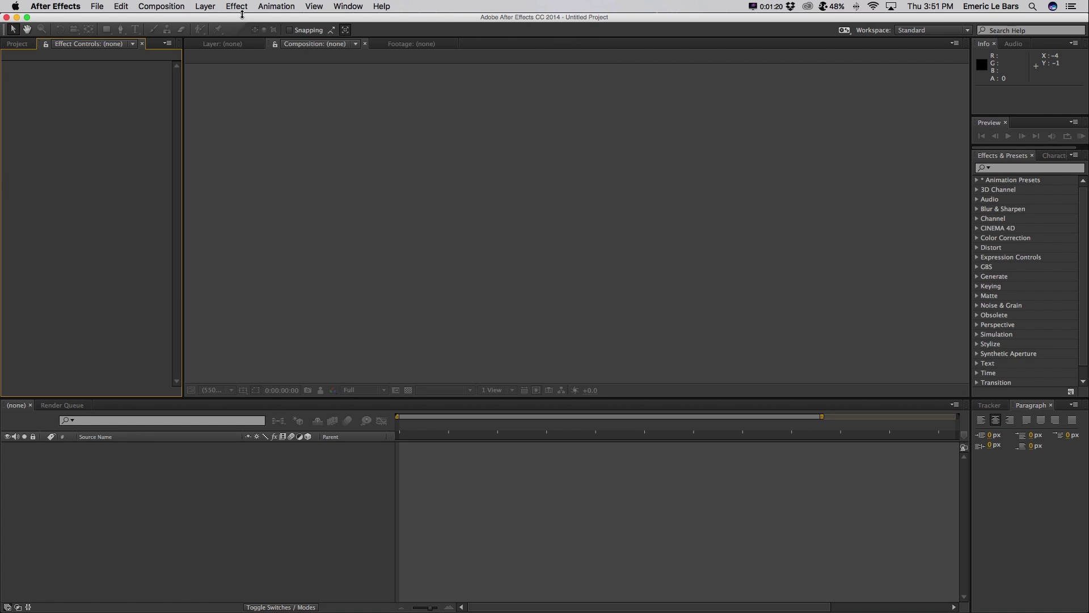
click(237, 6)
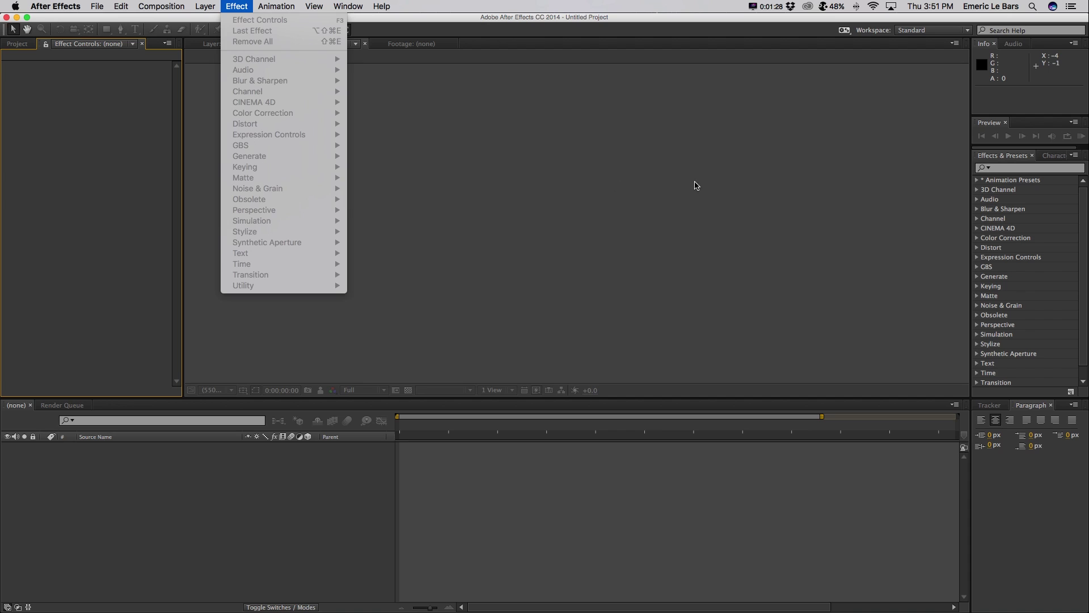
click(697, 186)
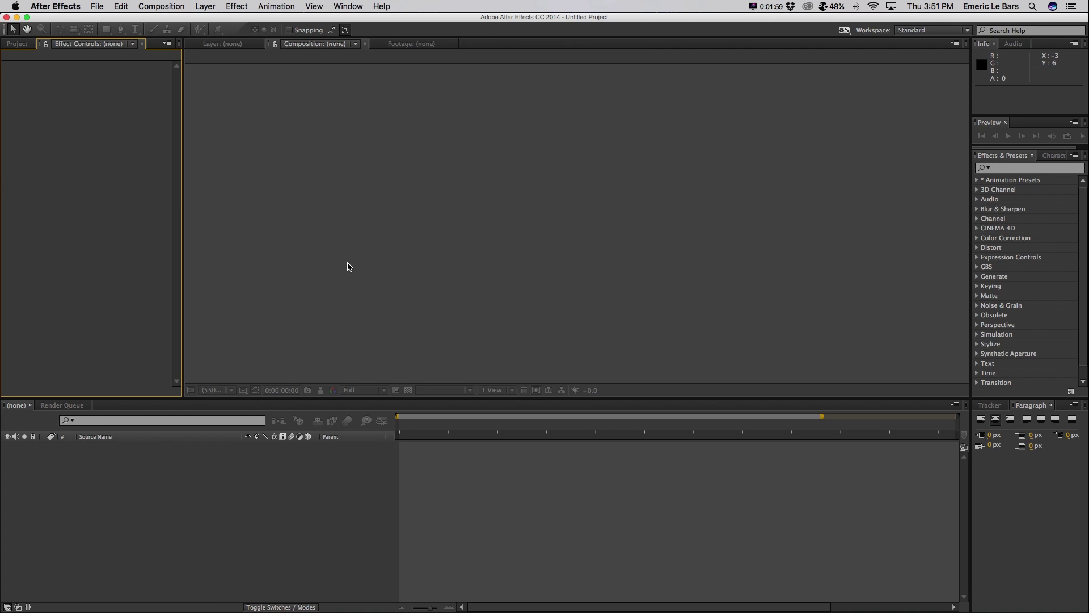
click(989, 404)
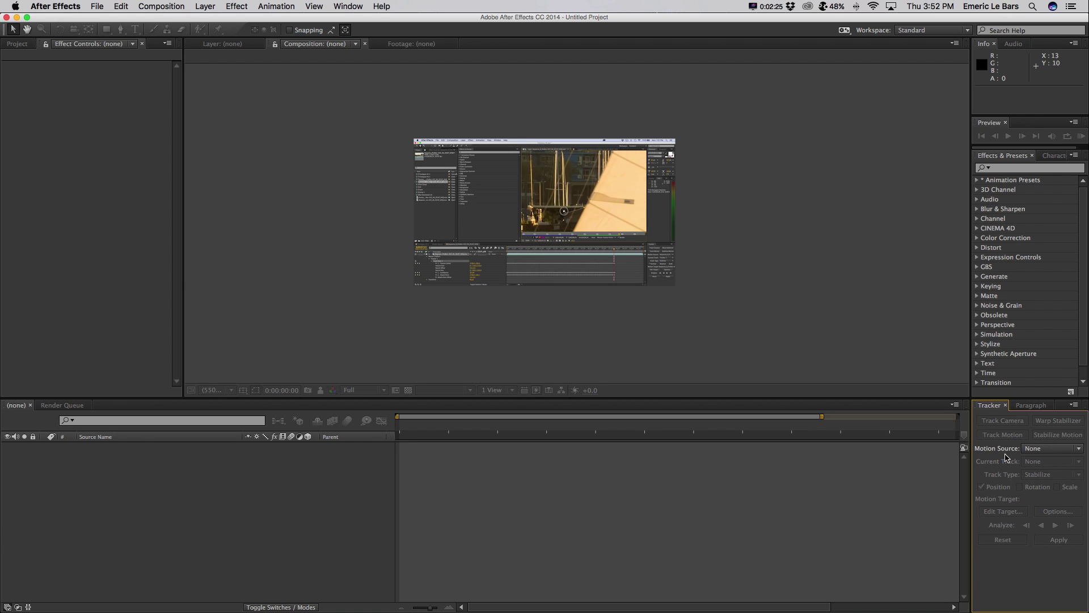
click(1032, 405)
click(1053, 155)
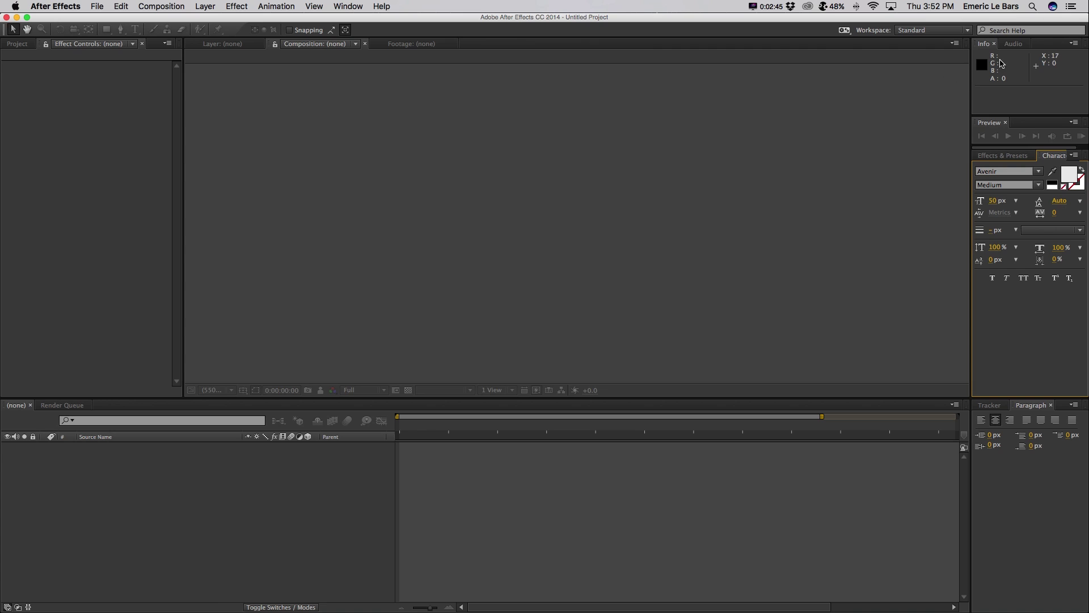
click(1013, 44)
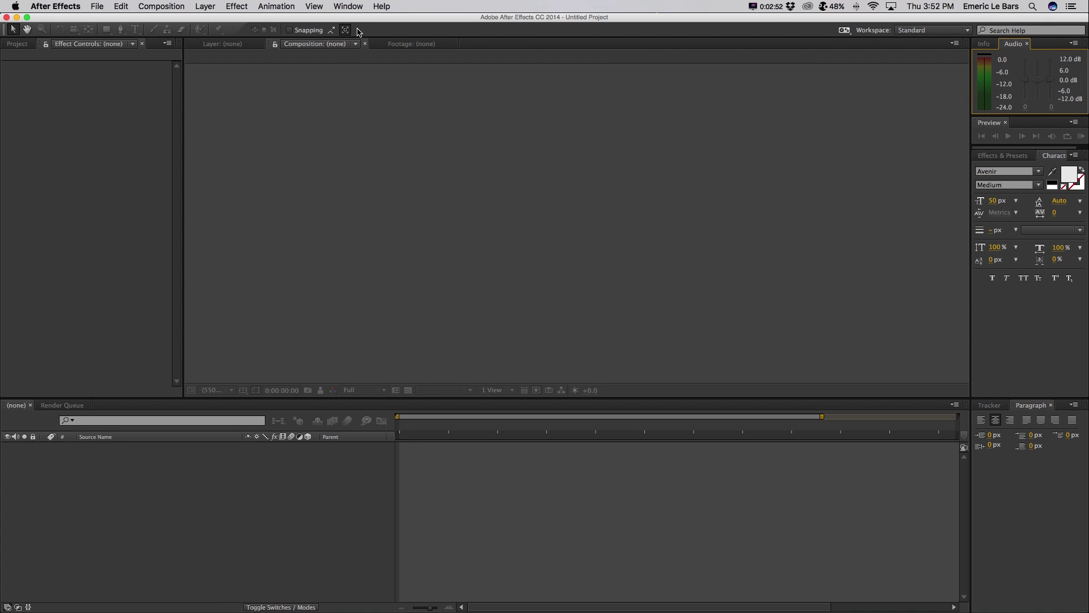
click(348, 6)
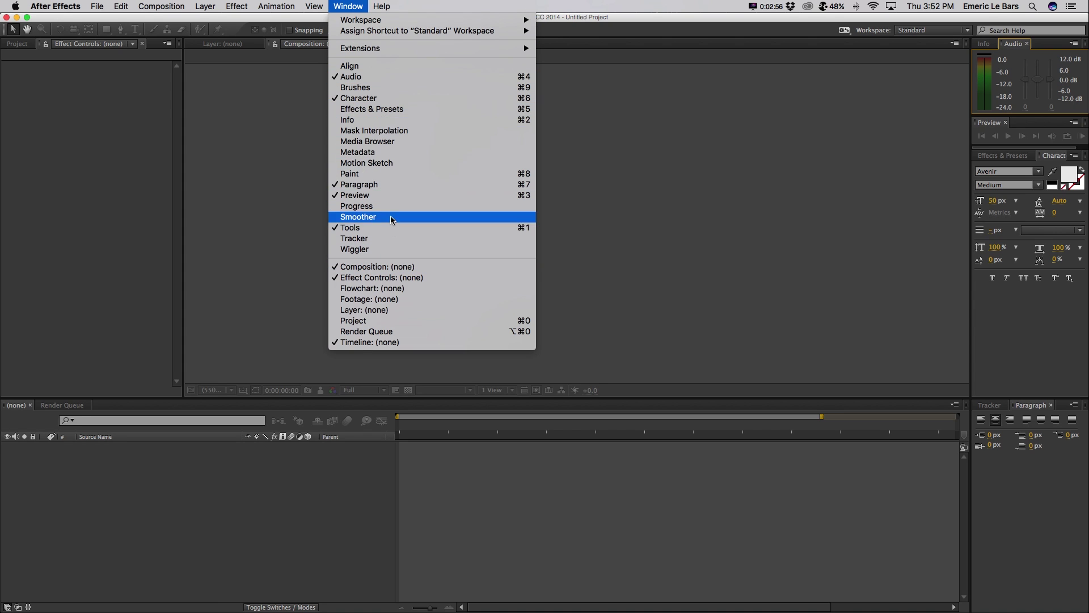
click(216, 295)
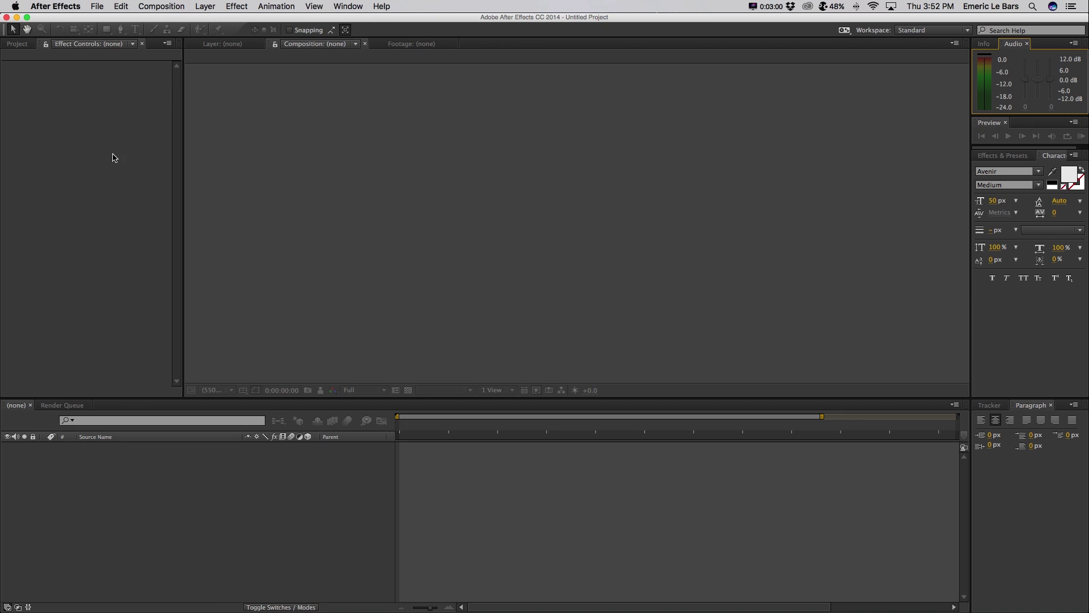
Import the Desktop clips LA00384 Rooftop Figueroa and LA00387_Day To Night Montecito 2_1.mov into the project as footage
click(23, 44)
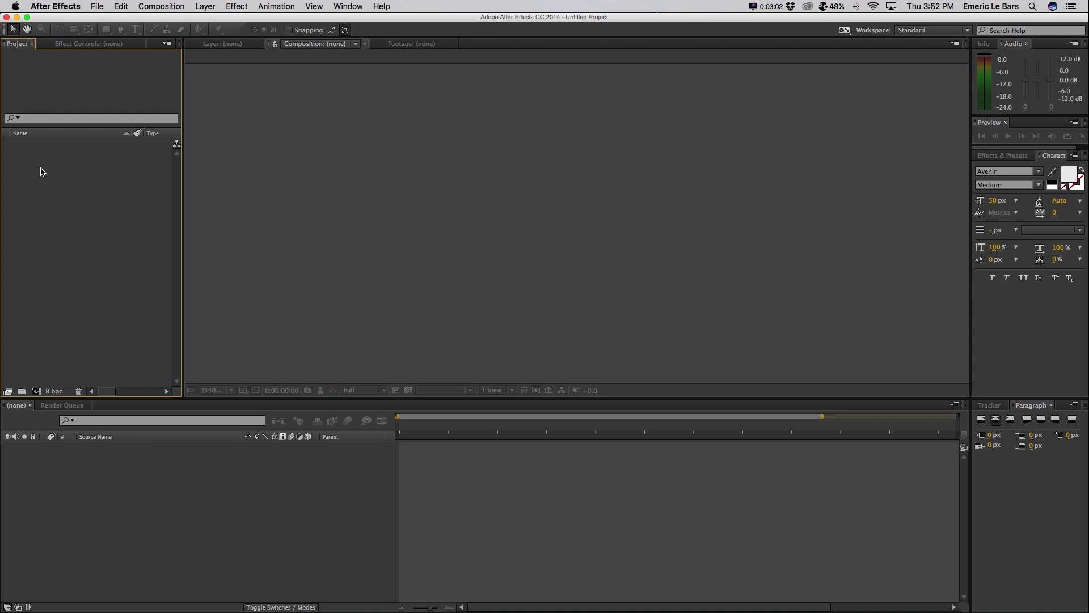
click(97, 8)
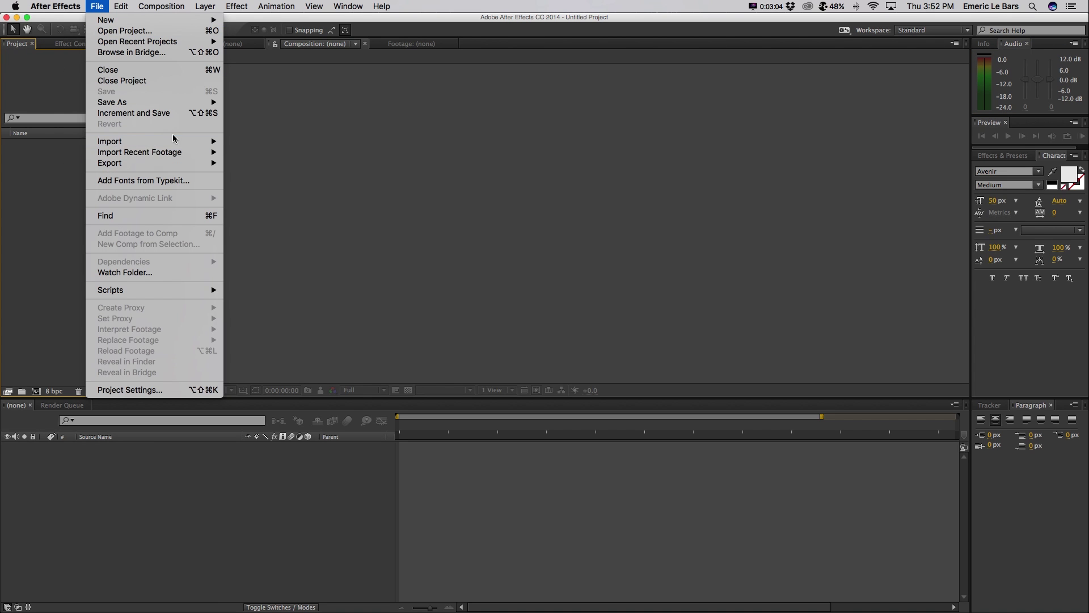
mouse_move(175, 141)
click(245, 146)
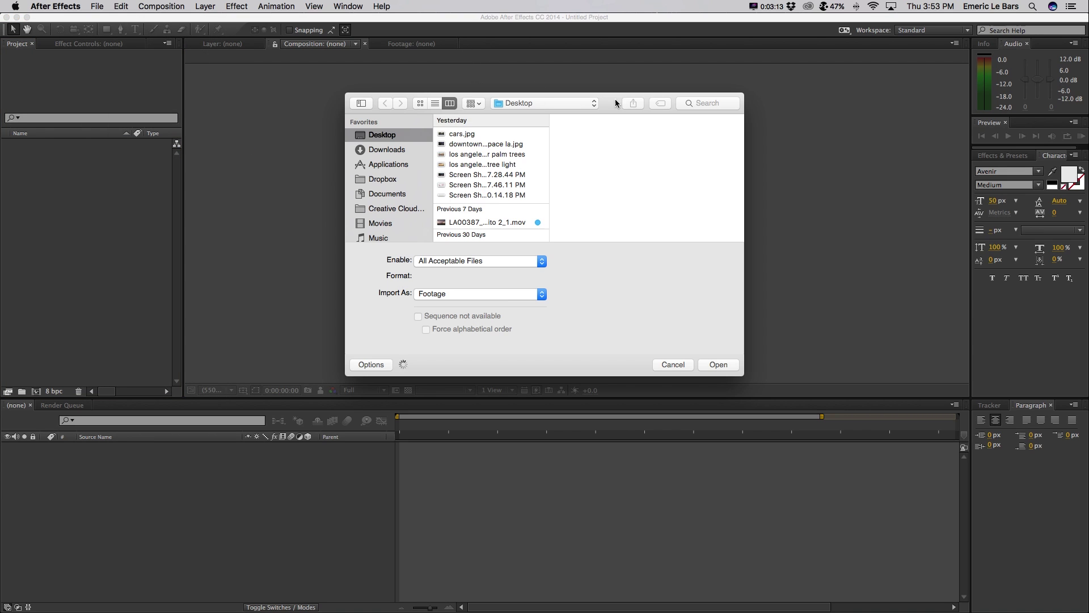
drag(617, 108, 563, 90)
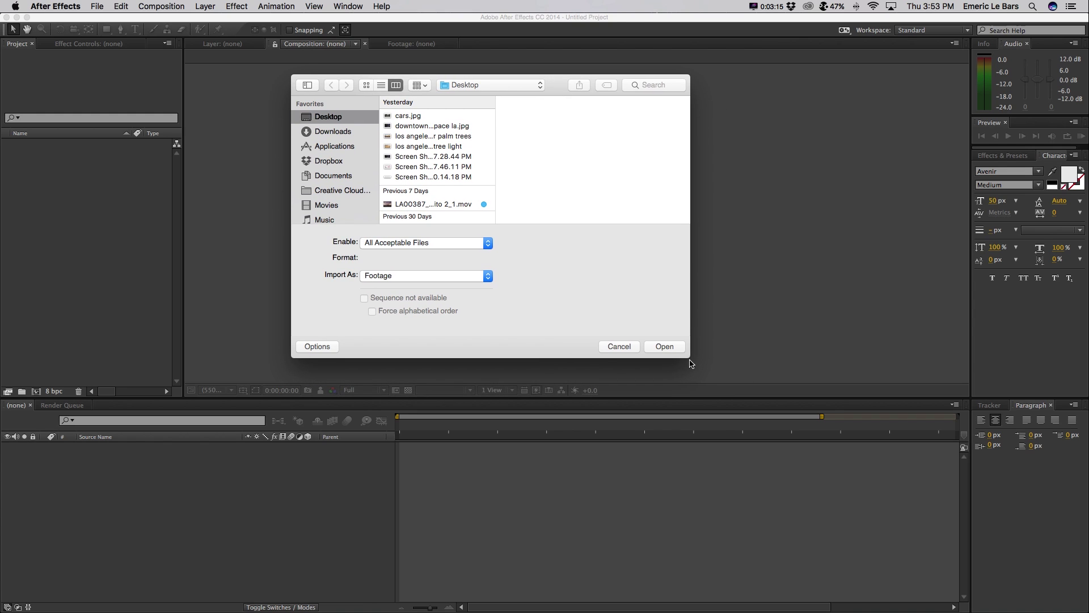
drag(689, 357, 979, 459)
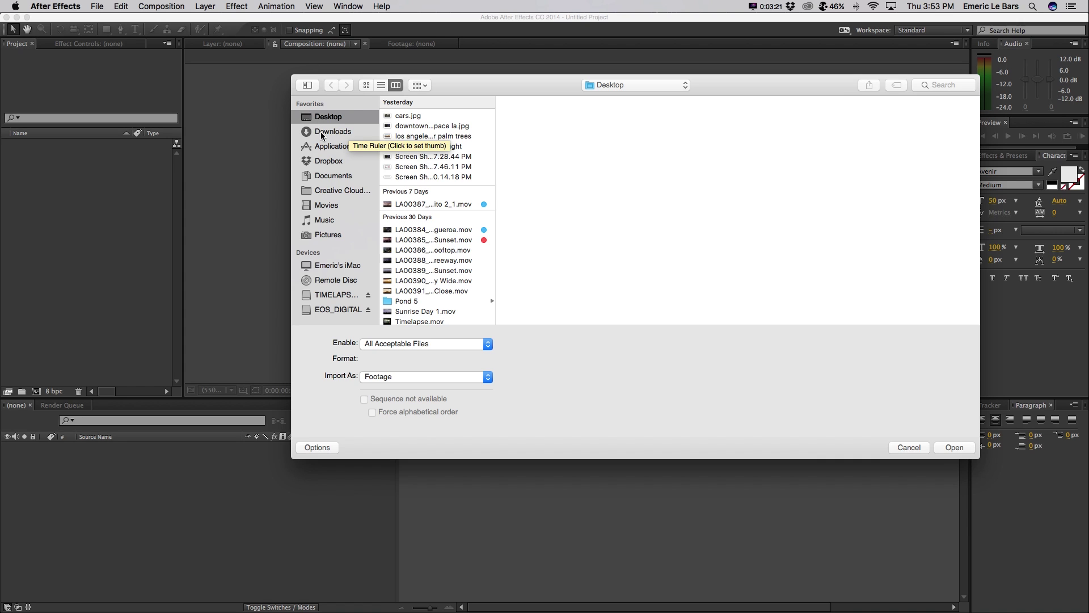
click(427, 203)
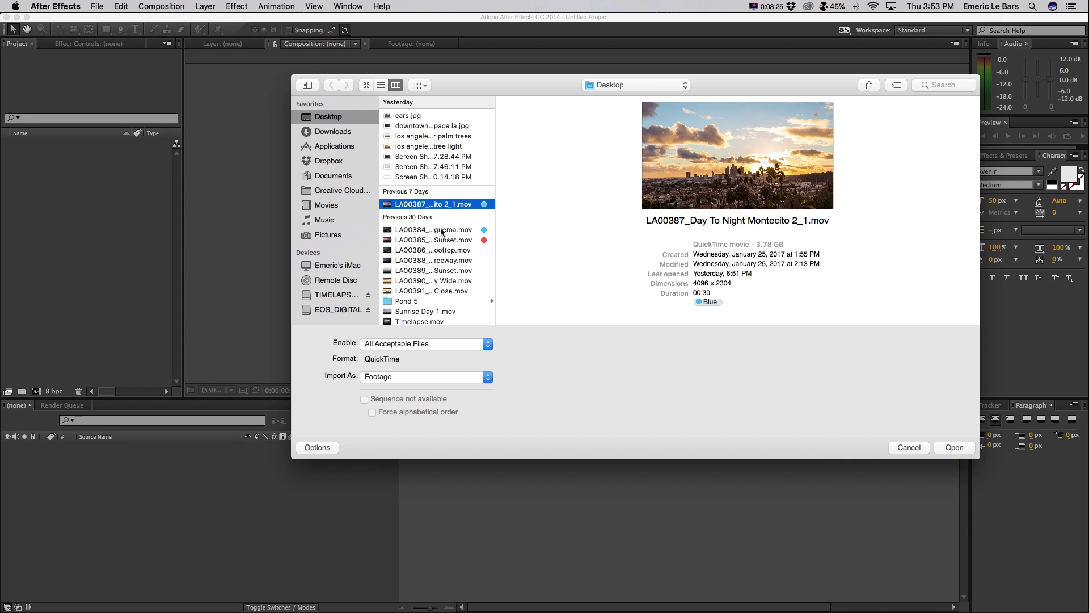
shift+click(442, 230)
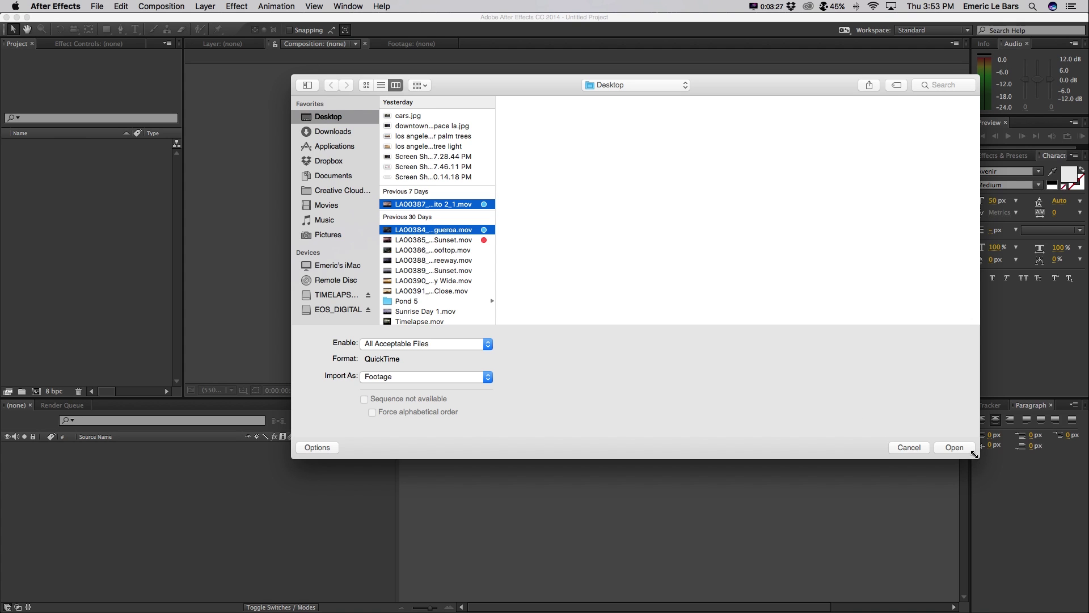
click(955, 447)
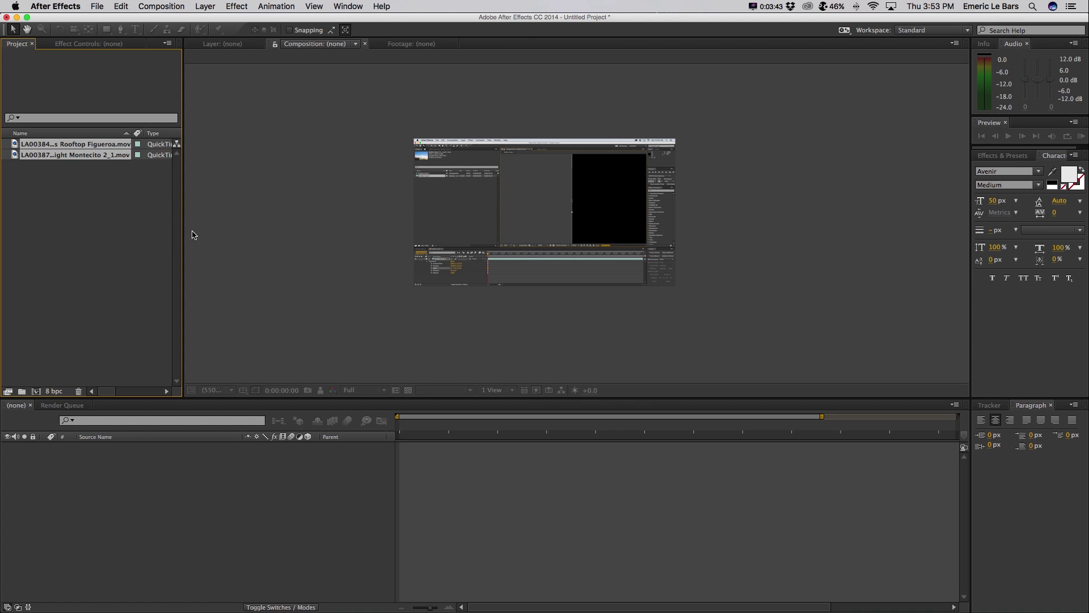
Check the thumbnails and format details of the two imported clips
click(98, 228)
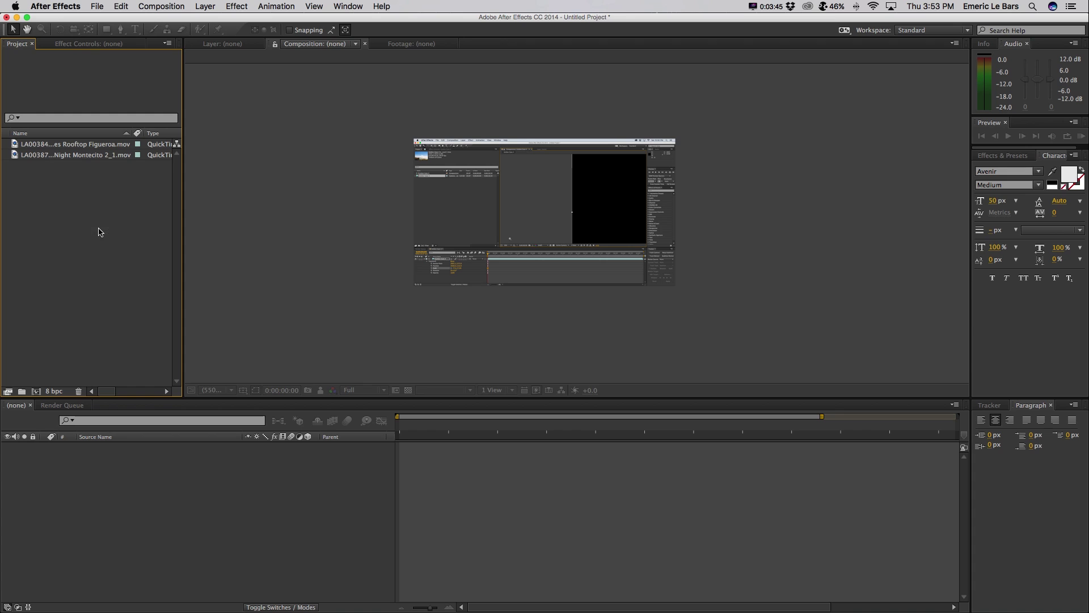
click(86, 147)
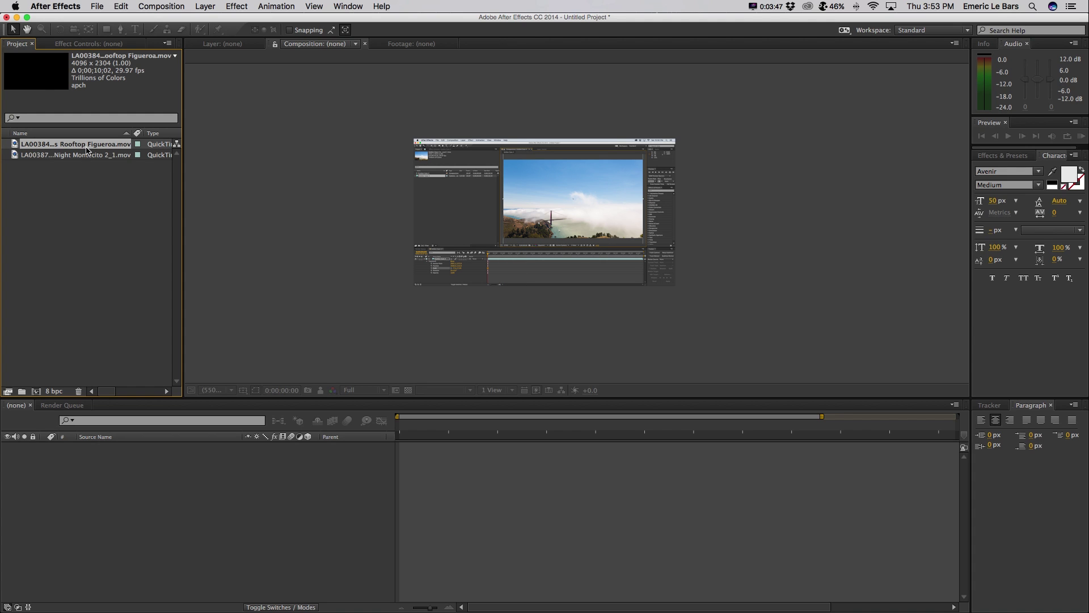
click(76, 155)
click(83, 147)
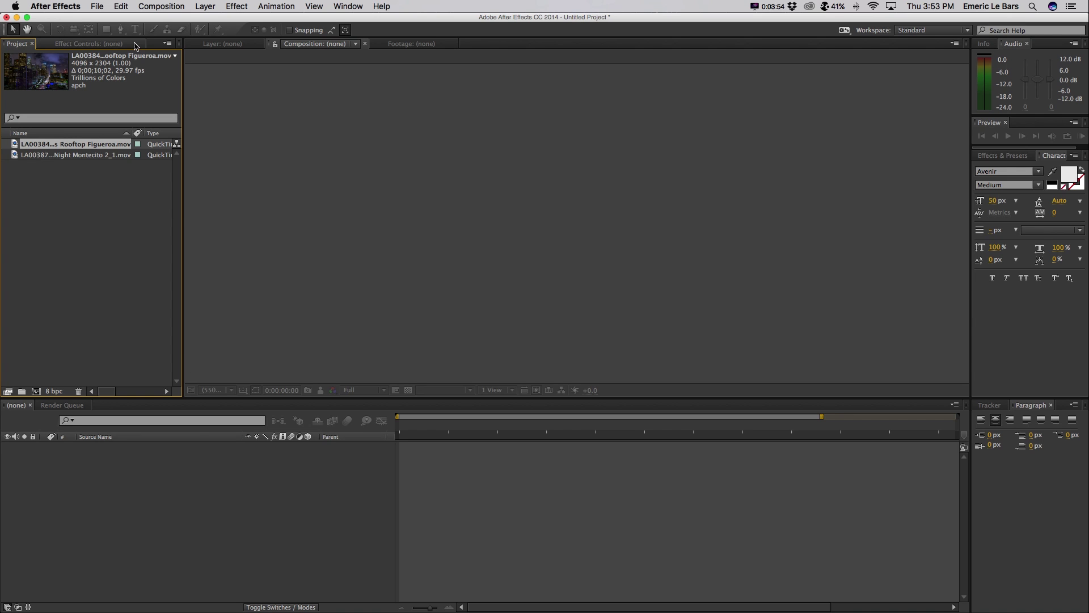
Create a new composition directly from the LA00384 Rooftop Figueroa clip
click(159, 7)
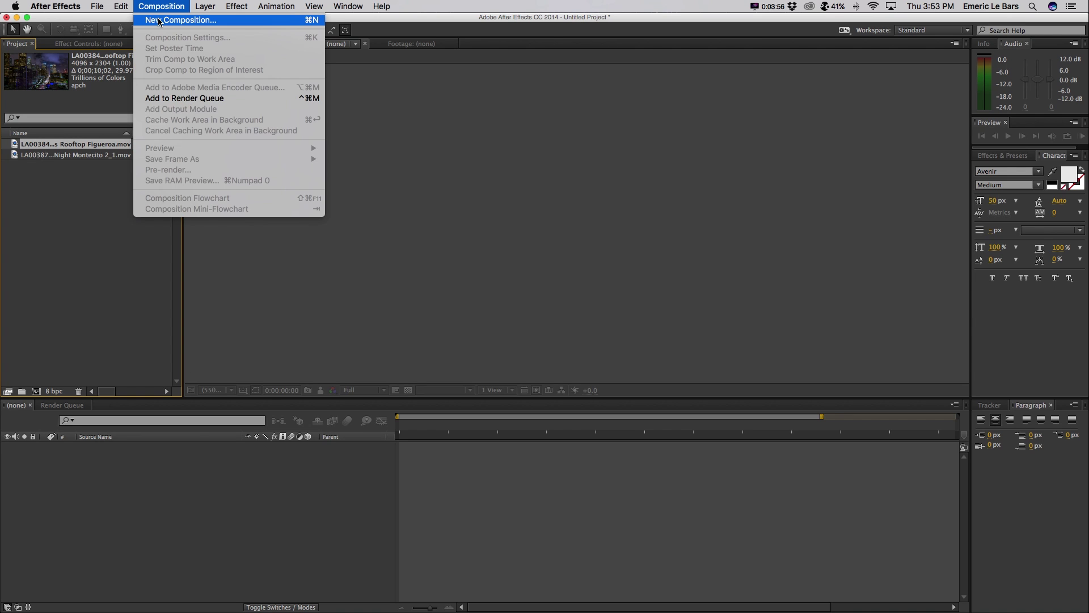
click(77, 233)
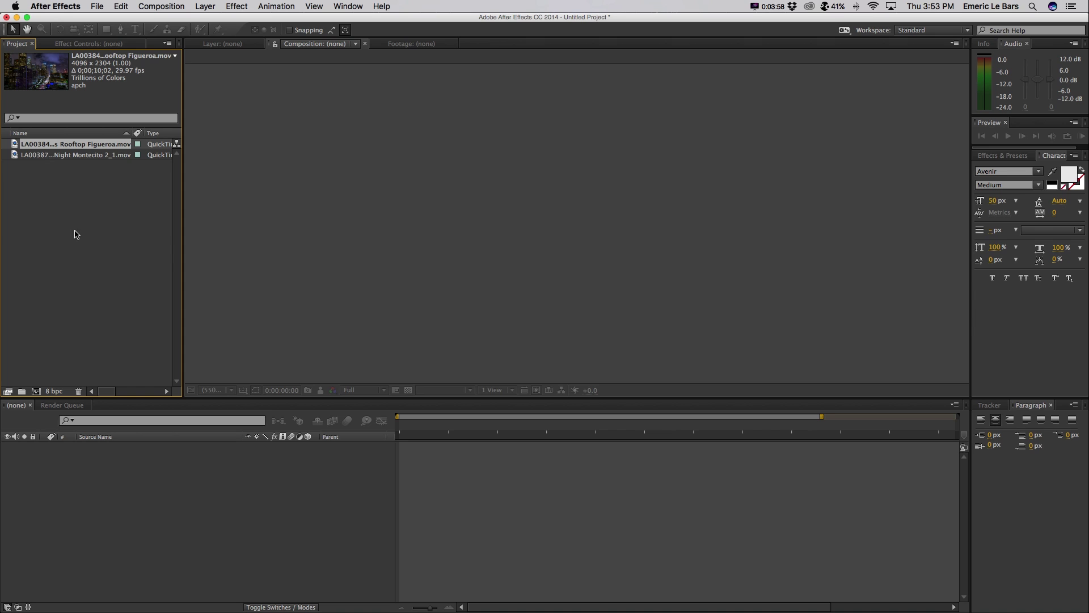
drag(43, 143, 37, 393)
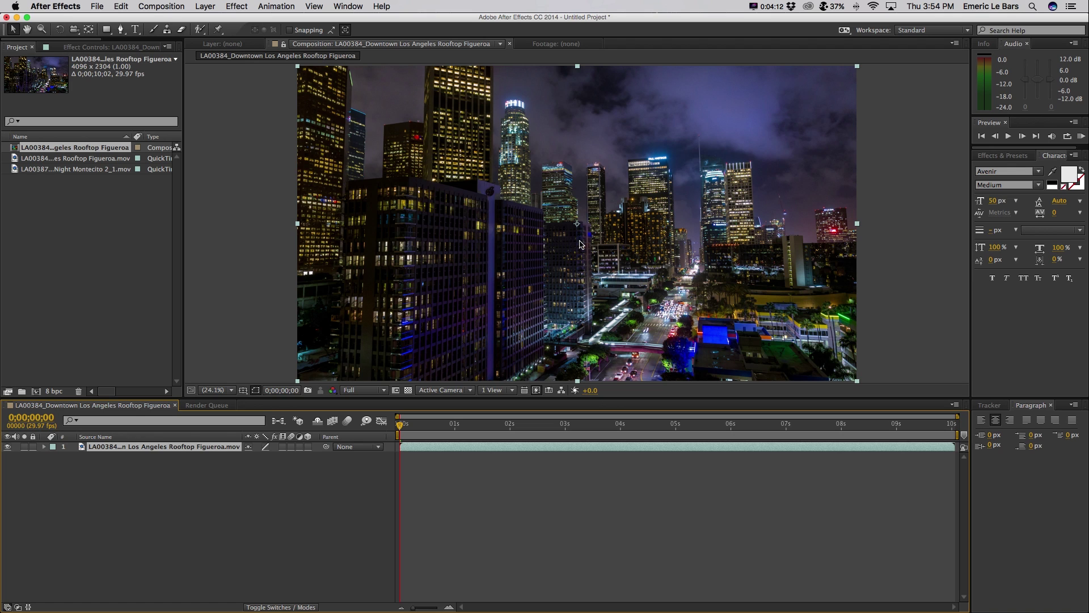
Set the composition's frame size to 1920 px wide and 1080 px high in its settings
click(152, 7)
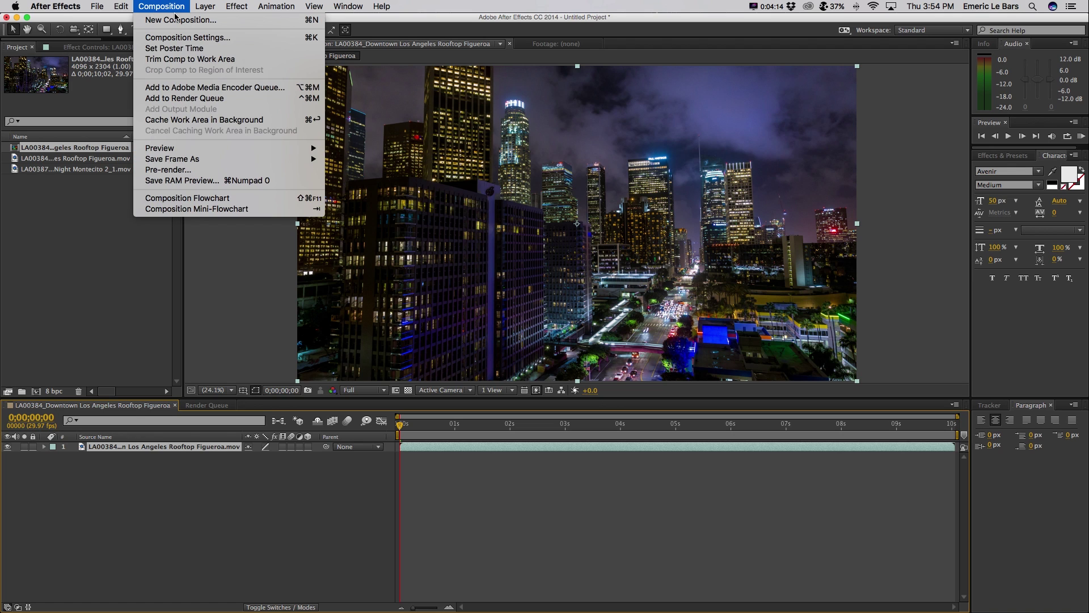
click(189, 39)
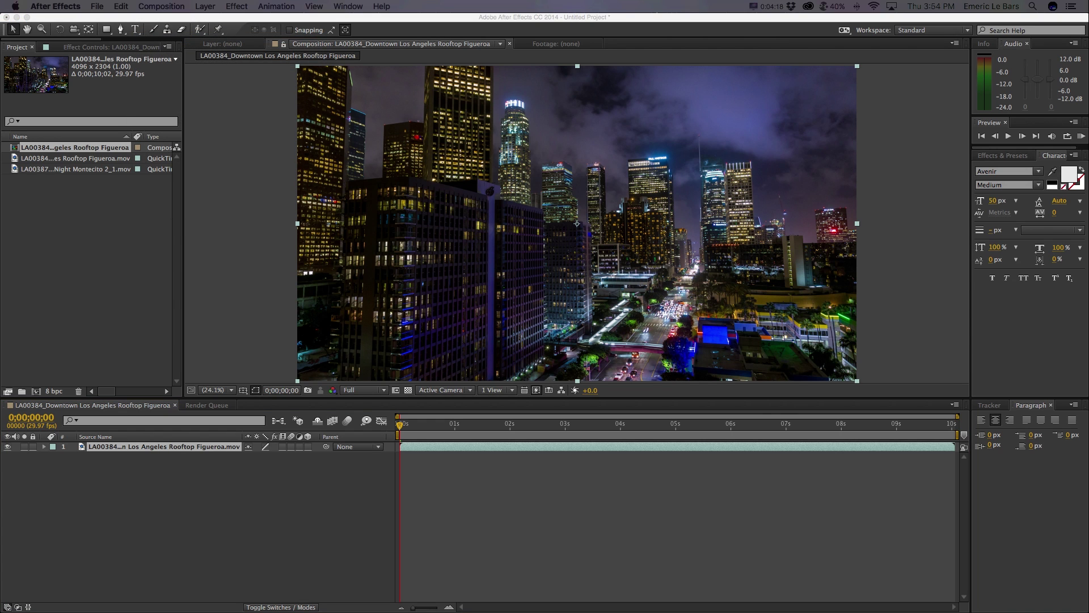
key(super+k)
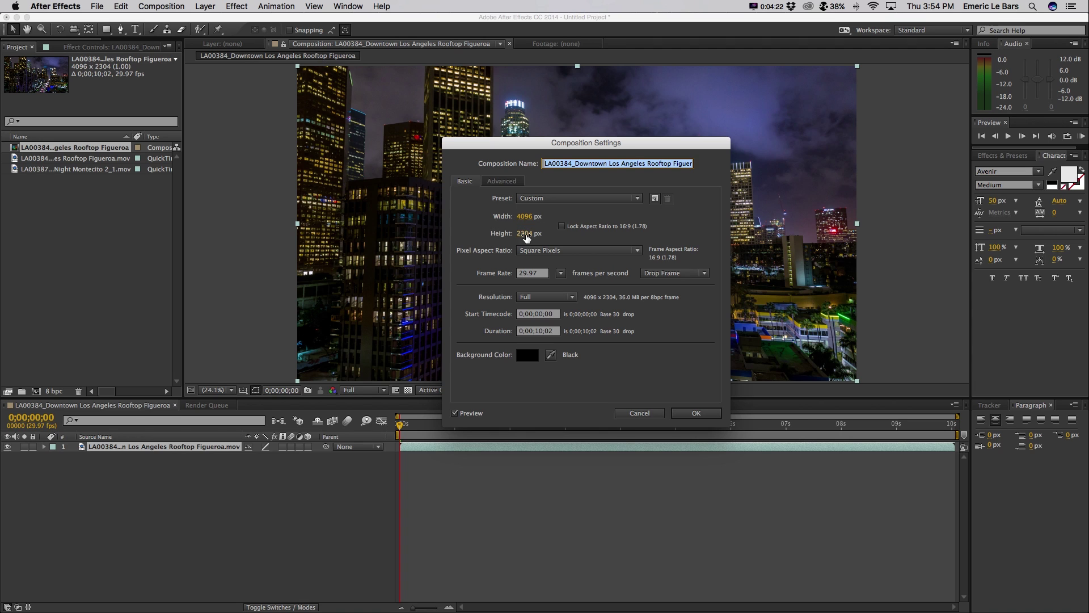
click(524, 216)
text(1920)
click(520, 233)
text(1080)
click(658, 341)
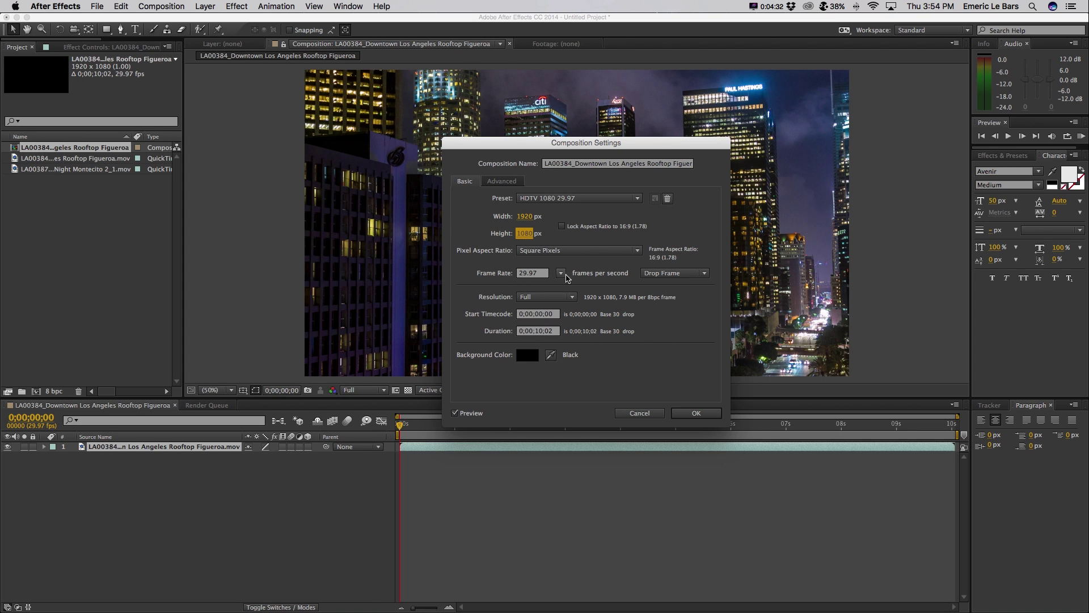
Name the composition Tutorial and apply its settings
click(567, 165)
text(Tutorial)
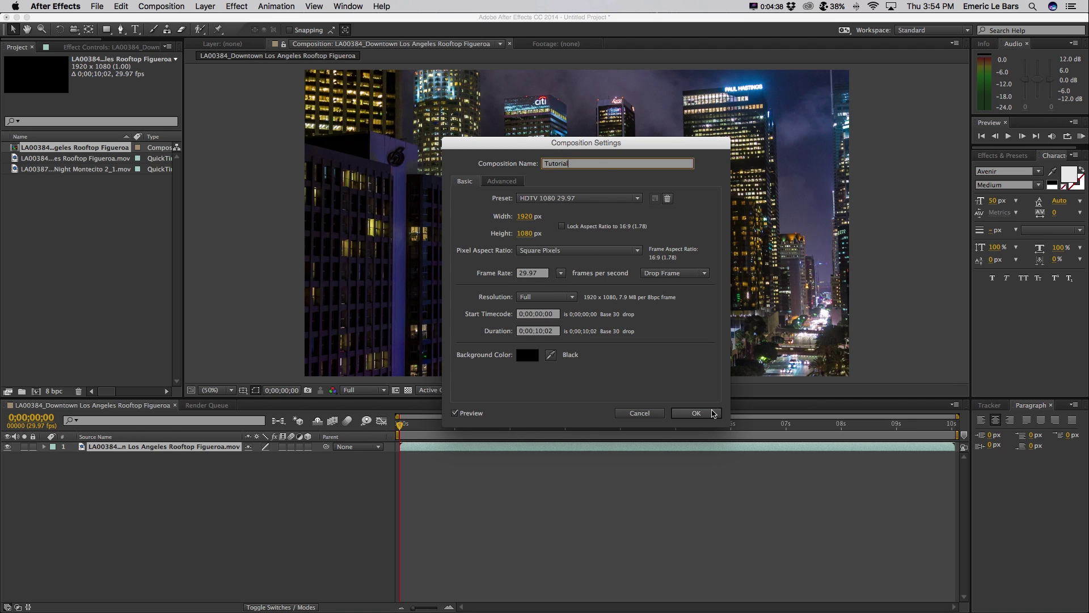
click(697, 413)
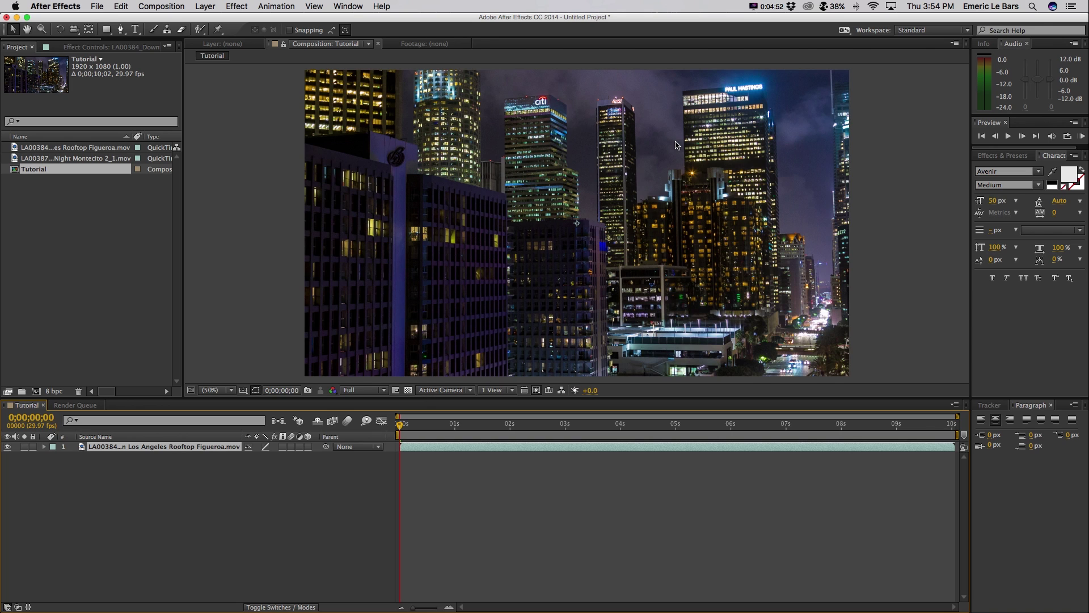
Scale the Rooftop Figueroa layer down proportionally with its Transform properties until it just covers the composition frame
click(232, 391)
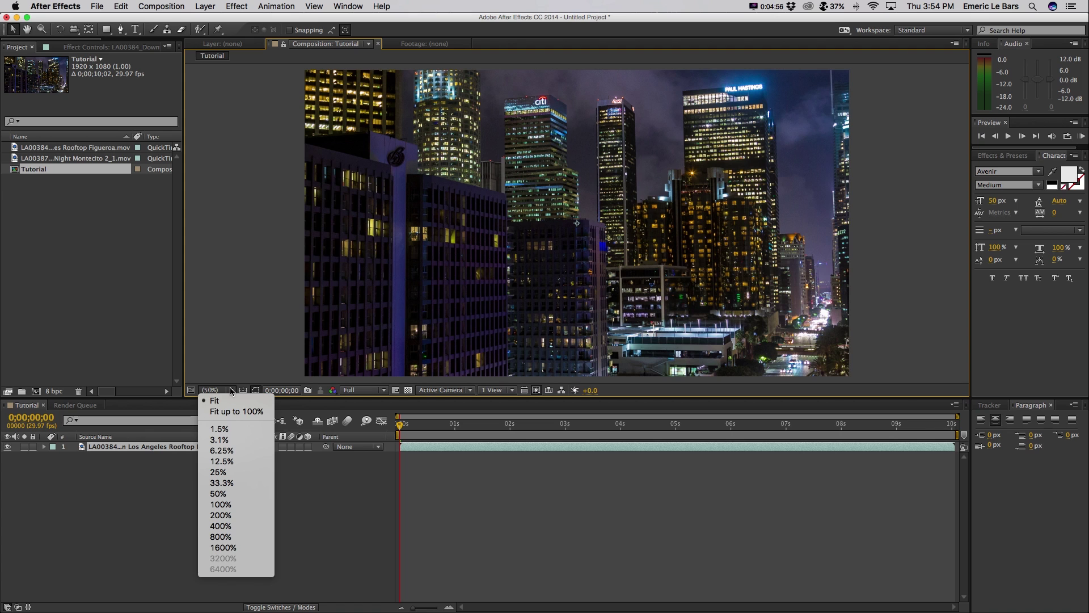
click(251, 483)
click(223, 391)
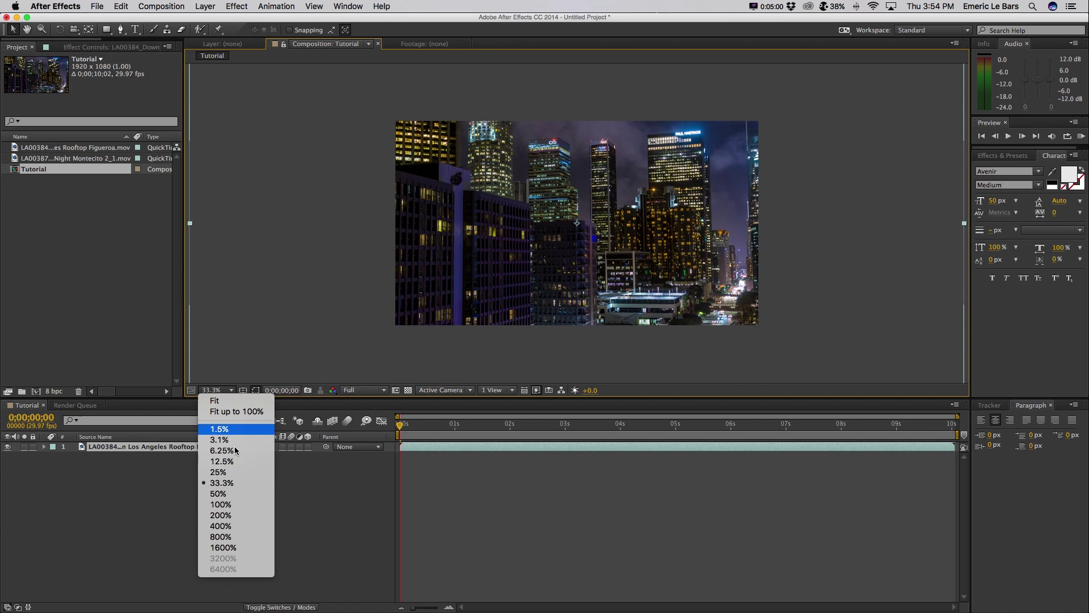
click(246, 472)
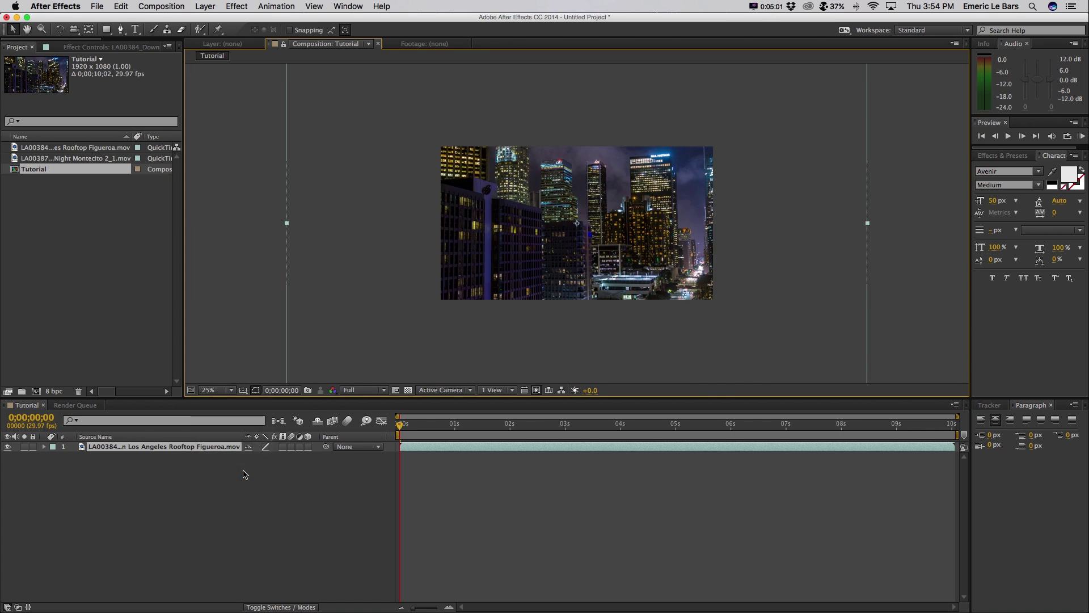
click(233, 391)
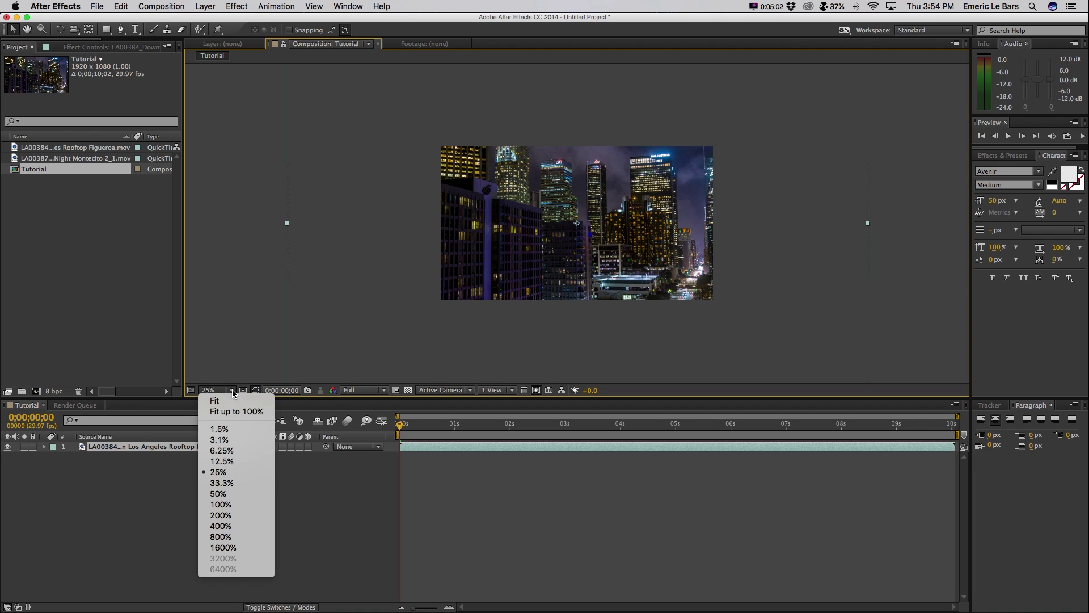
click(235, 465)
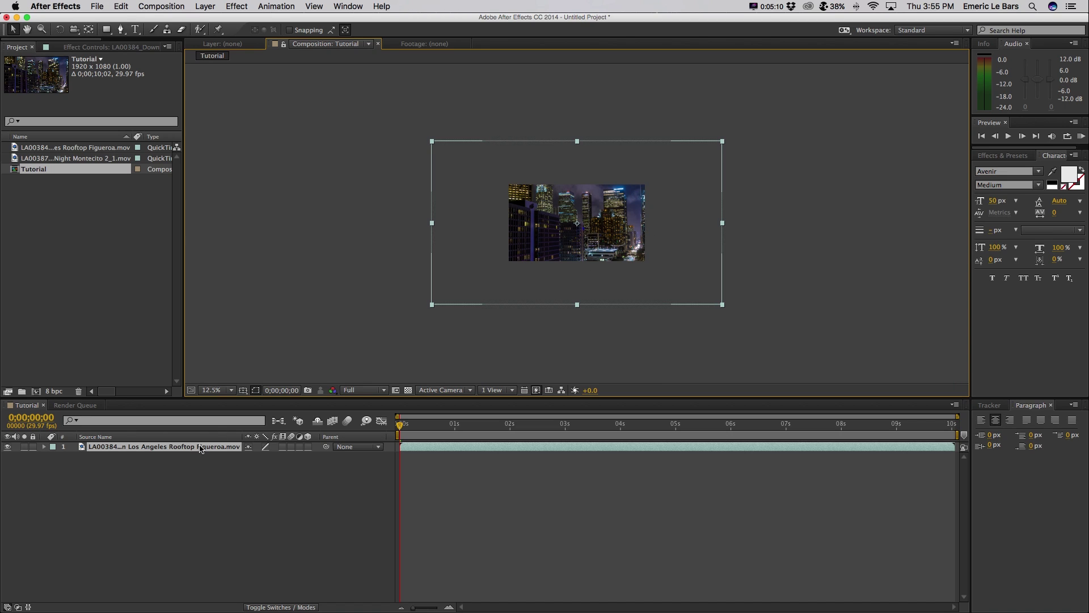
click(44, 447)
click(54, 459)
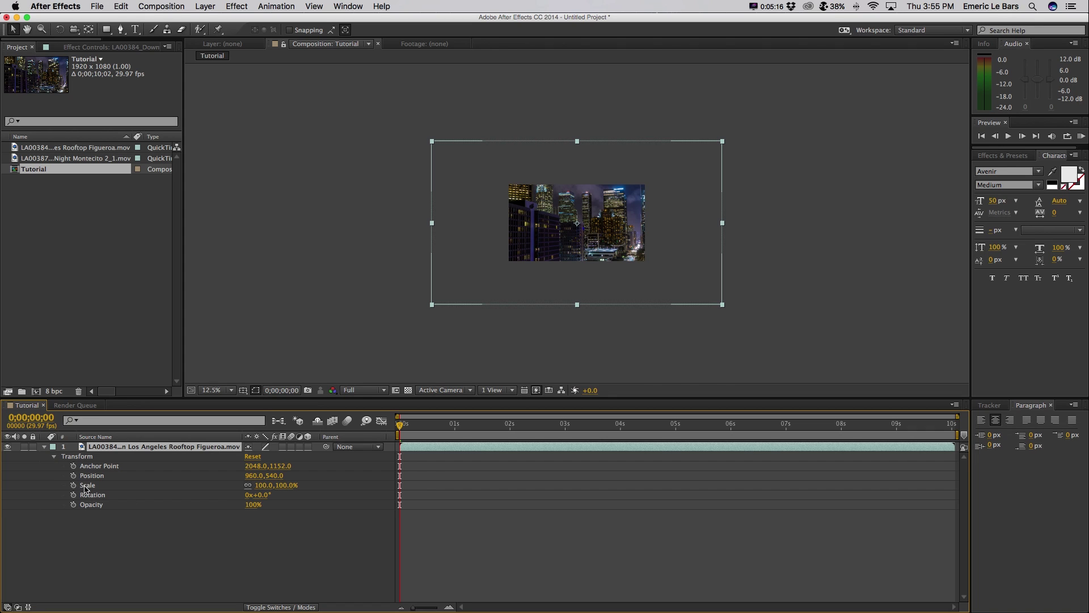
drag(283, 486, 260, 494)
Fit the composition in the viewer and try the Rooftop Figueroa layer's scale at 45% and 47%
click(231, 390)
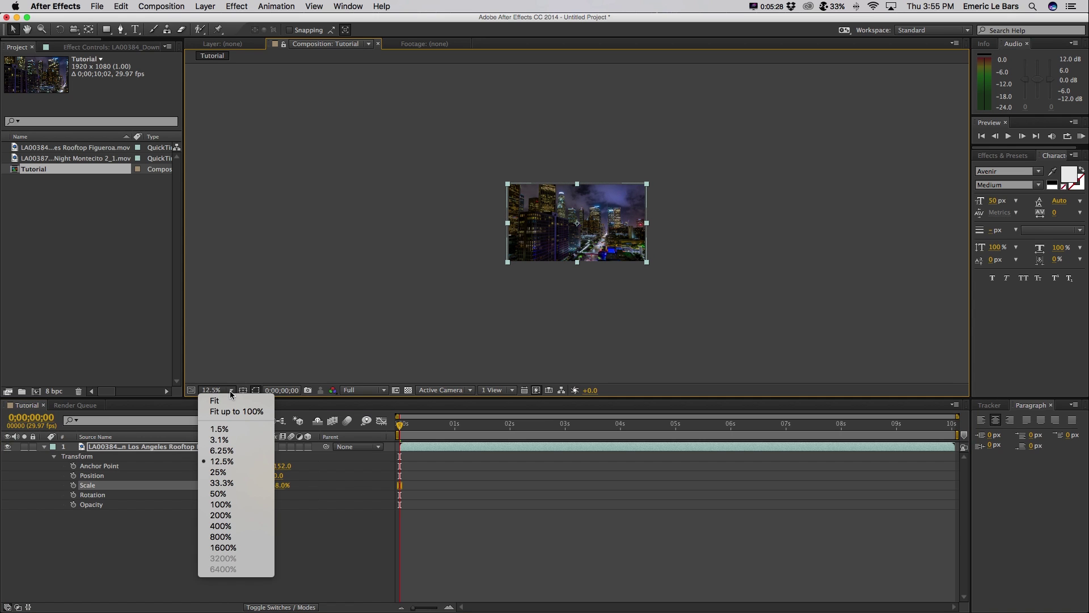
click(225, 403)
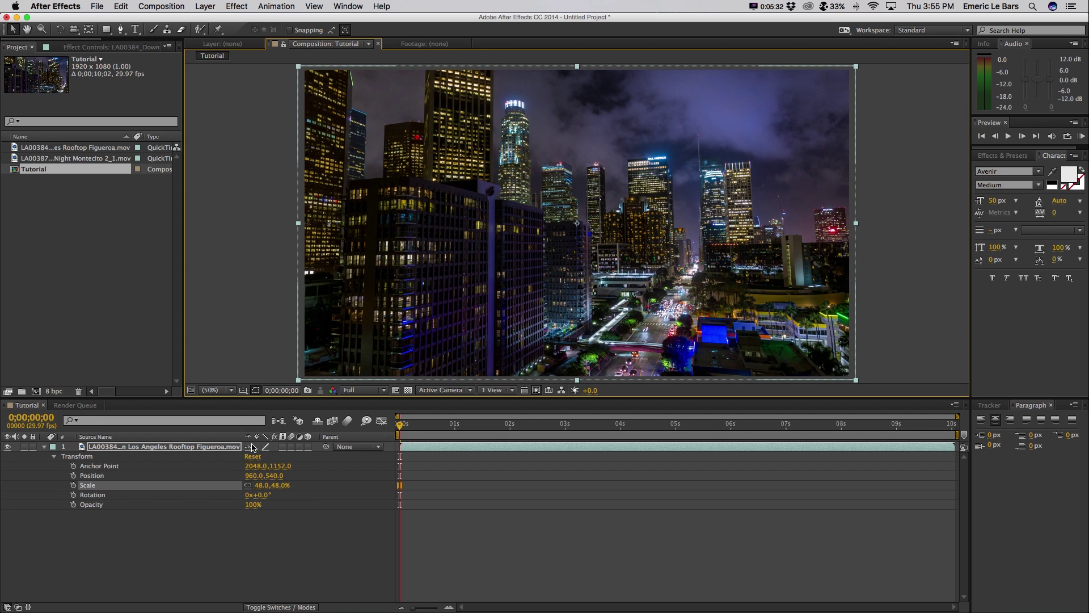
click(278, 485)
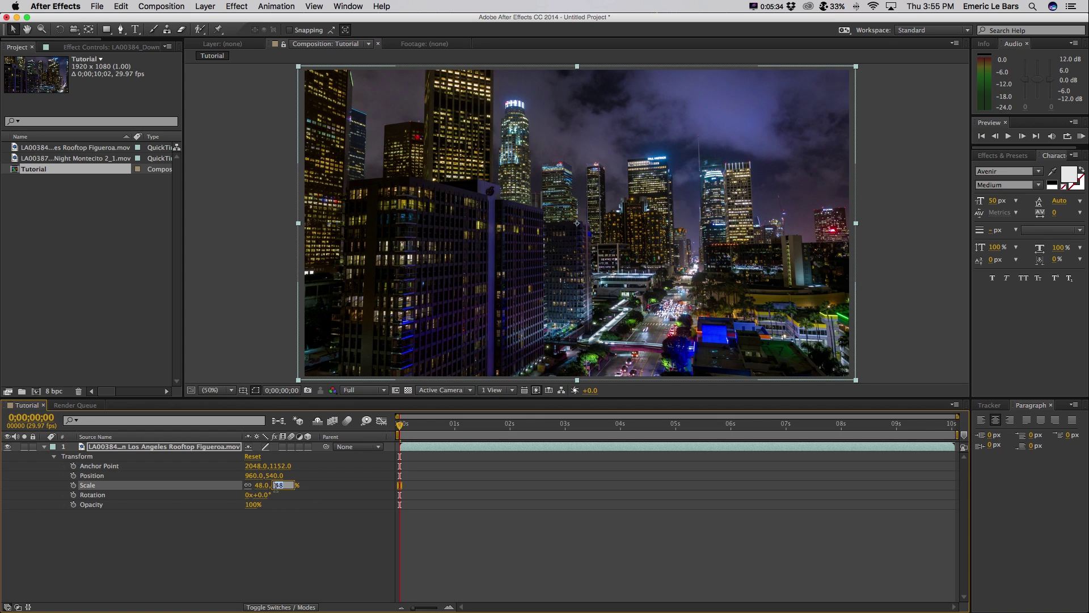
key(Return)
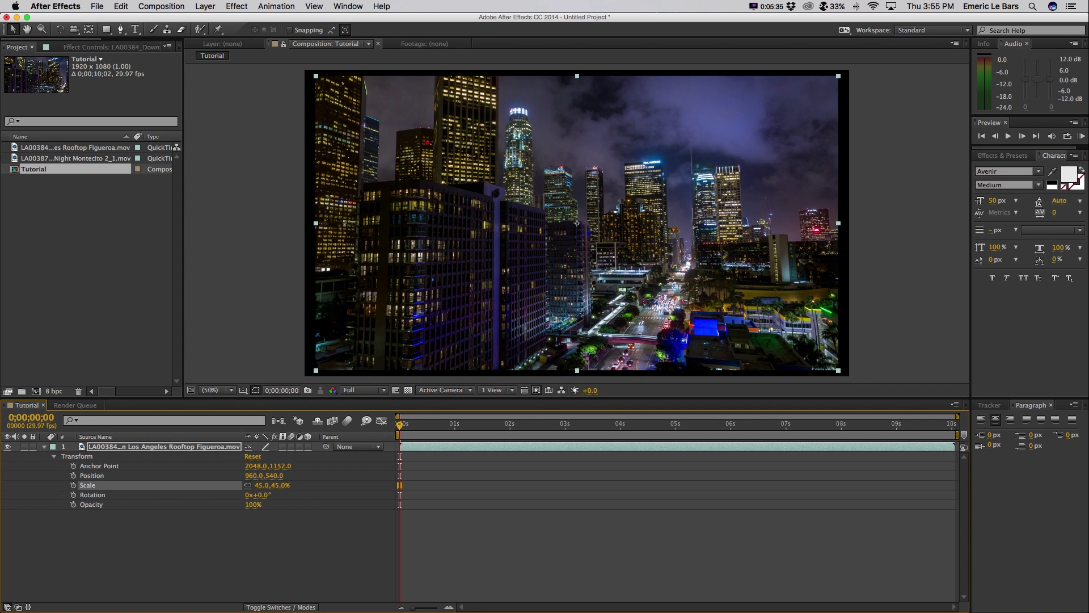
click(275, 486)
text(47)
key(Return)
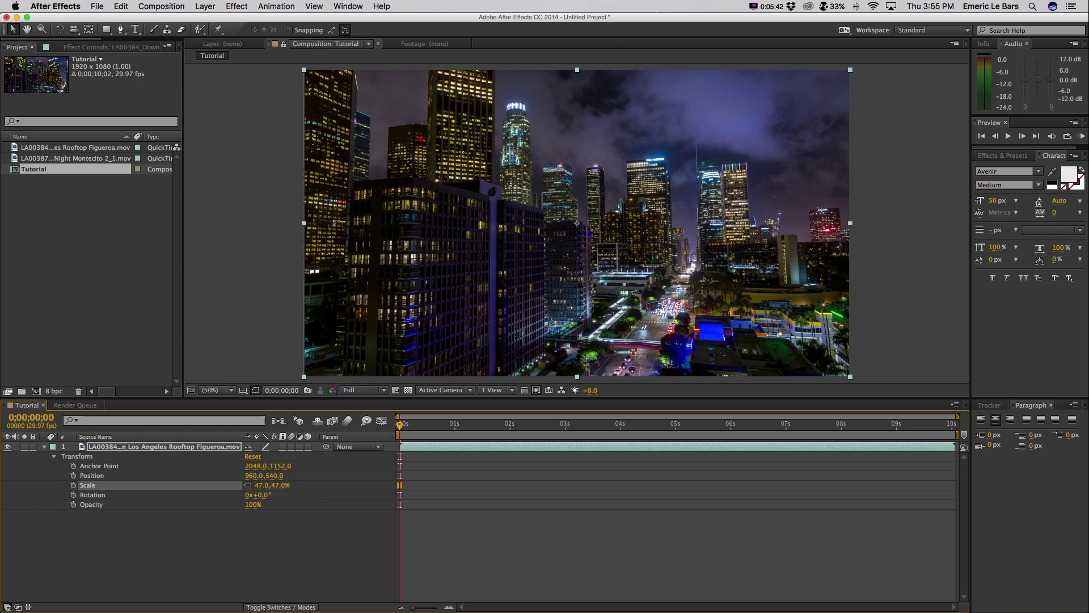
Set the layer's scale to 48% and add a Scale keyframe at the start of the composition
click(277, 485)
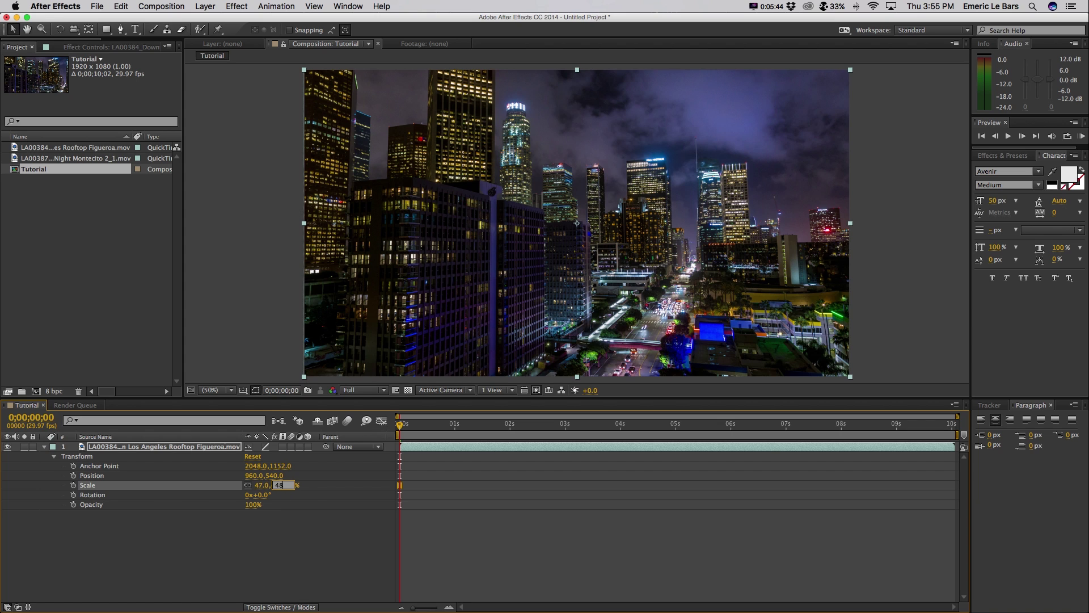
text(48)
key(Return)
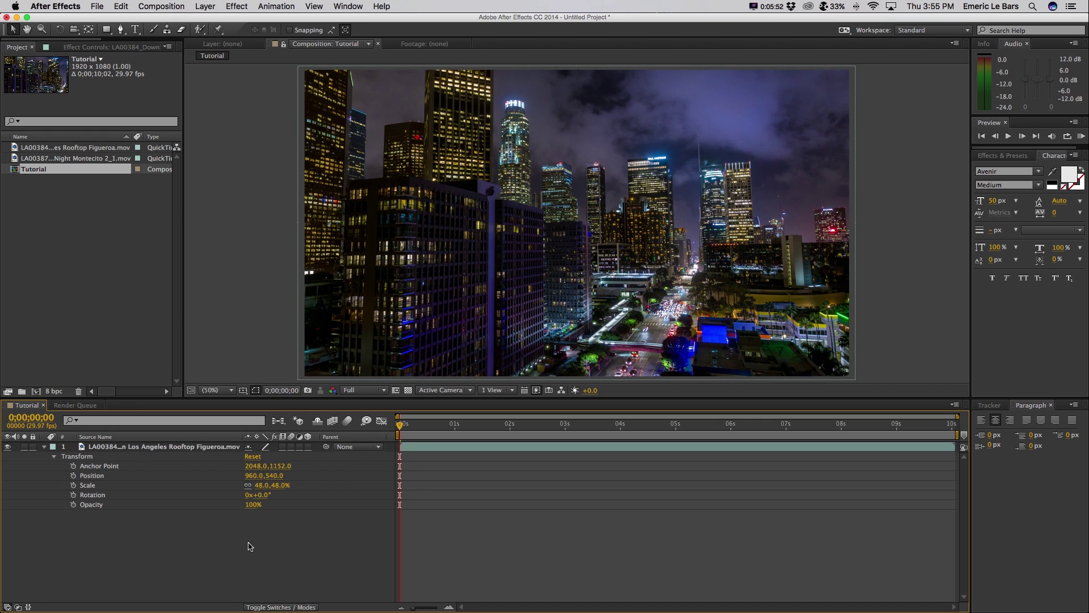
click(73, 486)
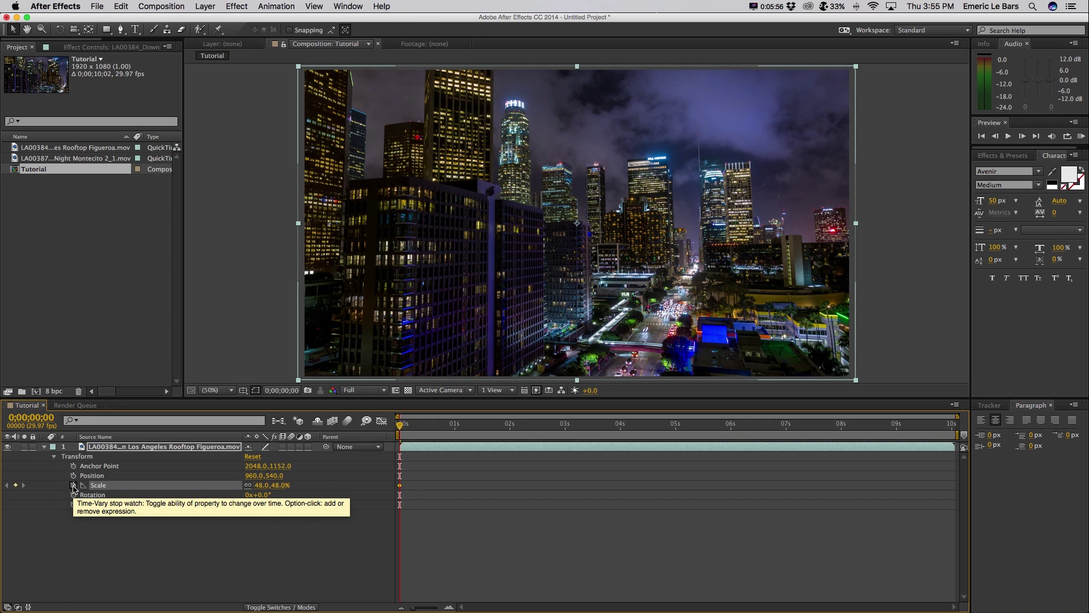
Add a second Scale keyframe of 52% at 0;00;10;01, the composition's last frame
click(954, 425)
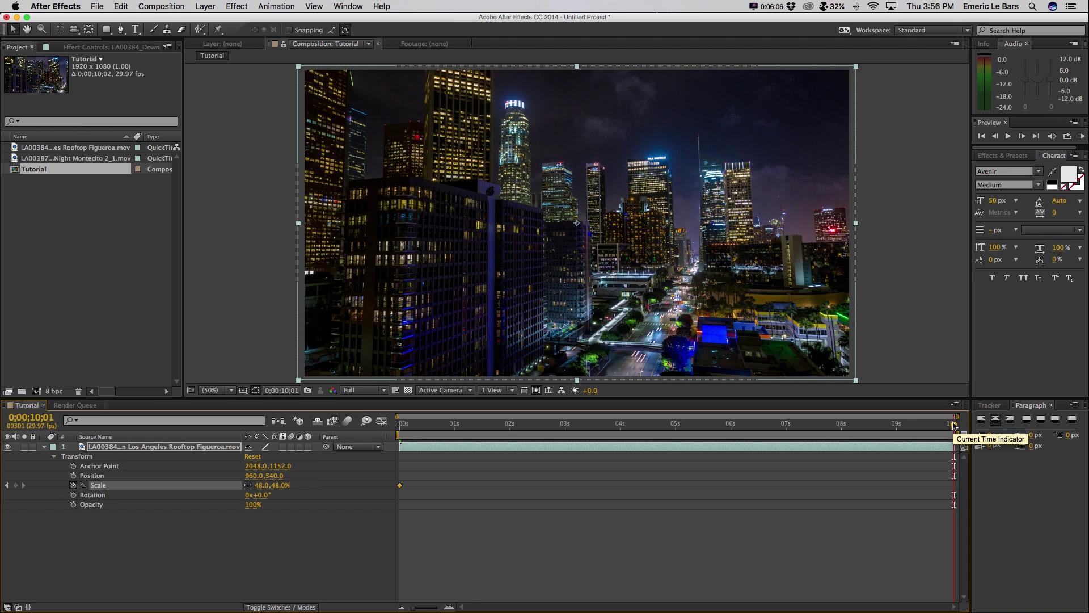
key(Page_Up)
key(Page_Up)
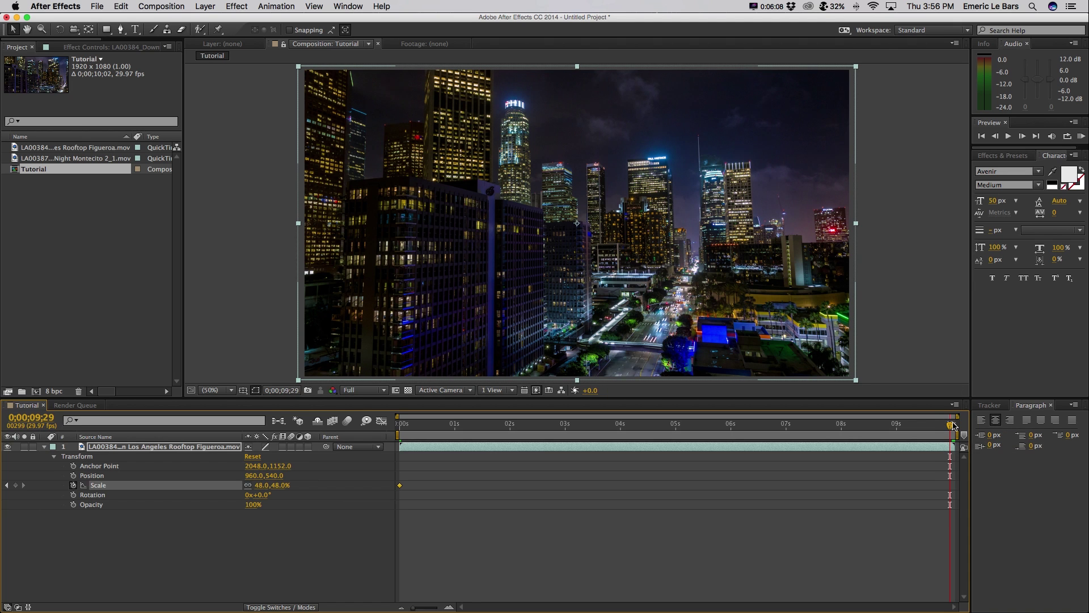
click(953, 425)
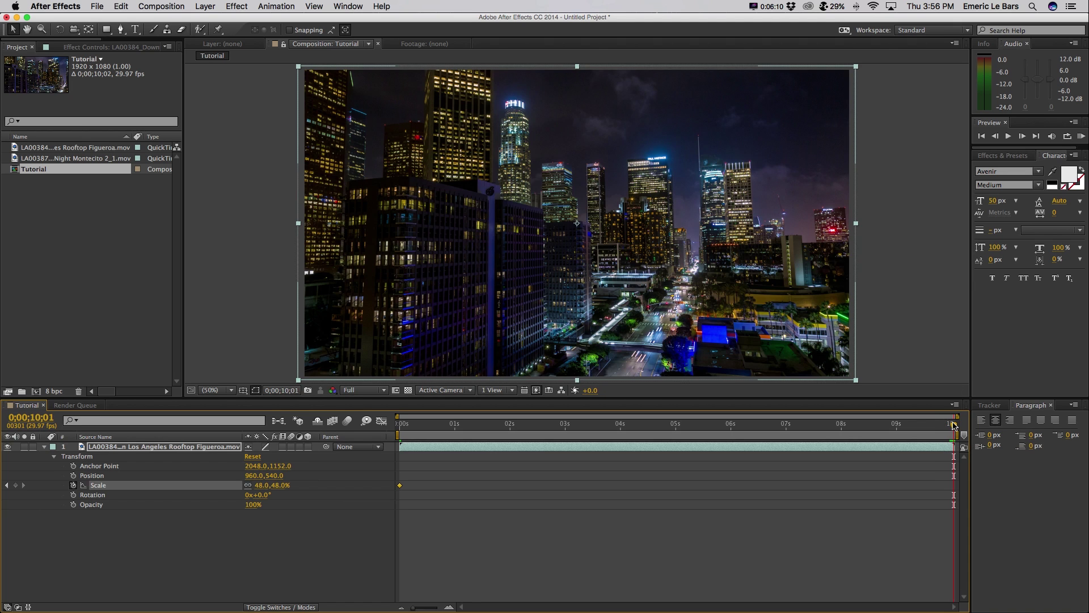
click(282, 485)
text(52)
key(Return)
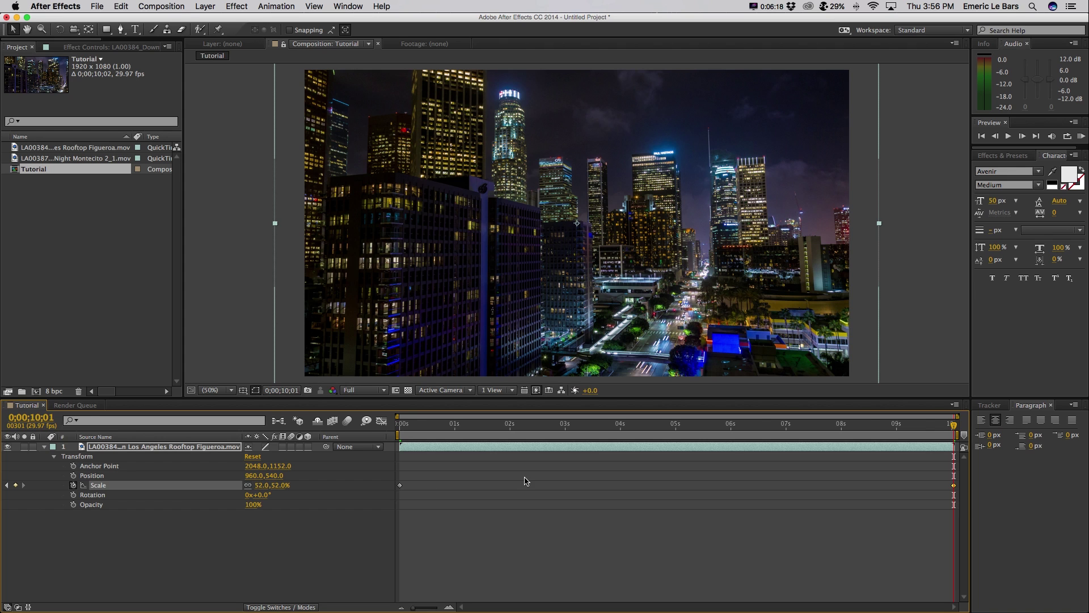
Preview the zoom-in animation by playing and scrubbing through the timeline, and return to the first frame
click(401, 430)
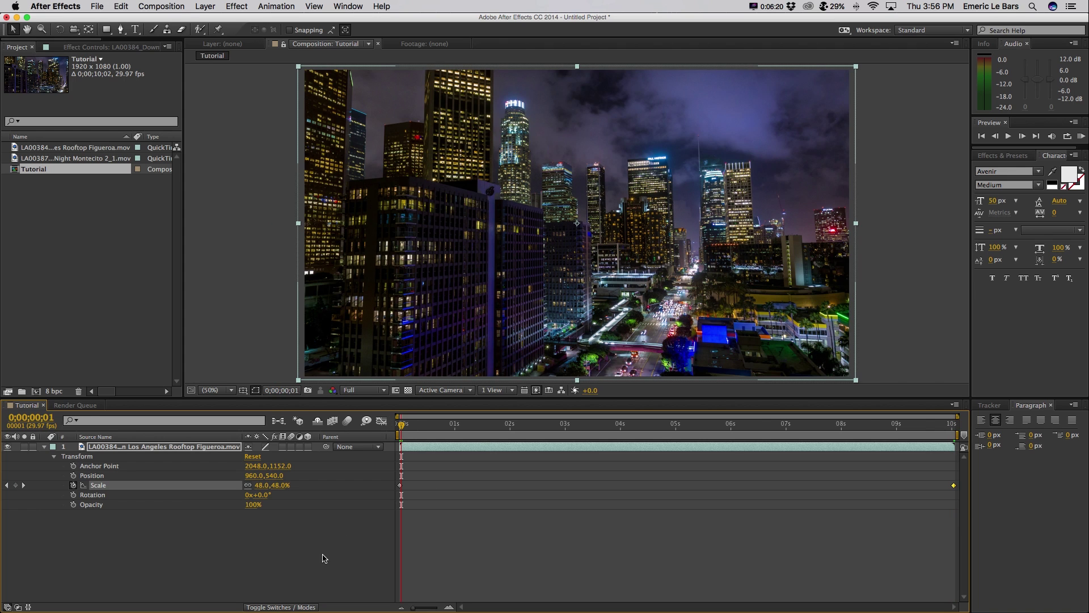
key(space)
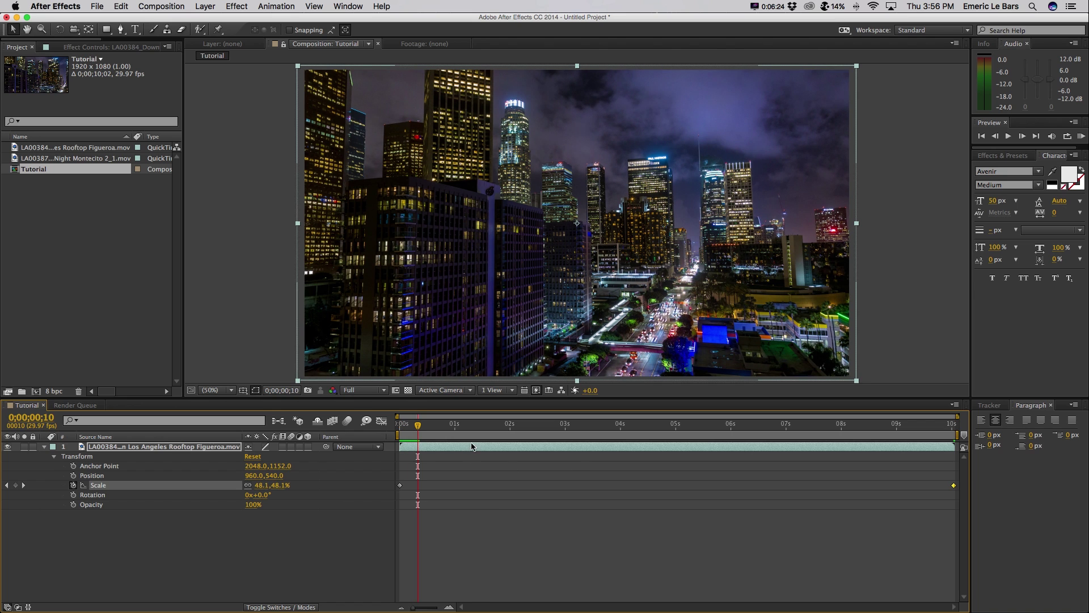
click(686, 425)
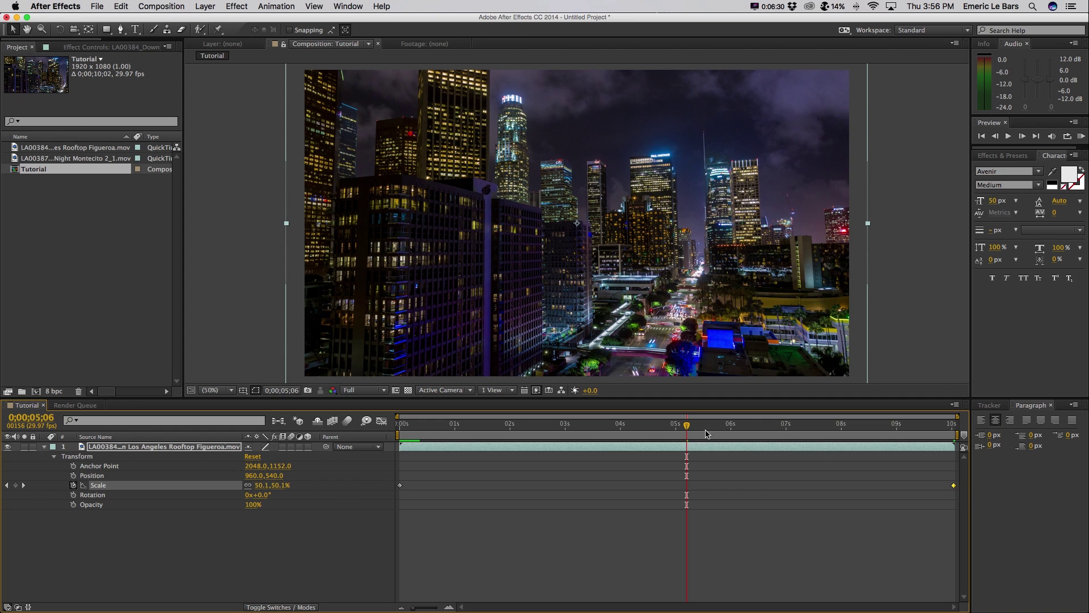
drag(802, 426, 399, 429)
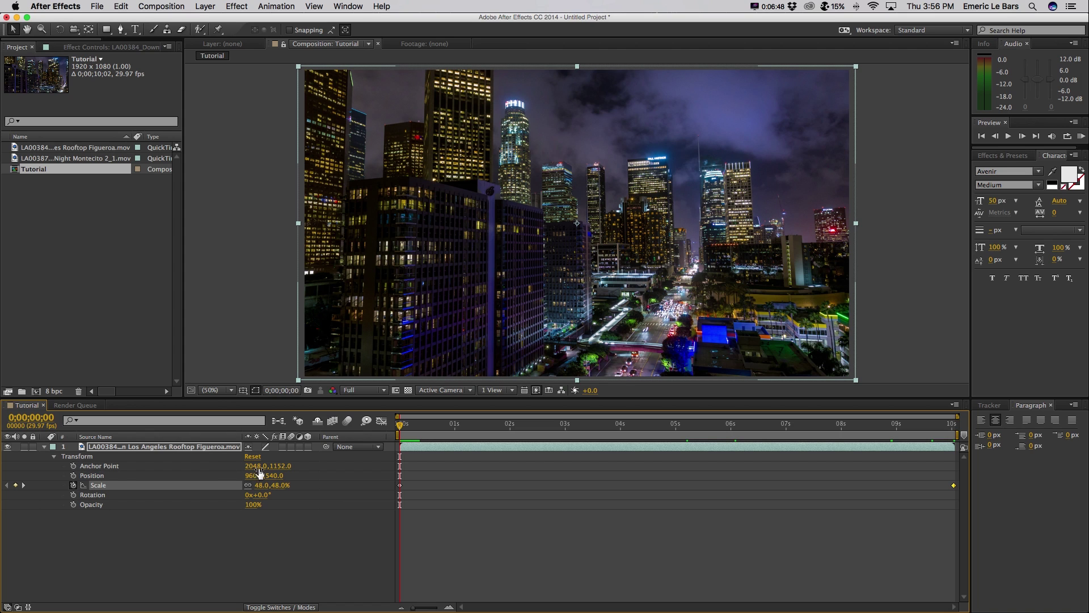
Undo a freehand shift of the Rooftop Figueroa layer and adjust its Position to 956, 542
drag(580, 225, 587, 225)
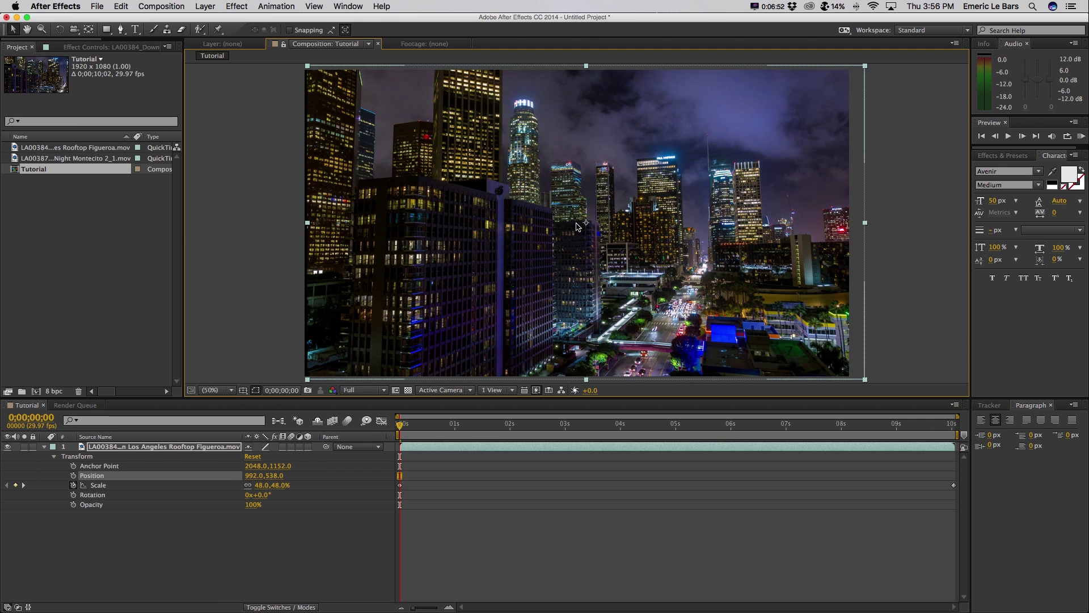
key(super+z)
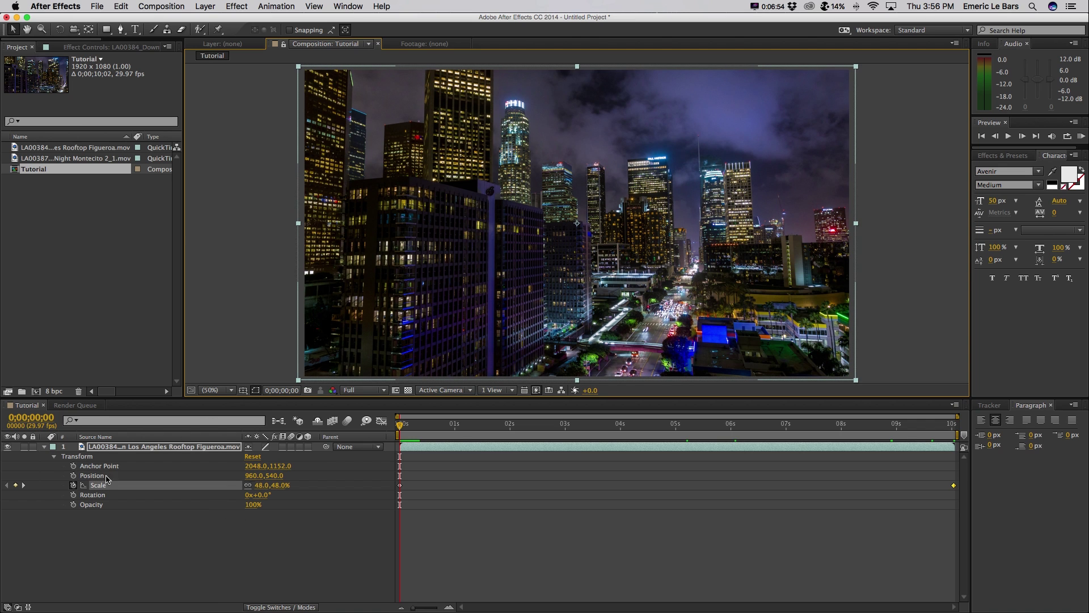
drag(276, 477, 306, 473)
key(Right)
key(Right)
key(Right)
key(Left)
key(Left)
key(Left)
key(Down)
key(Left)
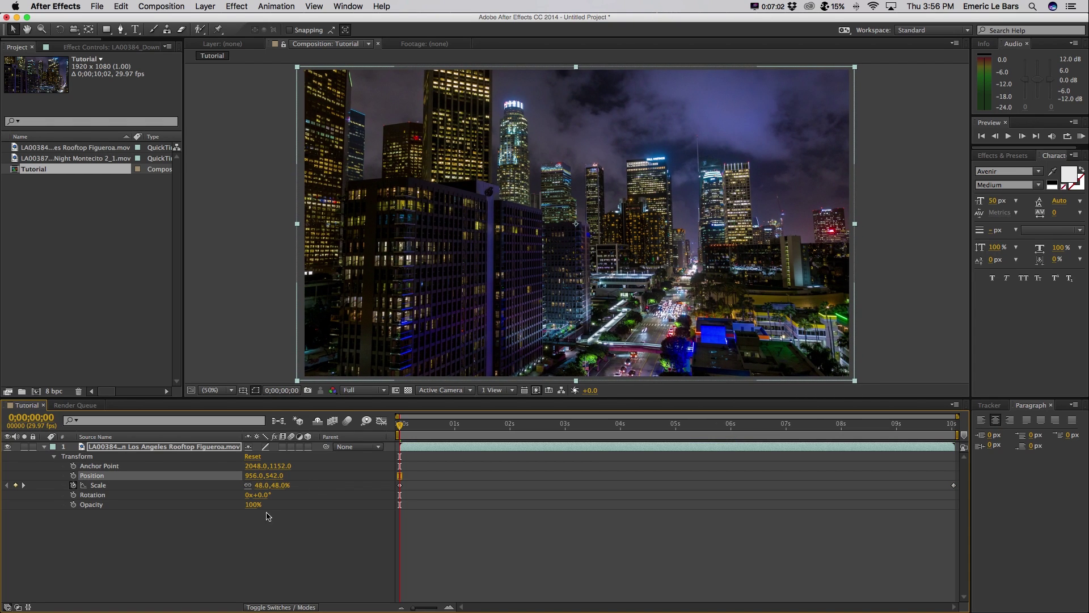
Spin the layer past two full turns and set its Rotation to 2x+0.0°
drag(260, 494, 802, 510)
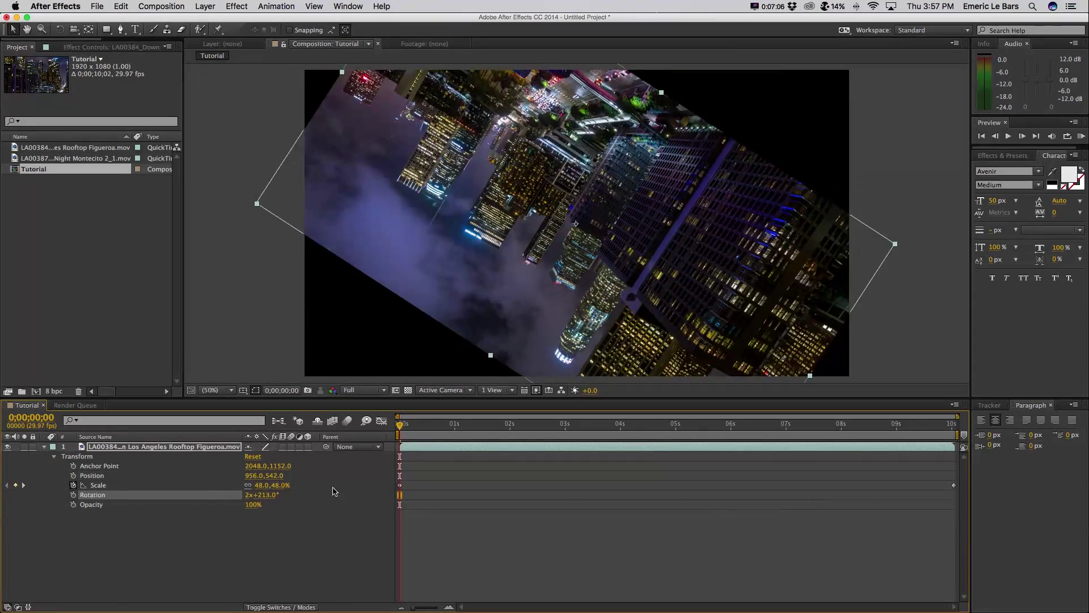
click(266, 495)
text(0)
key(Return)
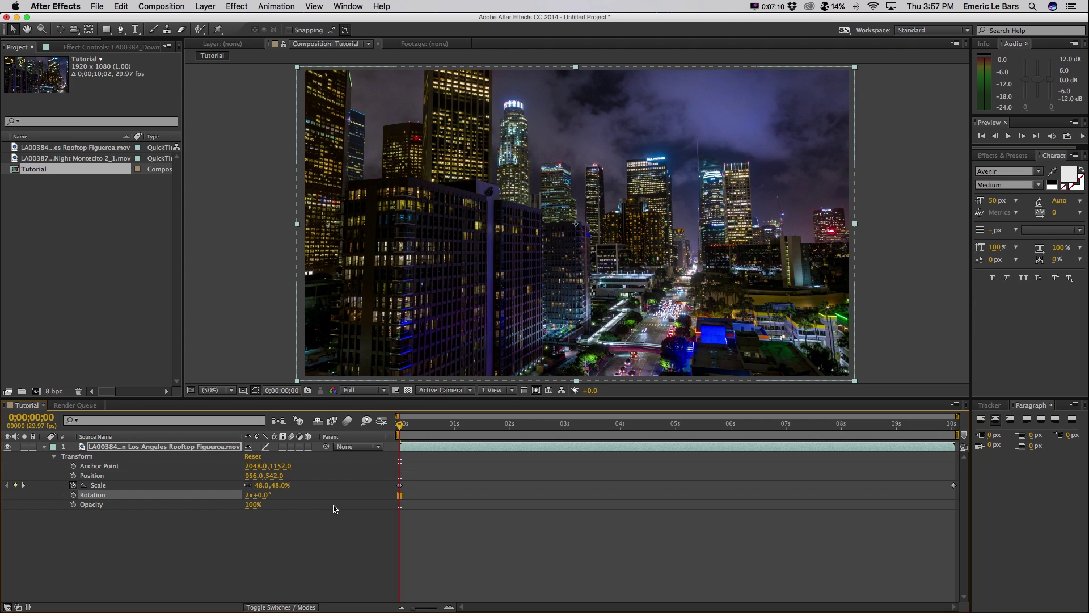
Try the layer at 50% opacity, restore it to 100%, and deselect the layer
click(253, 504)
text(50)
key(Return)
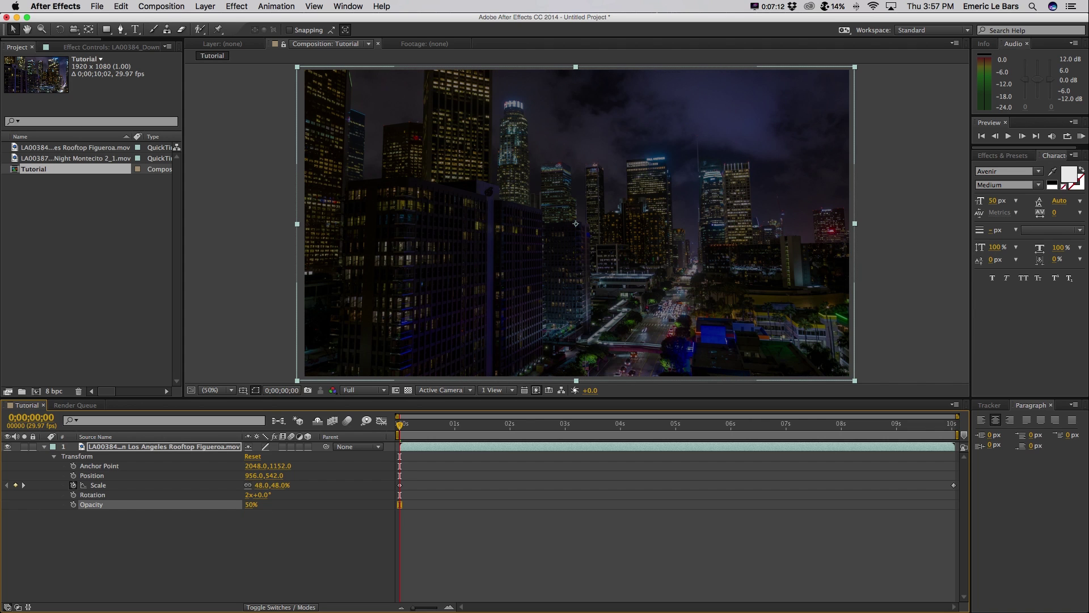
click(251, 505)
key(Return)
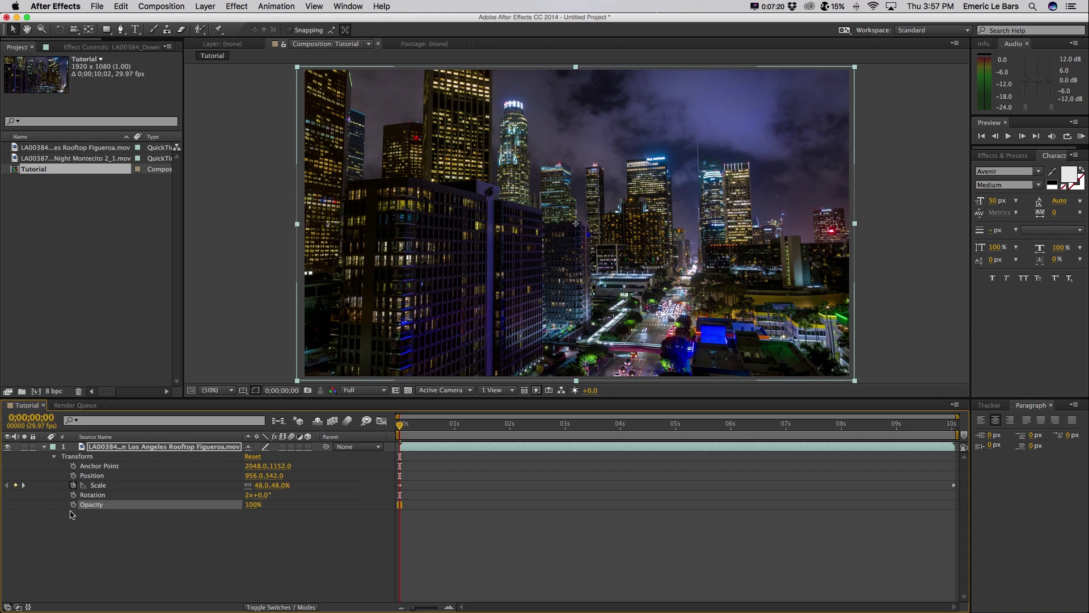
click(152, 554)
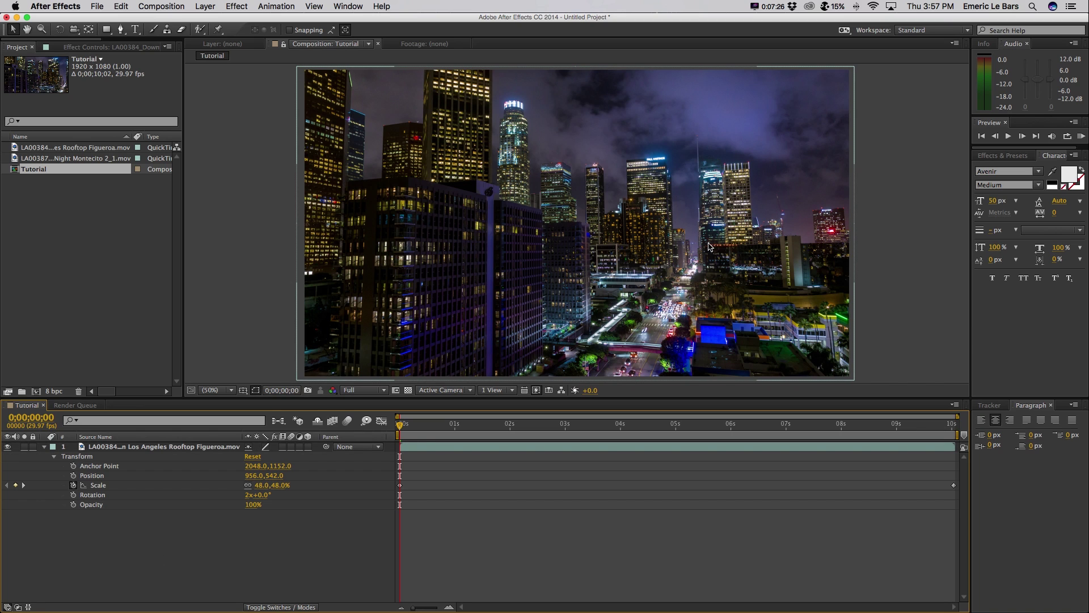
Collapse the Rooftop Figueroa layer's properties and duplicate the layer
key(z)
click(557, 166)
click(581, 220)
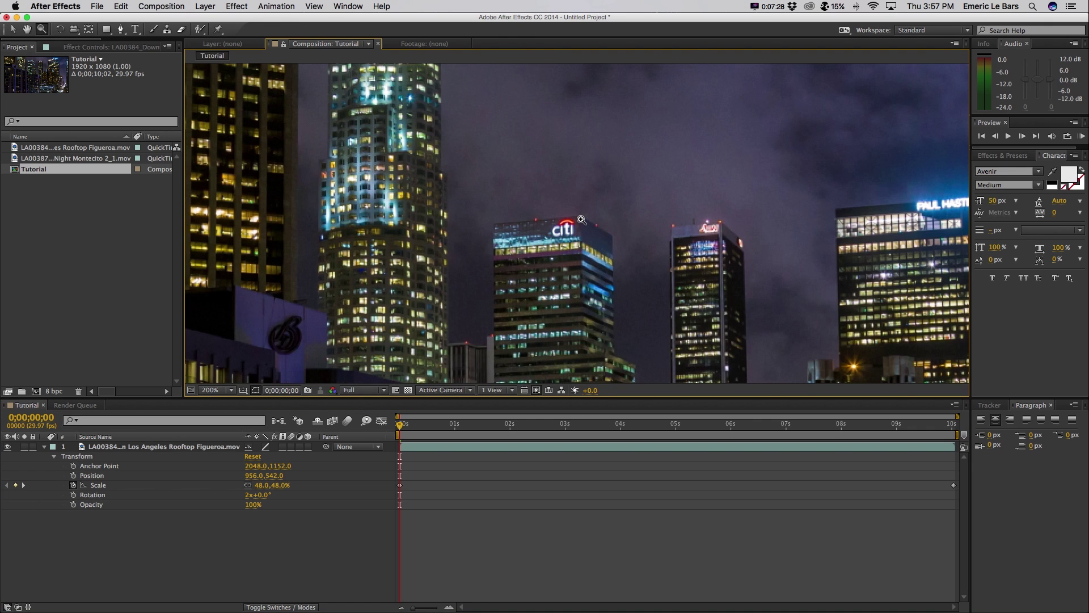
key(v)
click(44, 447)
click(145, 451)
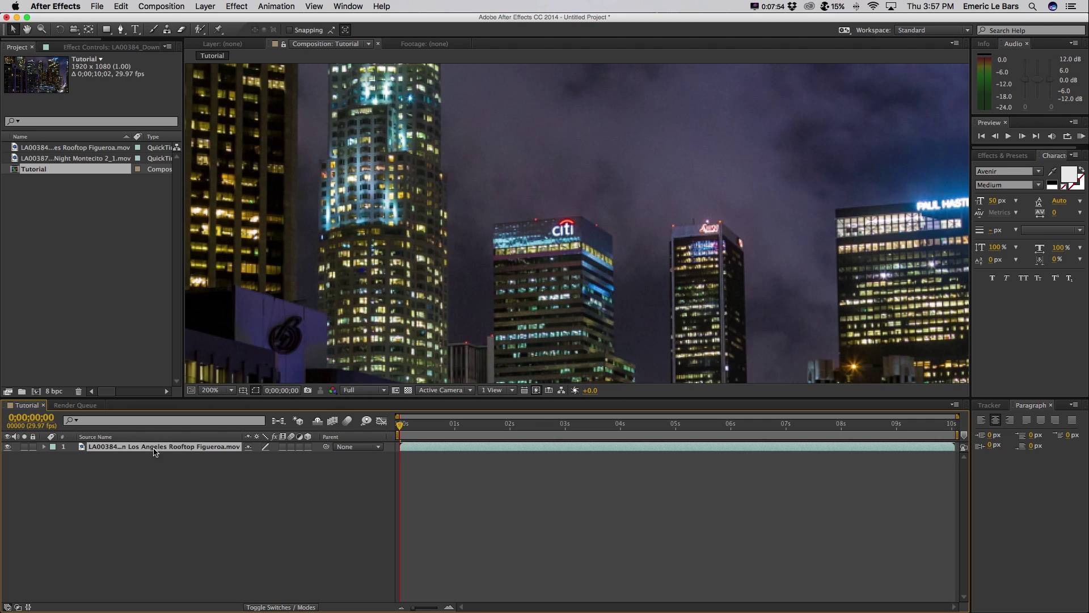
key(super+d)
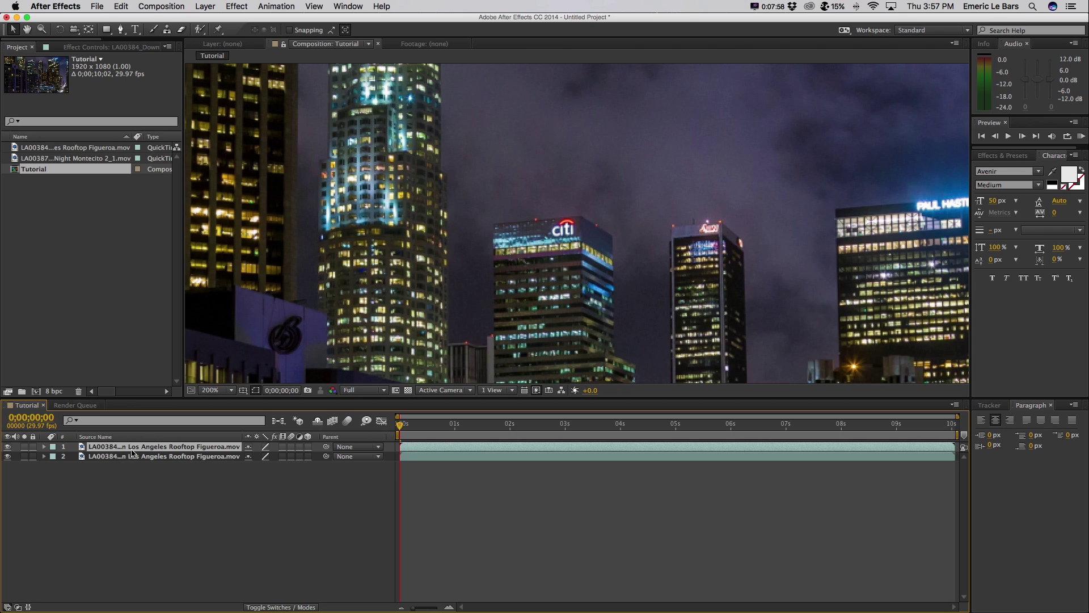
Draw a closed freeform Pen mask on the upper layer copy around the Citi sign and the sky above it
click(120, 30)
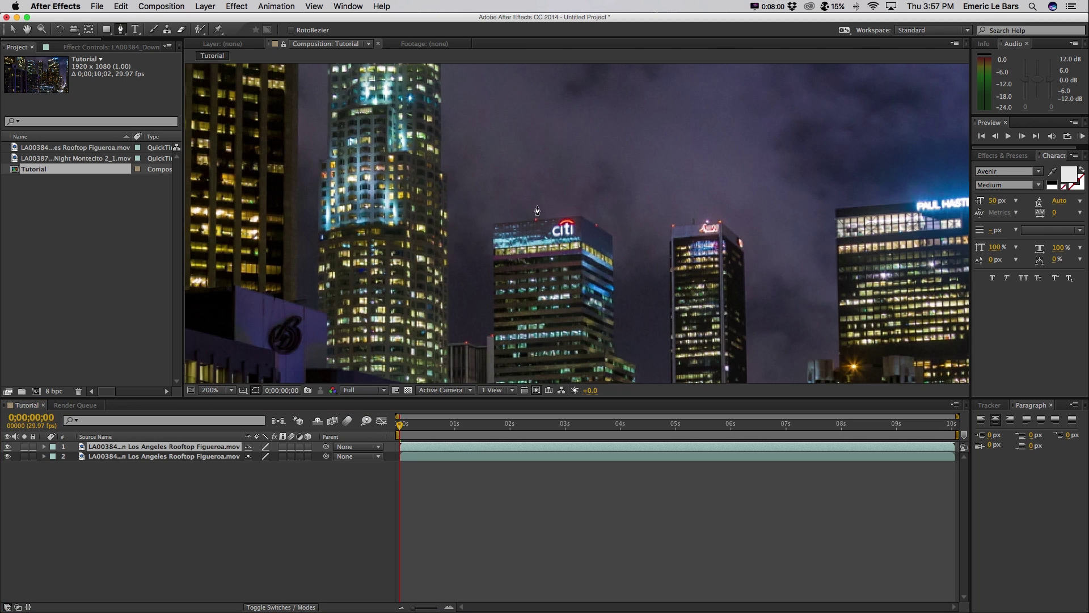
click(537, 165)
click(505, 184)
click(521, 232)
drag(583, 249, 597, 187)
click(579, 163)
click(538, 165)
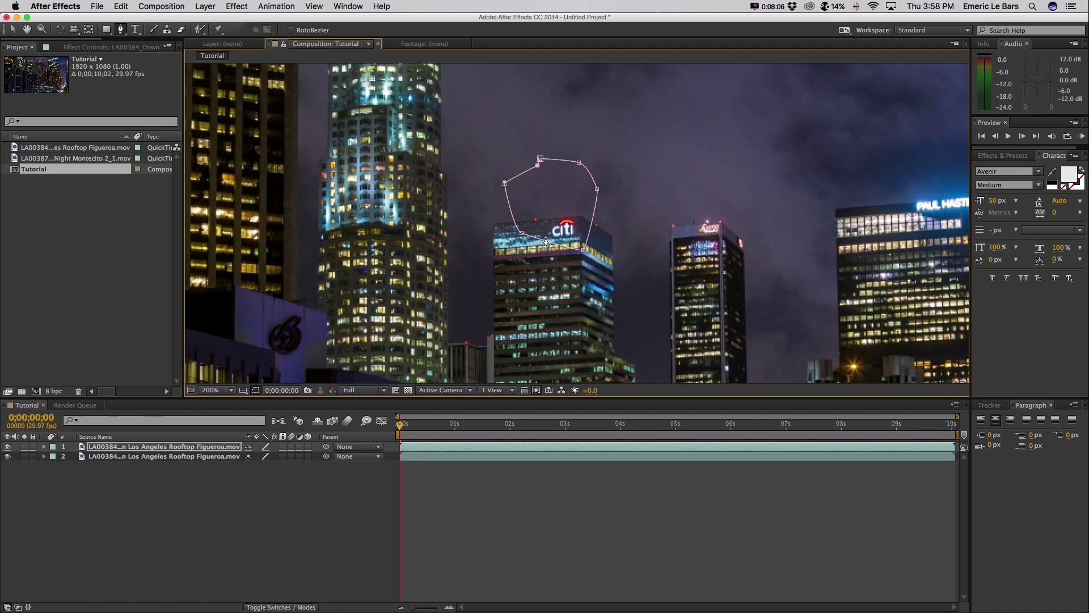
Hide the lower Rooftop Figueroa layer so only the masked area of the upper copy is displayed
click(8, 457)
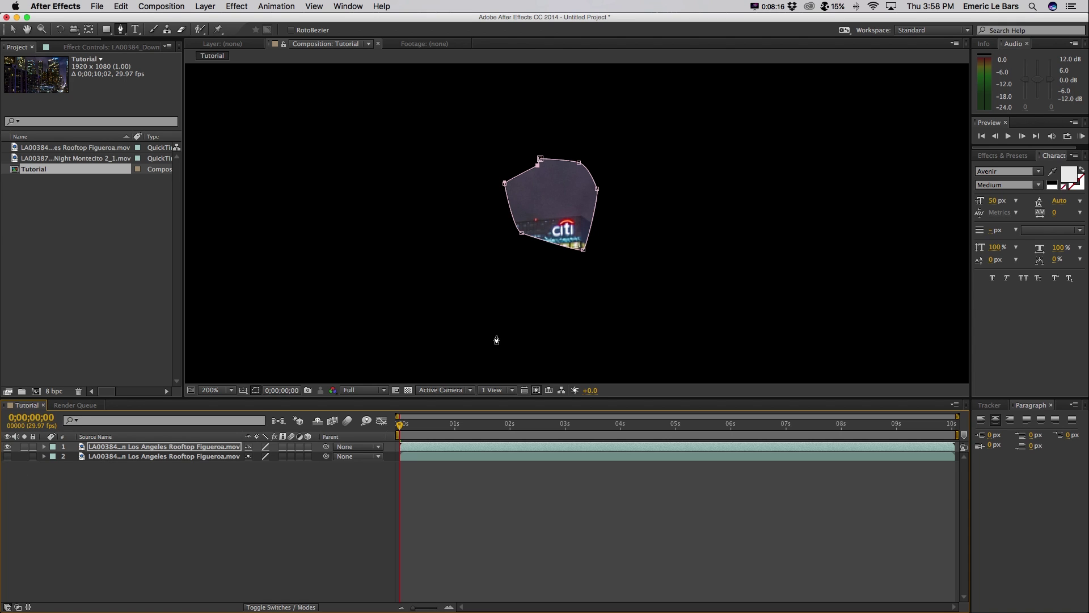
click(7, 457)
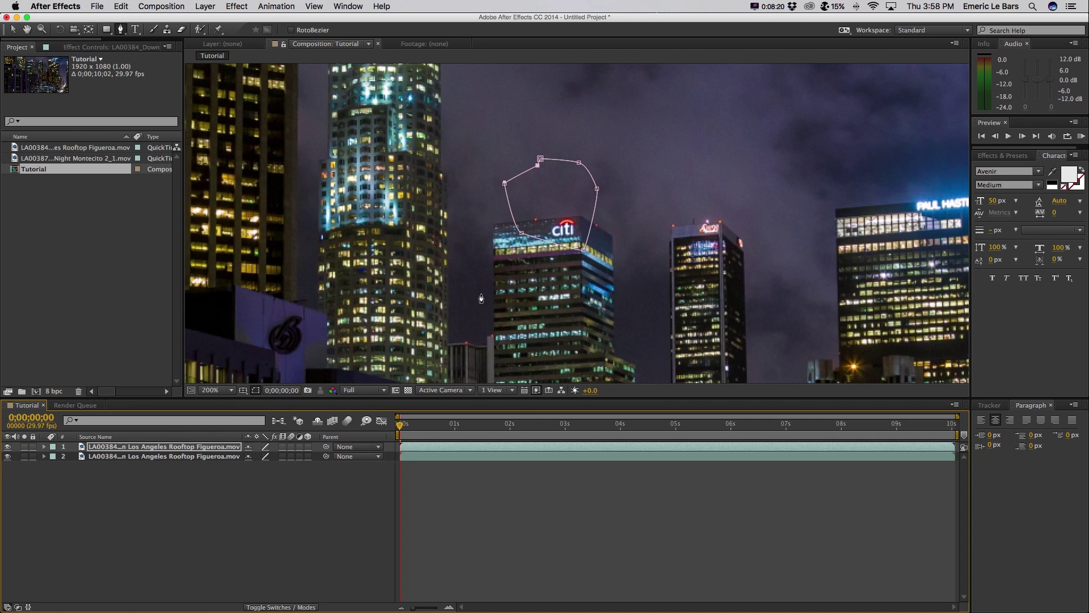
key(super+z)
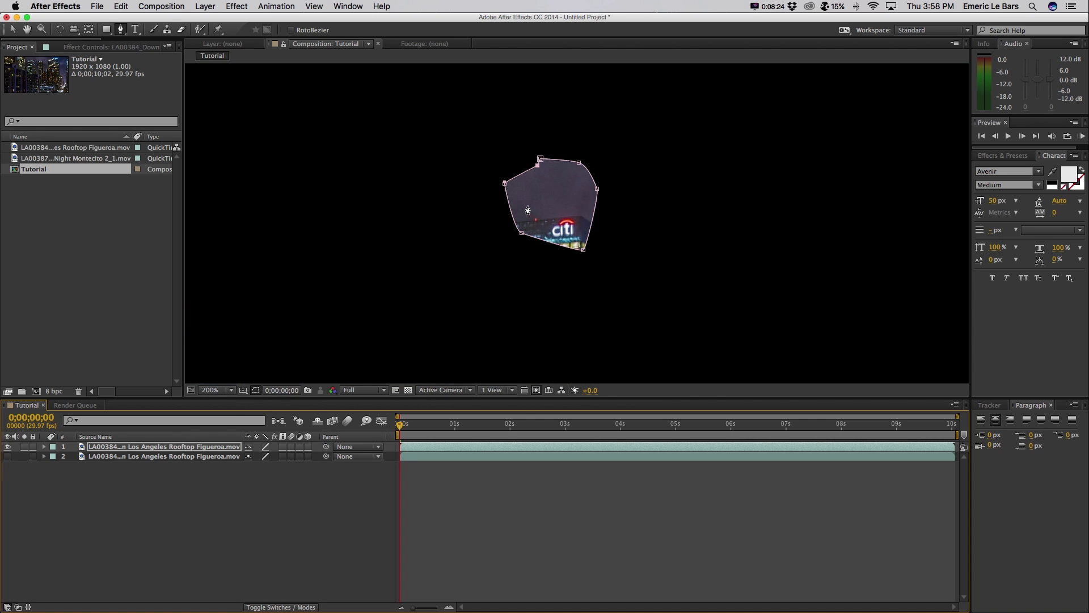
Delete the mask from the upper Rooftop Figueroa layer
click(44, 446)
click(68, 457)
key(Delete)
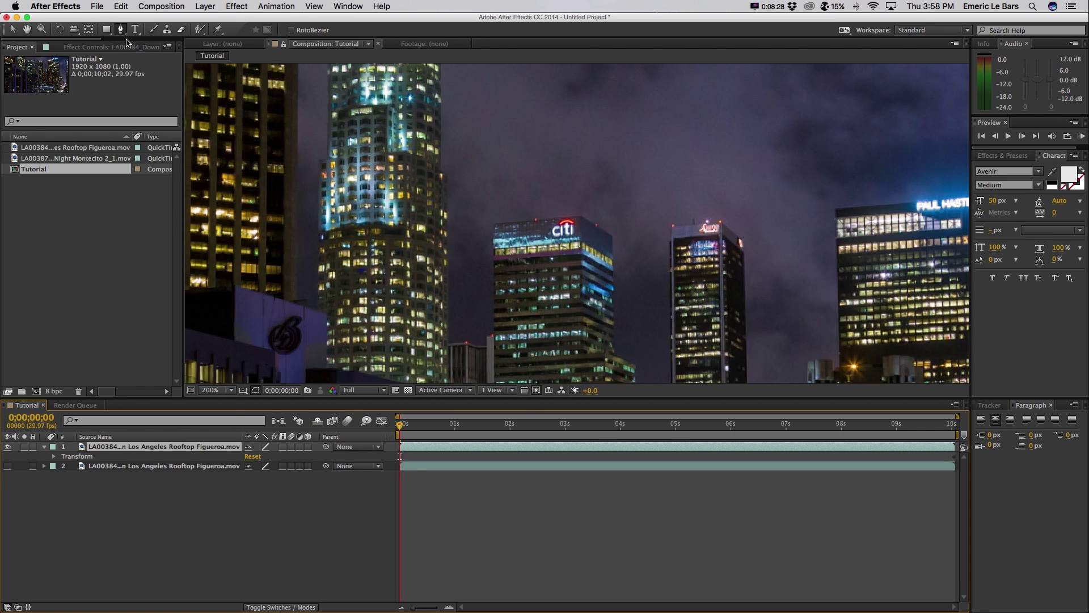
Draw a closed Pen mask tightly around the Citi sign on the upper Rooftop Figueroa layer and show the lower layer again
click(232, 390)
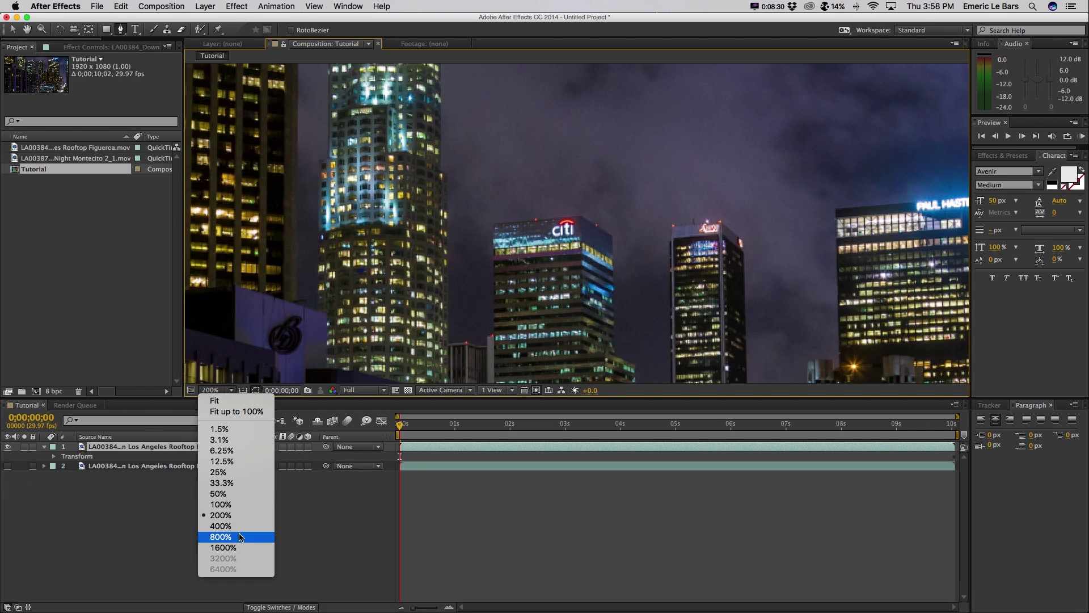
key(Return)
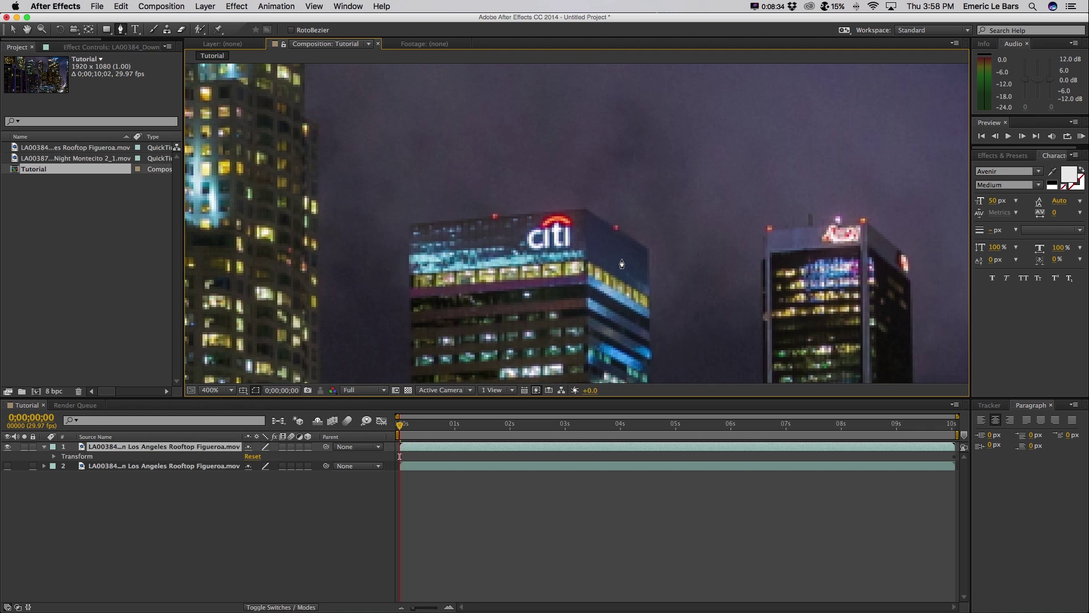
click(523, 260)
click(558, 258)
drag(578, 255, 582, 250)
click(583, 242)
click(584, 219)
click(573, 206)
click(550, 204)
click(531, 213)
click(518, 227)
click(513, 243)
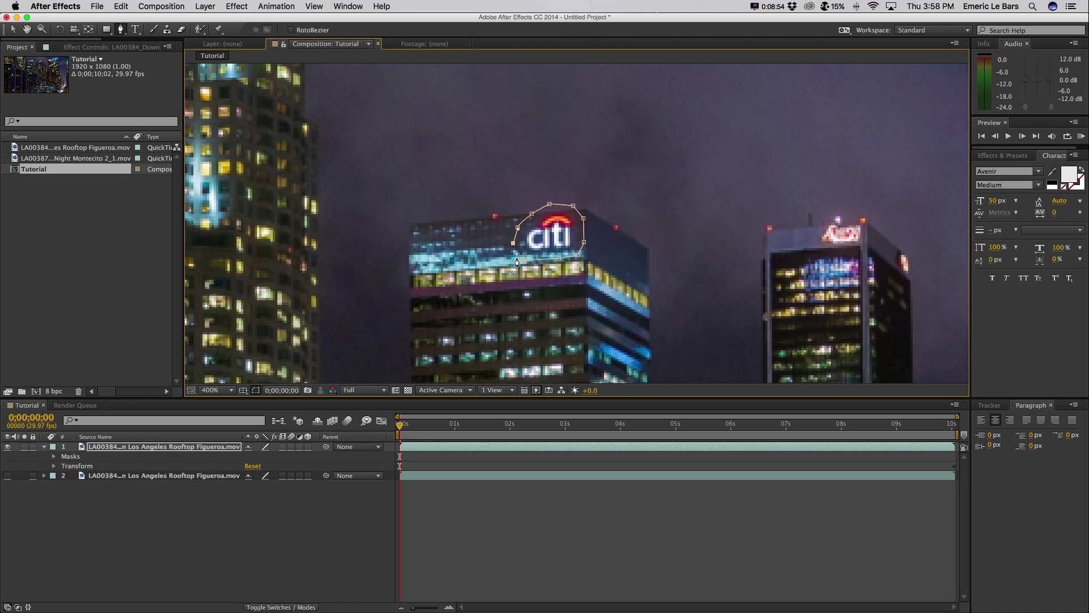
click(523, 261)
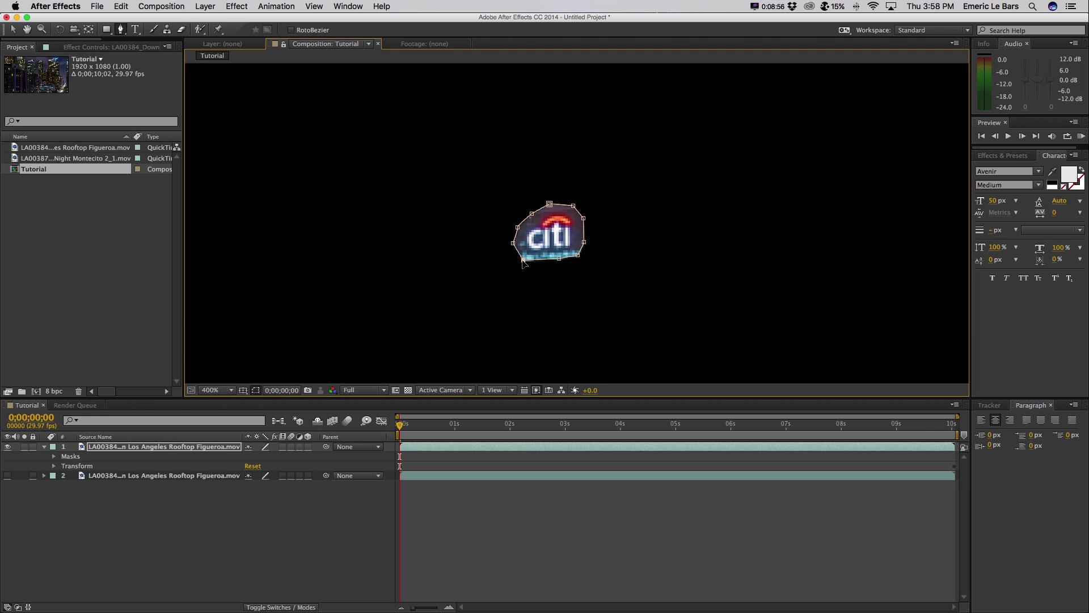
click(7, 476)
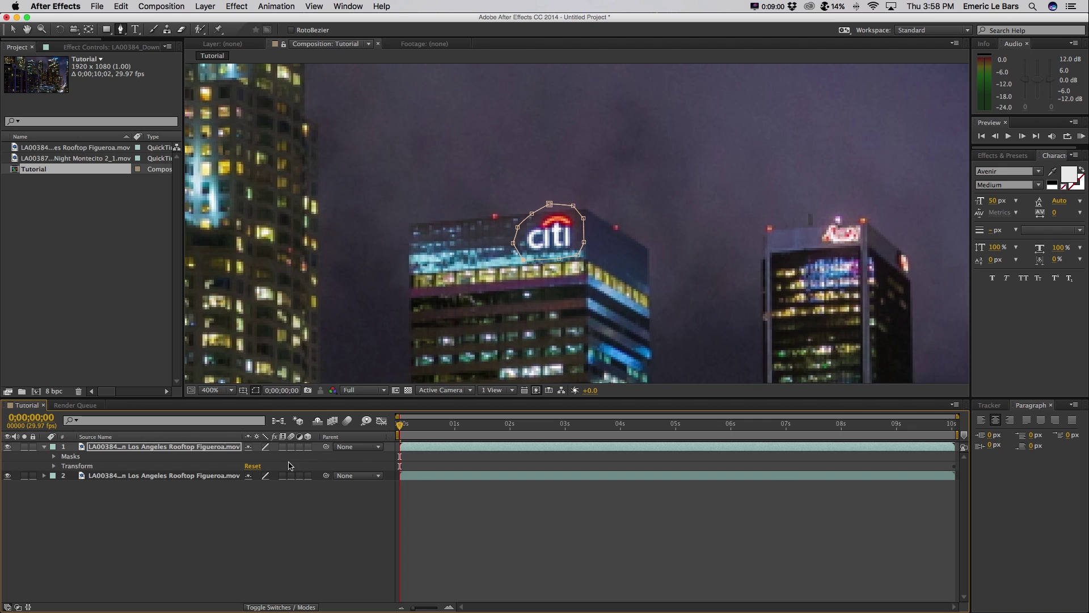
Apply the Gaussian Blur effect to the upper Rooftop Figueroa layer
click(1004, 156)
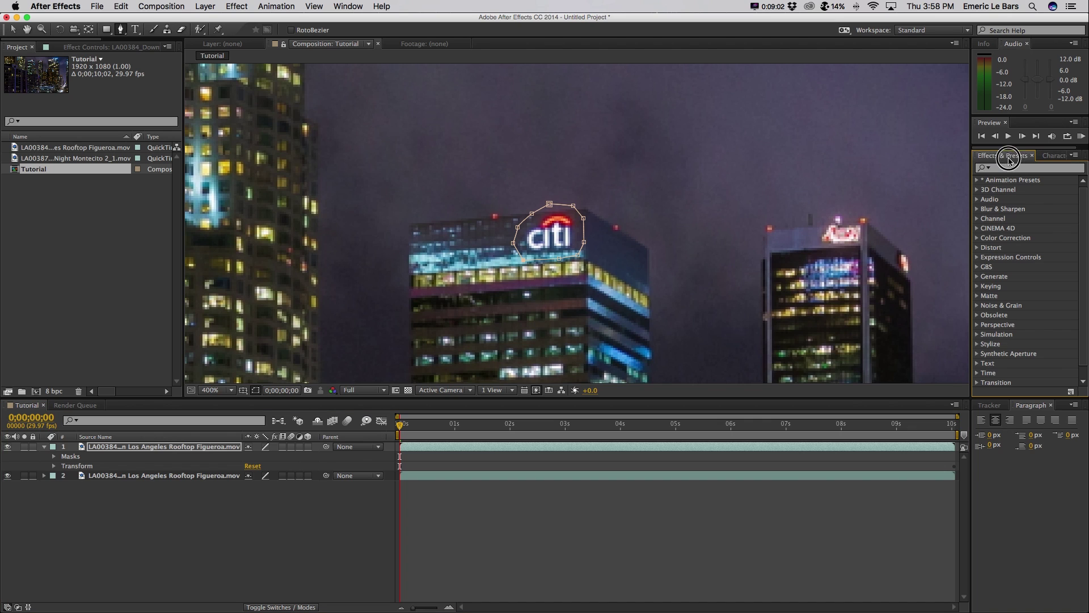
click(238, 7)
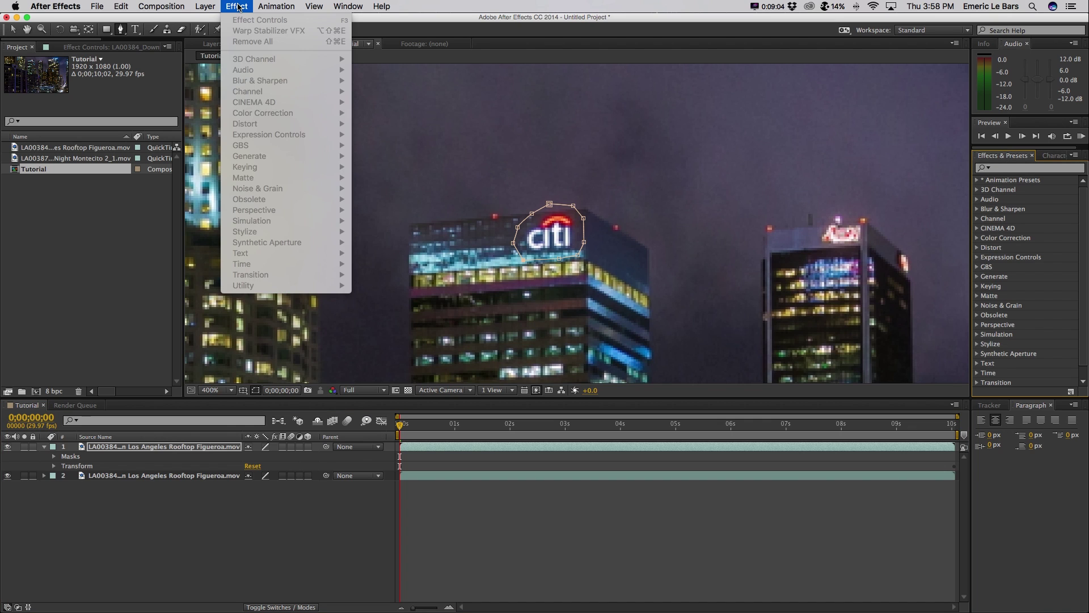
click(151, 463)
click(178, 525)
click(149, 447)
click(237, 6)
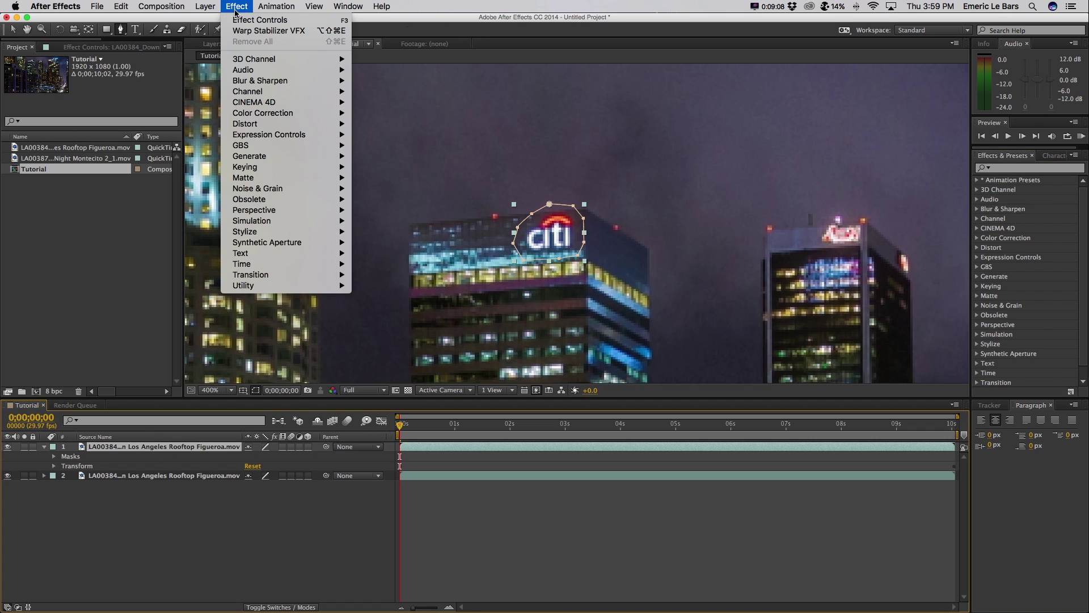
mouse_move(280, 81)
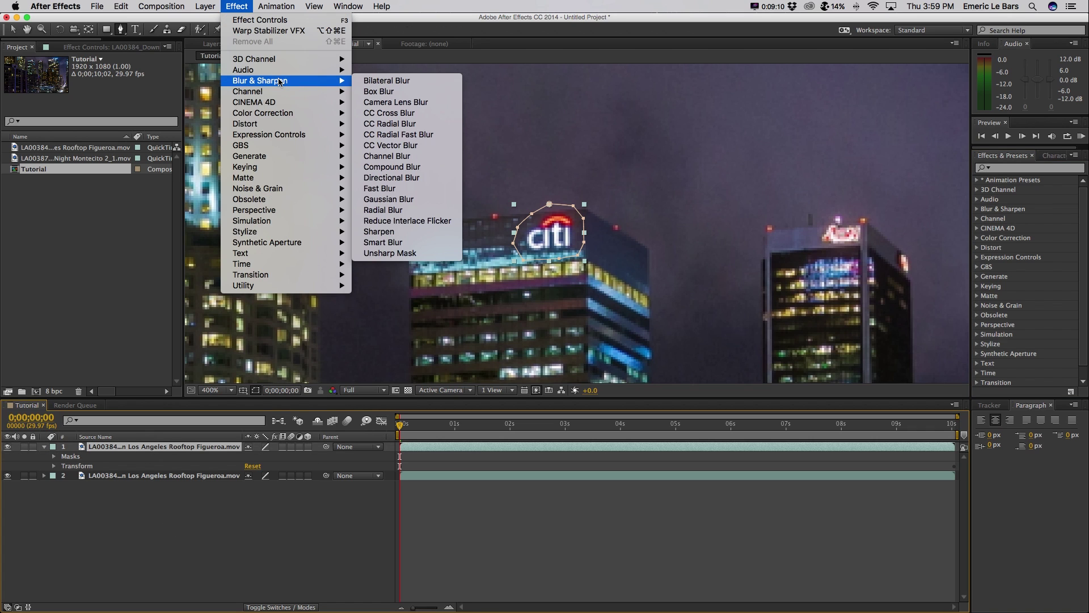
click(392, 200)
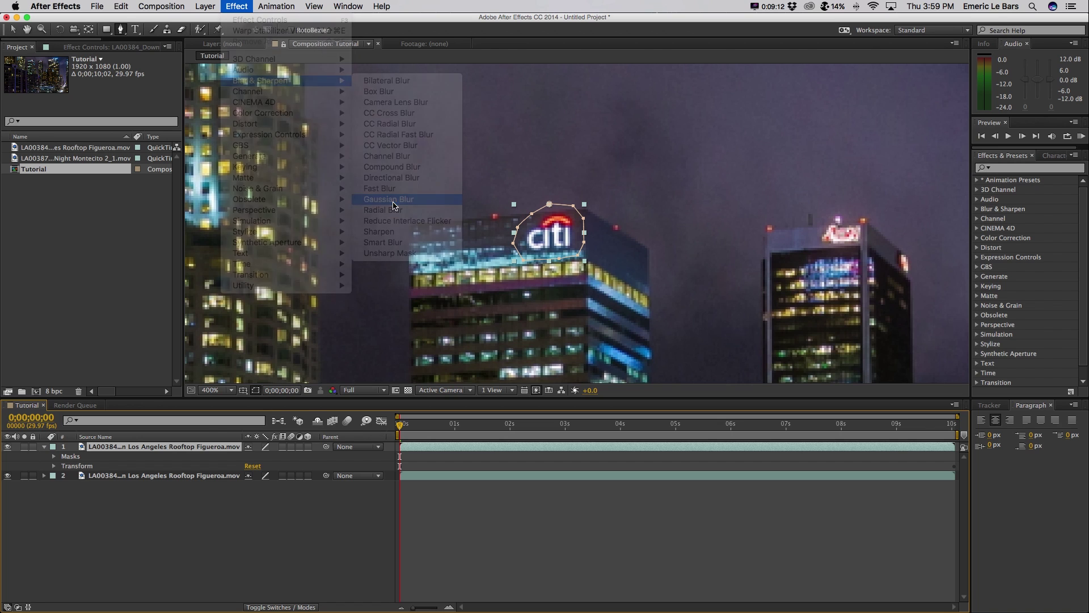
Search the effects for "gaus", remove the existing Gaussian Blur and reapply it to the upper layer from the search results
click(1022, 168)
text(gaus)
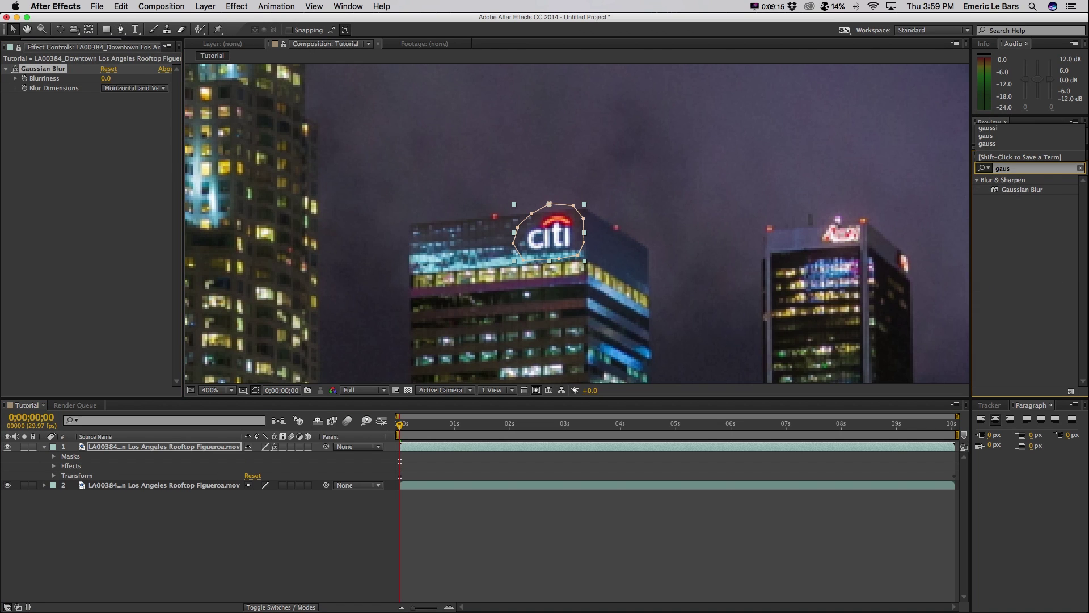
click(44, 68)
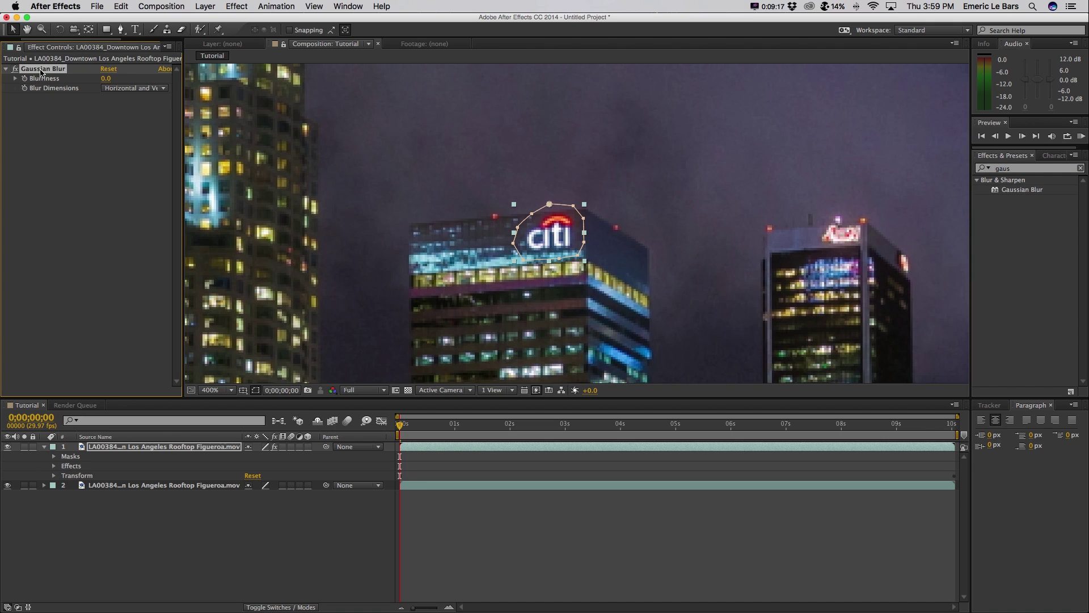
key(Delete)
click(189, 448)
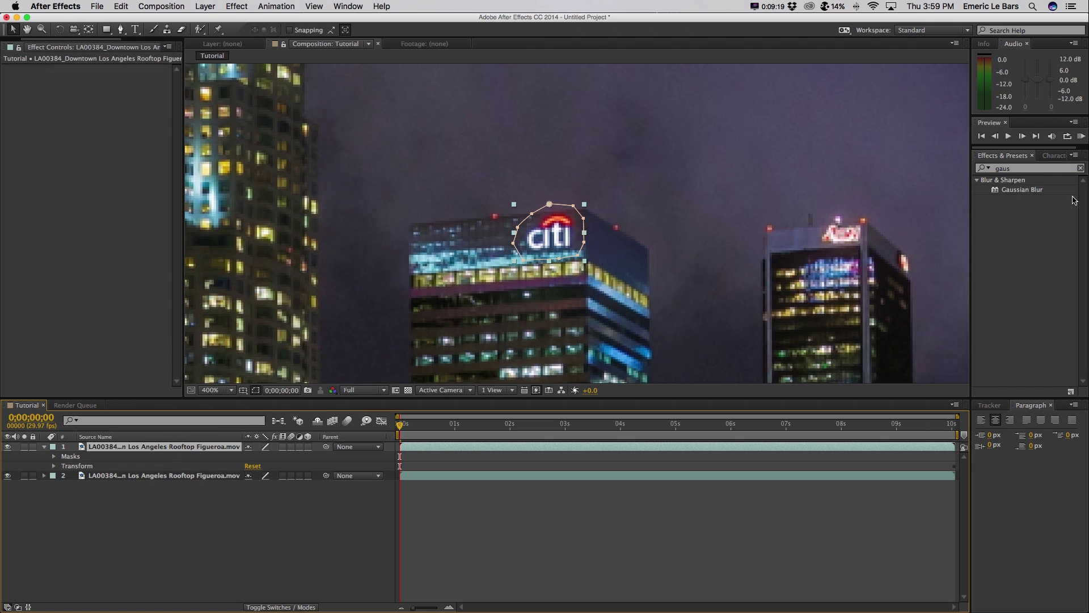
double_click(1020, 189)
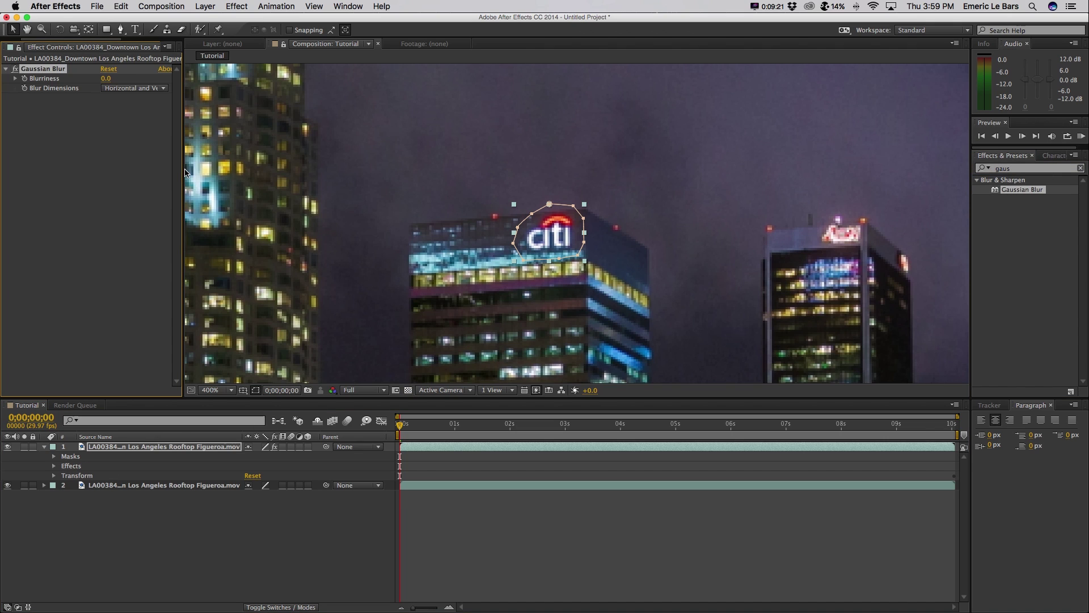
Display the upper layer's Effect Controls, set the Gaussian Blur's Blurriness to 10 and deselect the layer
drag(33, 40, 3, 42)
click(16, 47)
click(84, 47)
click(346, 7)
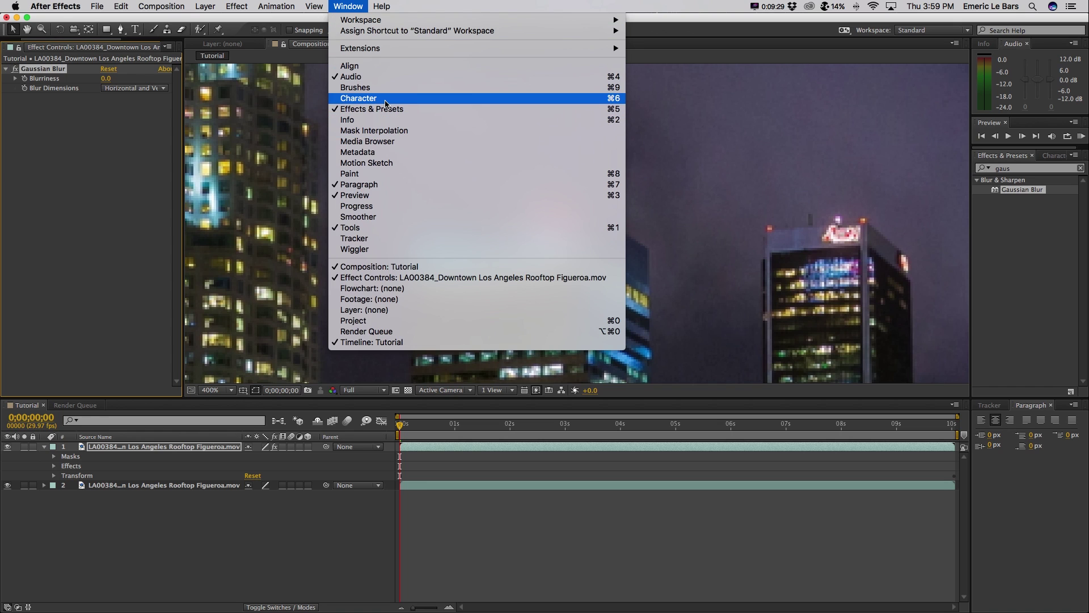
click(396, 278)
click(106, 79)
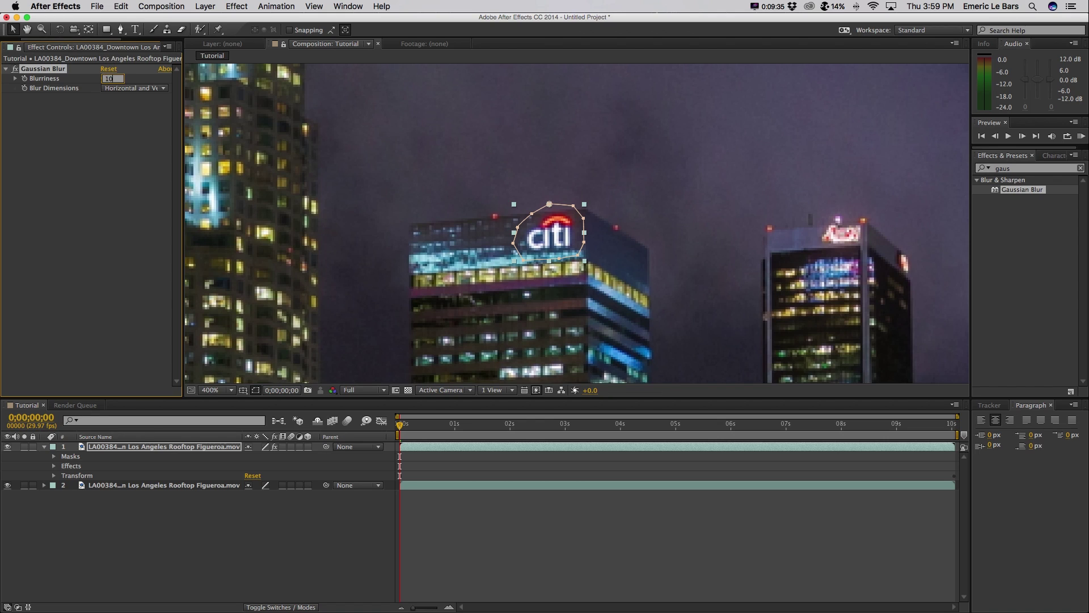
key(Return)
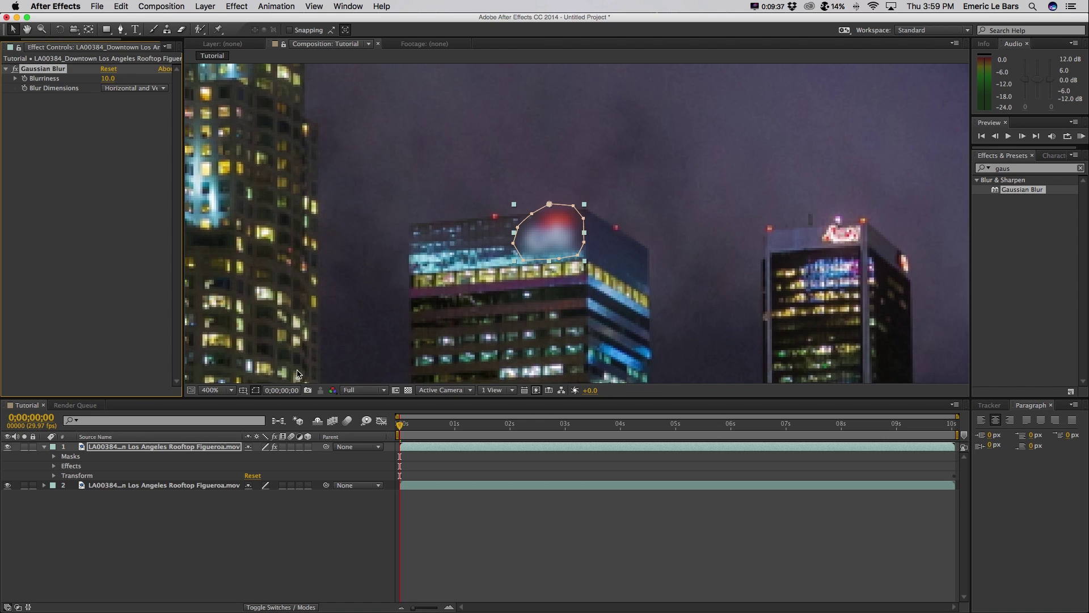
click(271, 524)
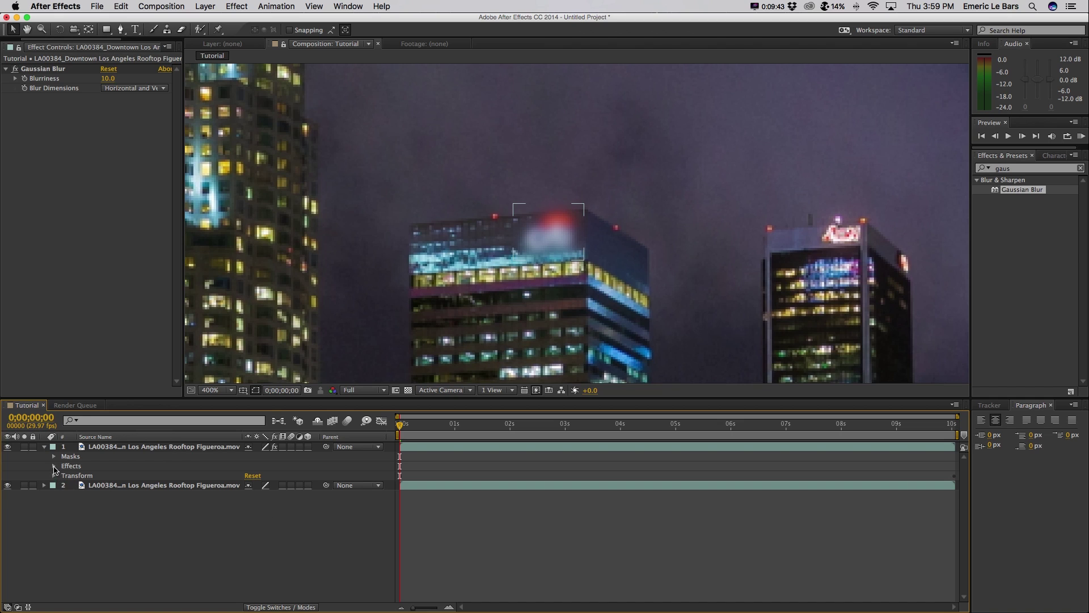
Expand the upper layer's Gaussian Blur and Mask 1 properties in the timeline
click(54, 466)
click(64, 475)
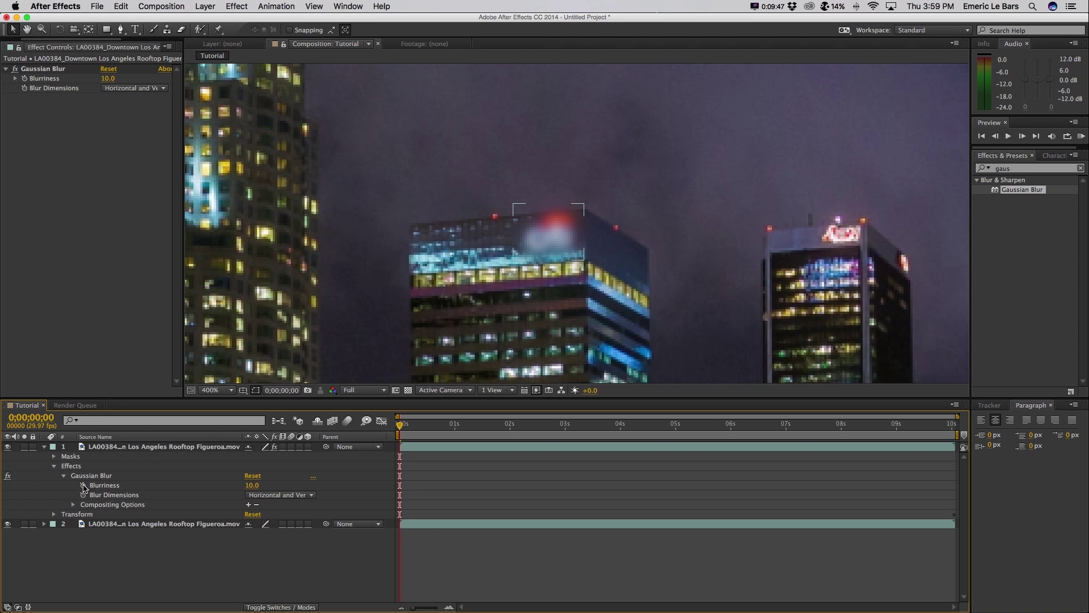
click(54, 456)
click(63, 466)
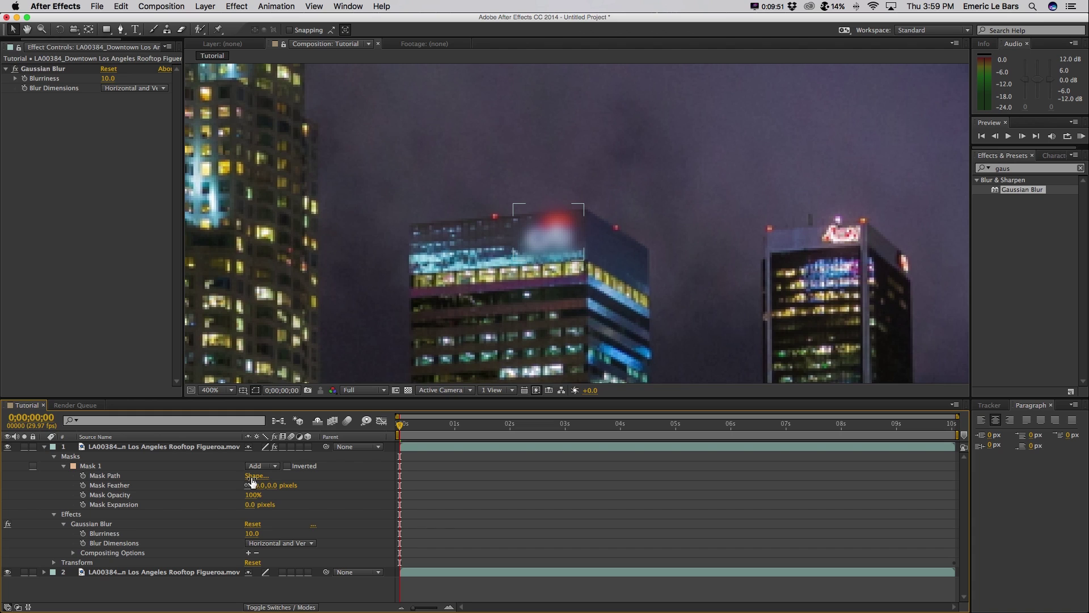
Try Mask Feather values of 5 and 25 pixels on the Citi sign mask
click(274, 485)
text(5)
key(Return)
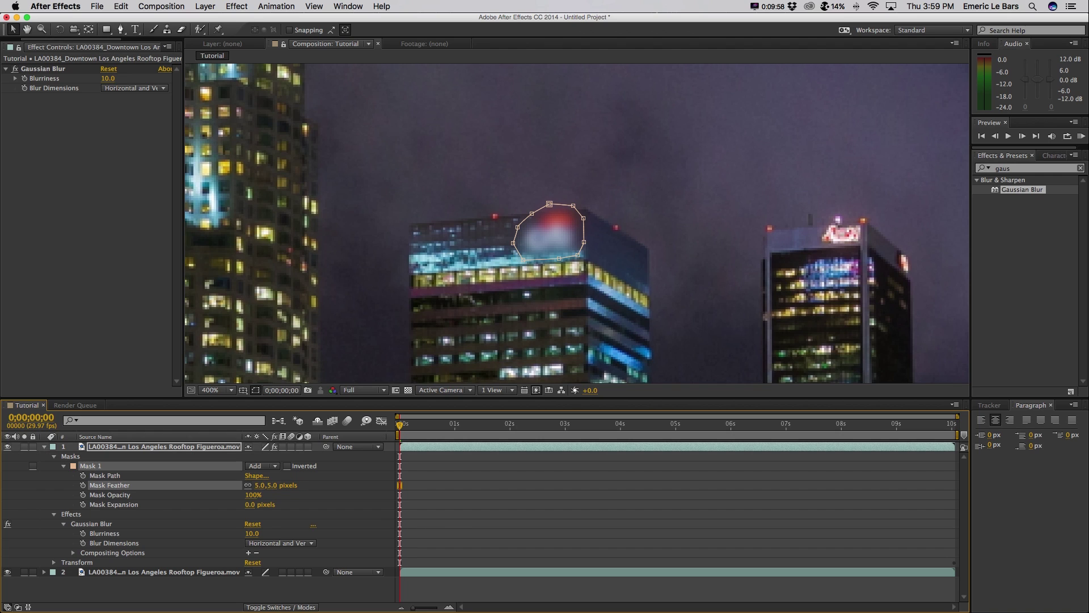
click(272, 485)
key(Return)
click(279, 485)
text(25)
key(Return)
Set the Citi sign mask's Mask Feather to 7 pixels and deselect the layer
click(279, 485)
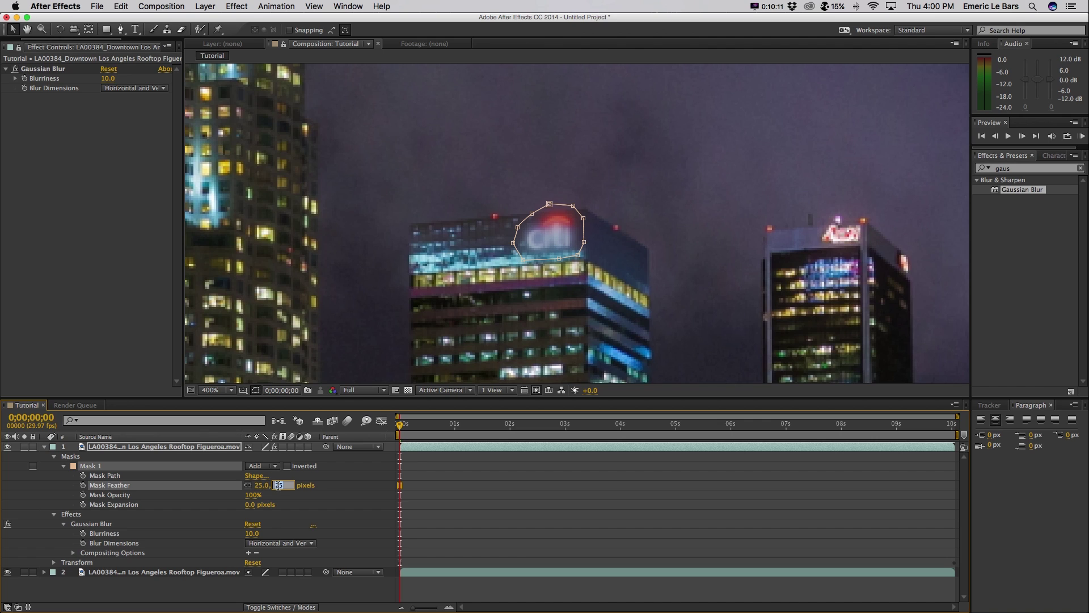
text(7)
key(Return)
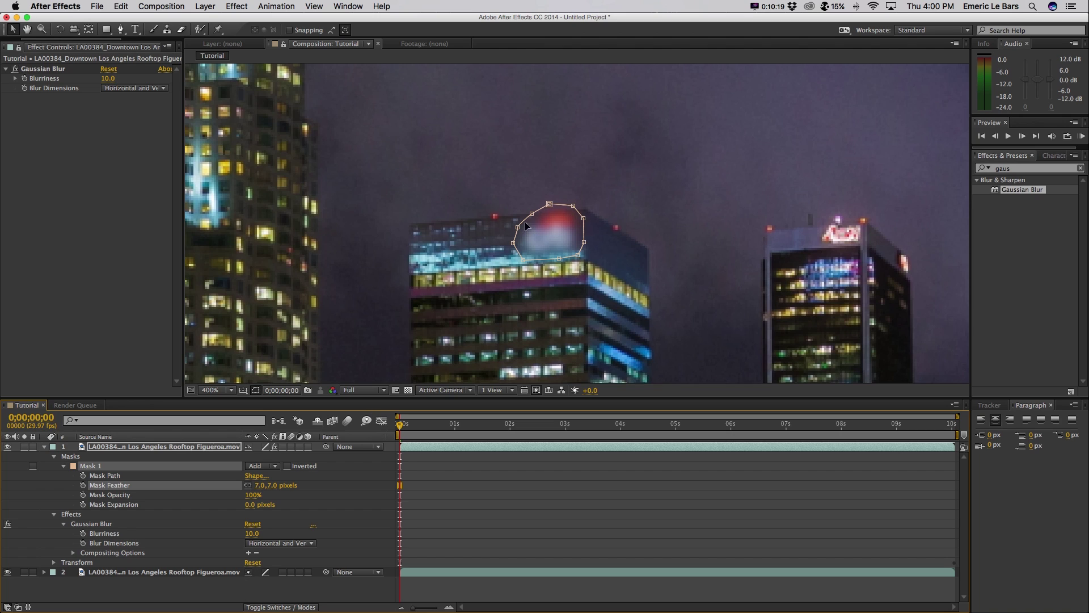
click(277, 593)
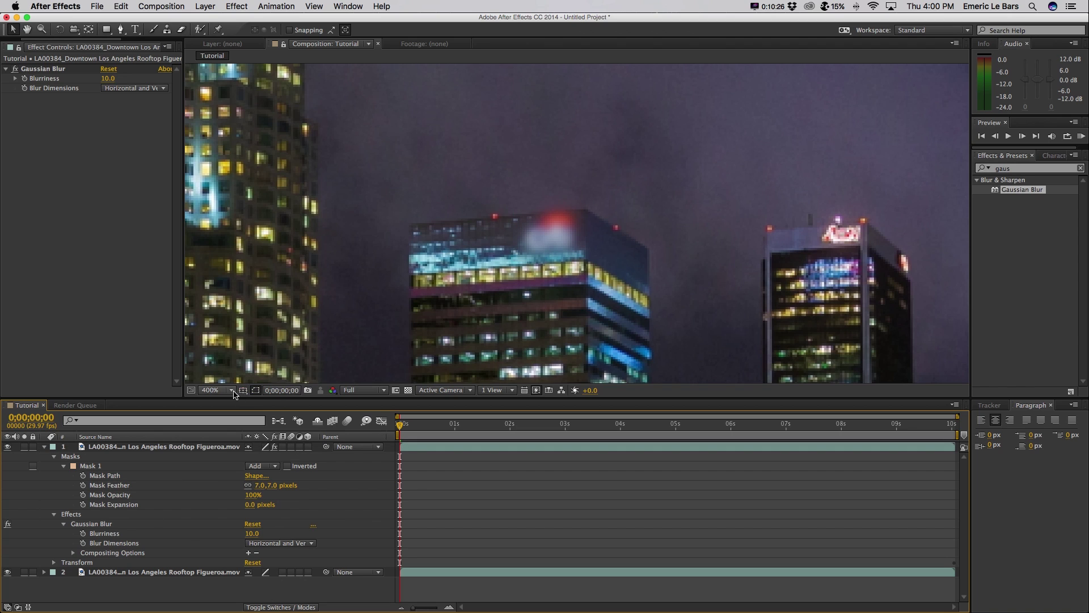
Set the Gaussian Blur's Blurriness to 12, deselect the upper layer and collapse its properties
click(231, 391)
click(226, 394)
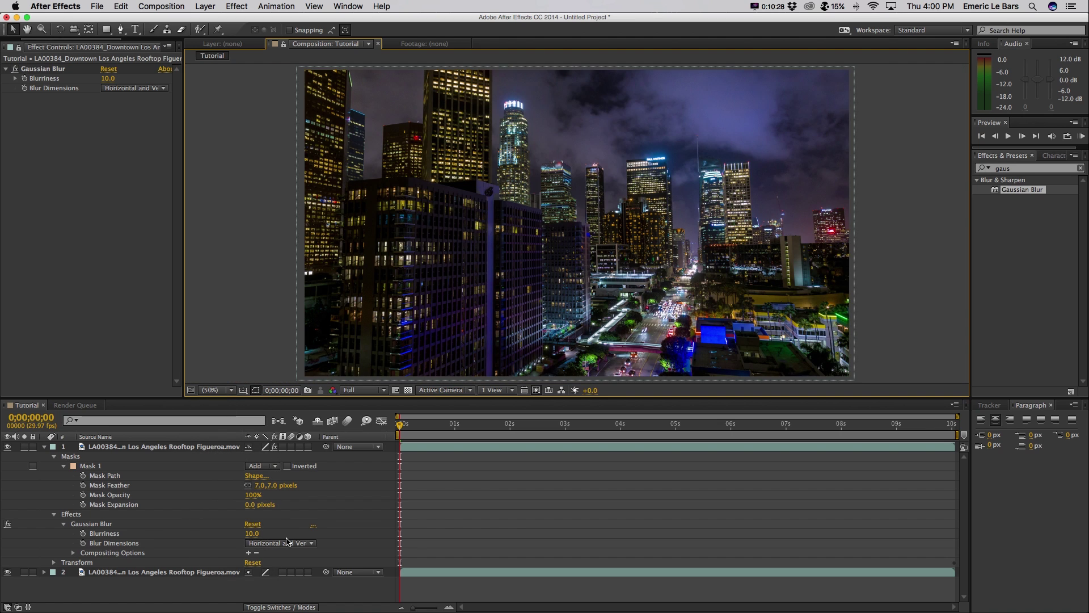
click(261, 592)
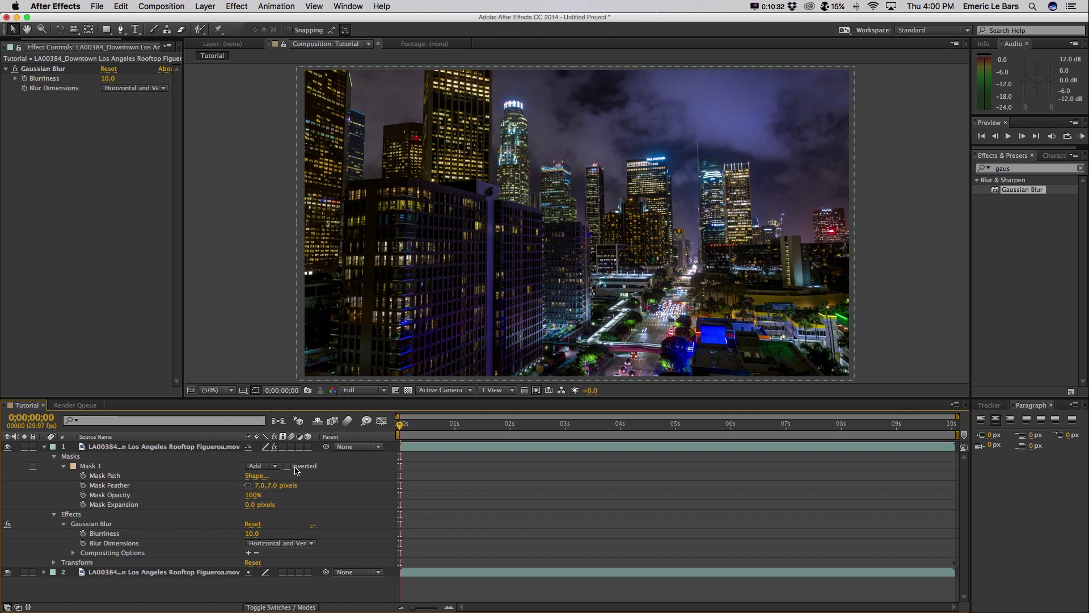
click(278, 485)
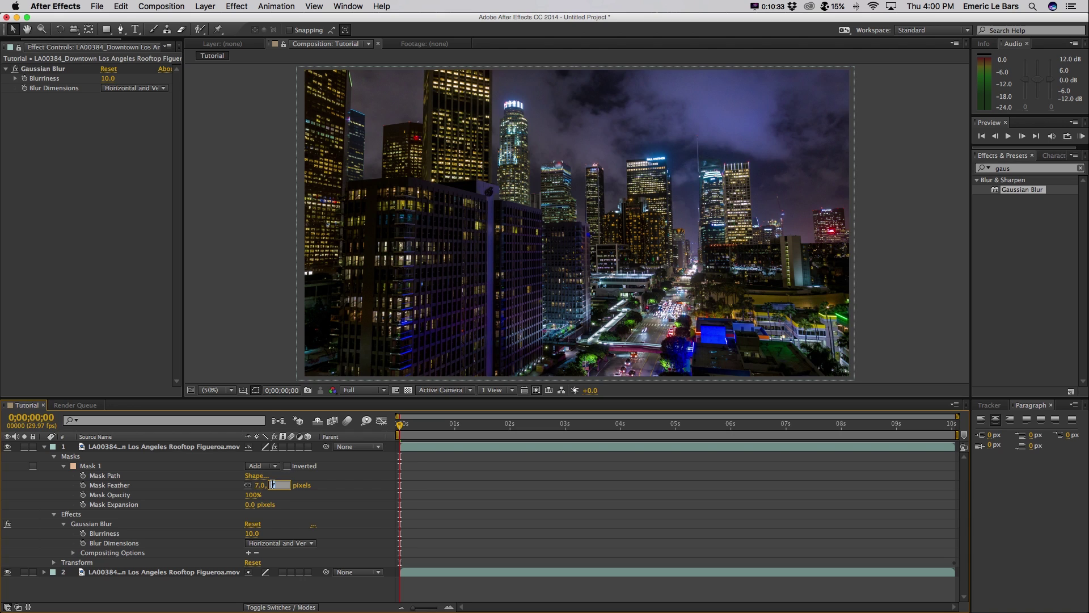
click(107, 78)
text(12)
key(Return)
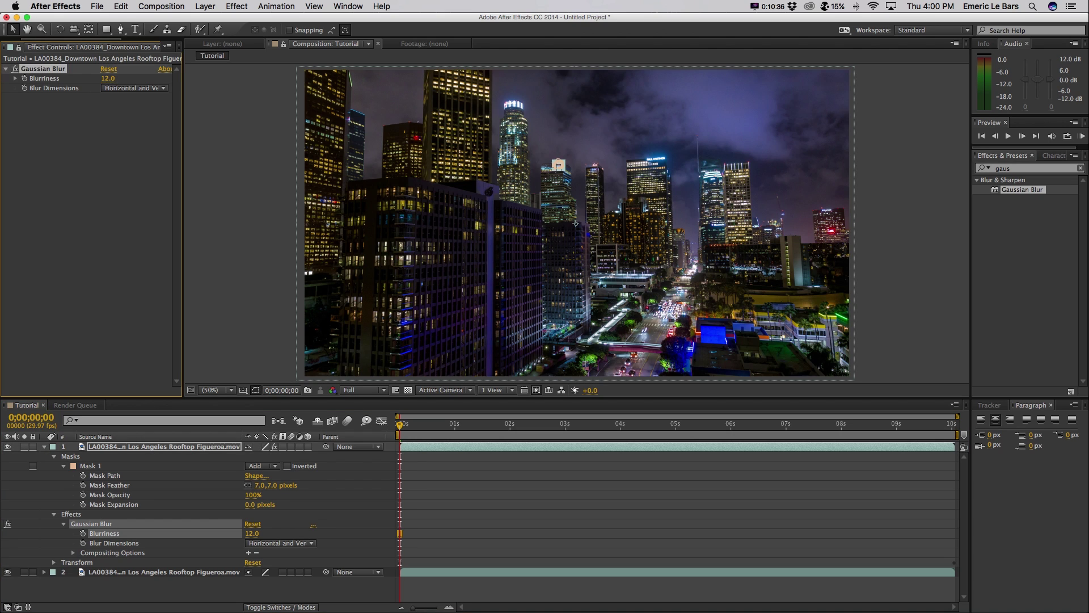
click(221, 594)
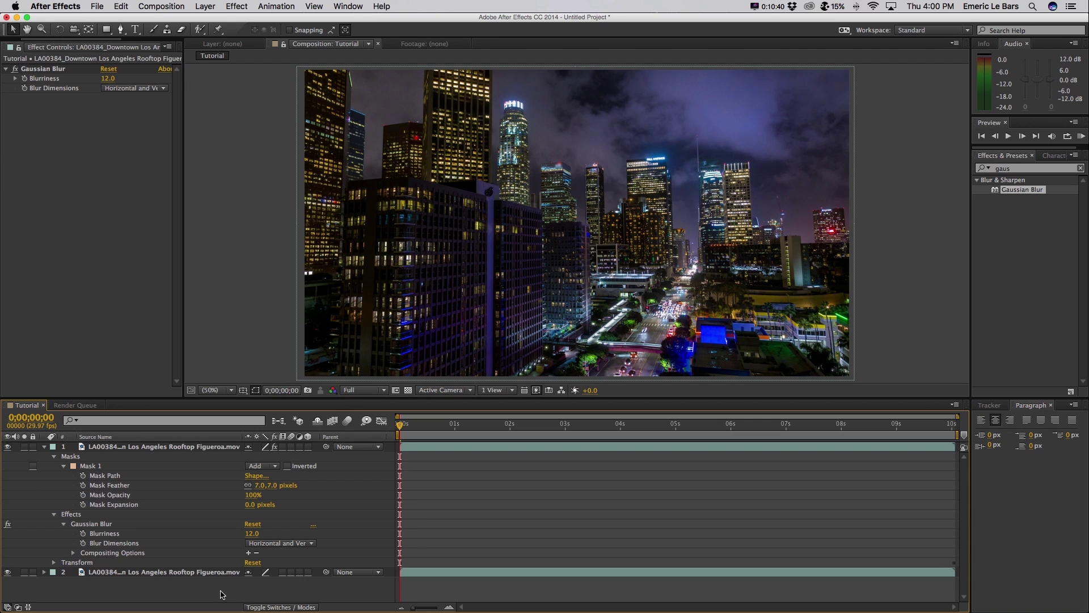
click(45, 447)
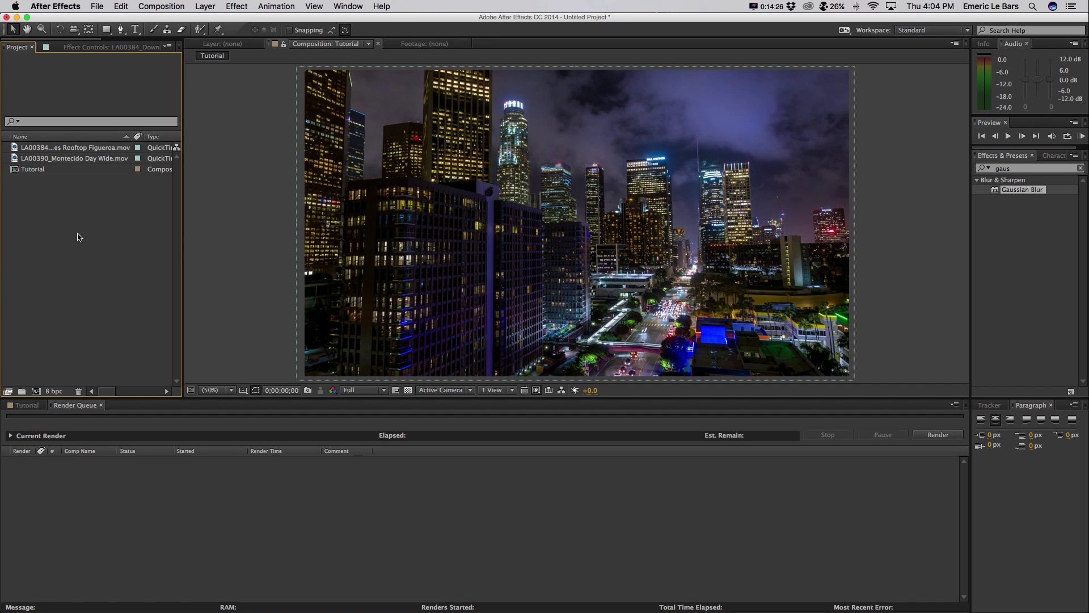
Create a new composition from the LA00390_Montecido Day Wide.mov footage
click(84, 159)
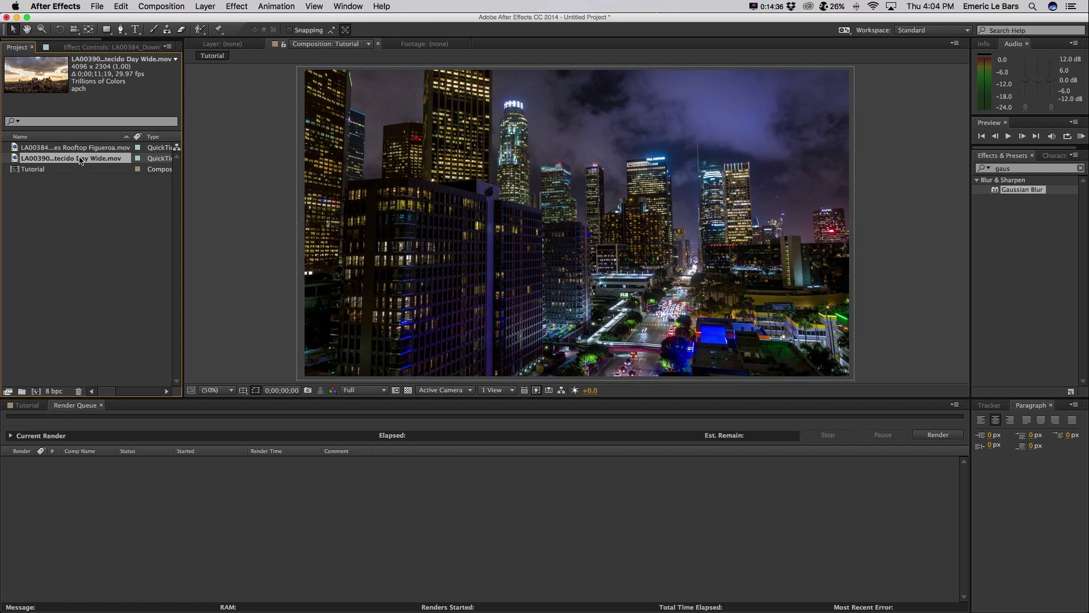
right_click(78, 163)
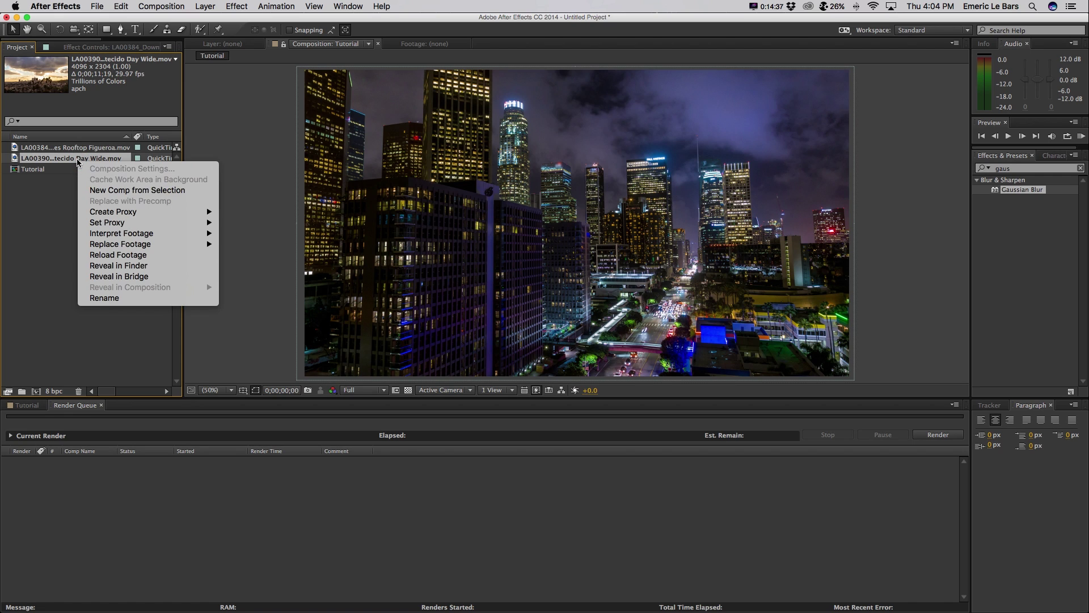
click(119, 189)
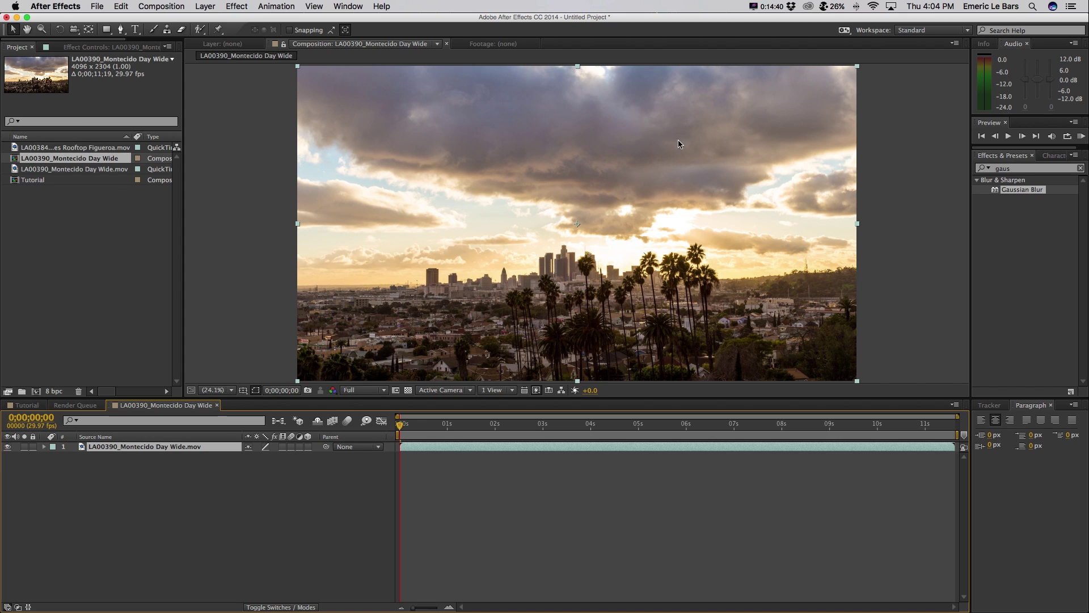
key(z)
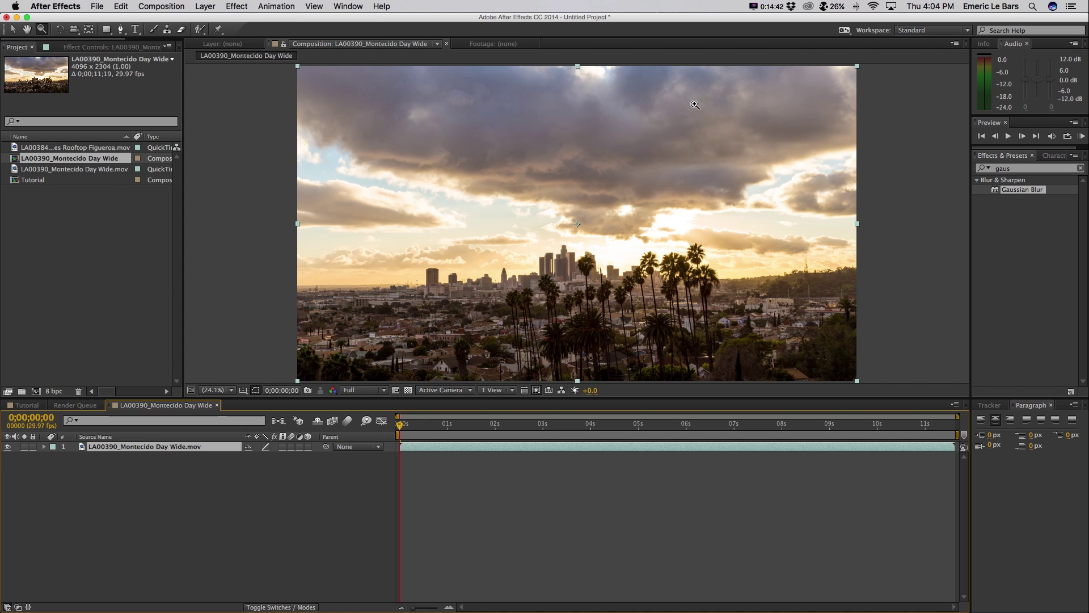
click(695, 105)
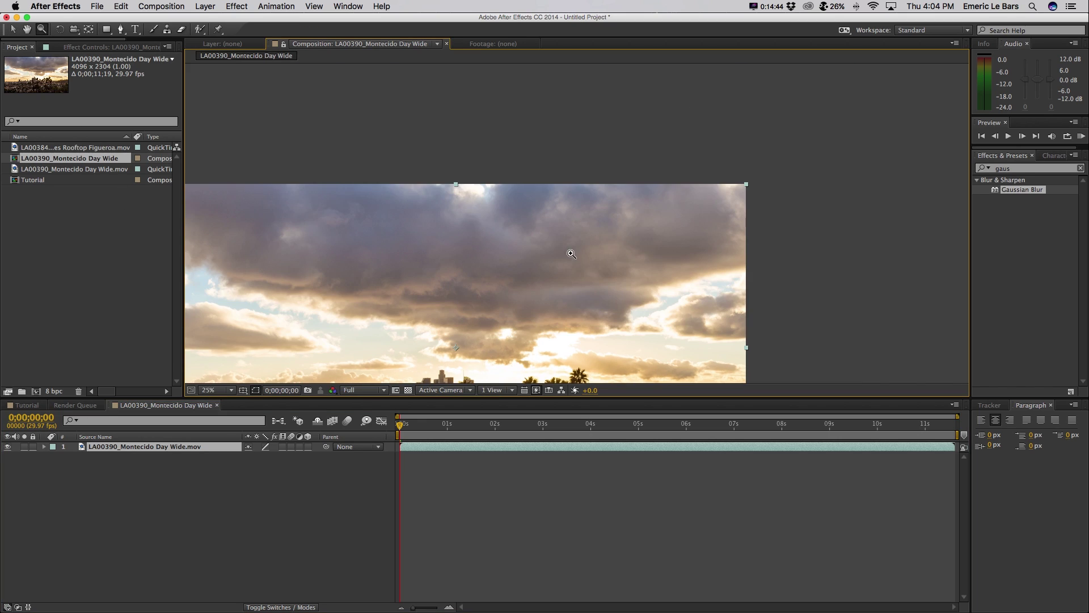
Check the sky at 100% magnification over the clip's duration, set the time to 0;00;00;11 and duplicate the footage layer
click(520, 243)
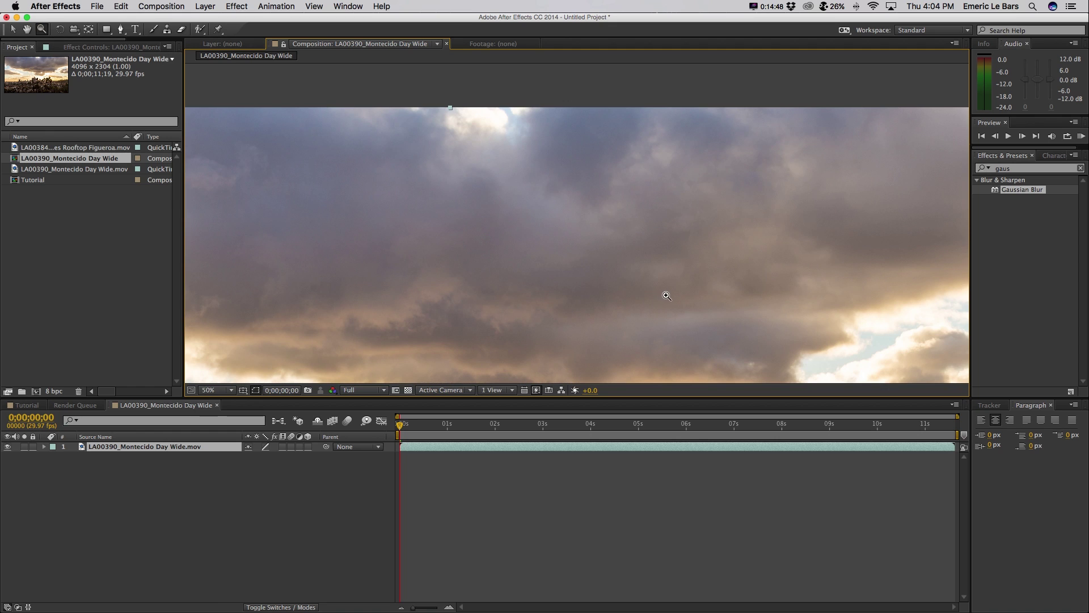
click(710, 209)
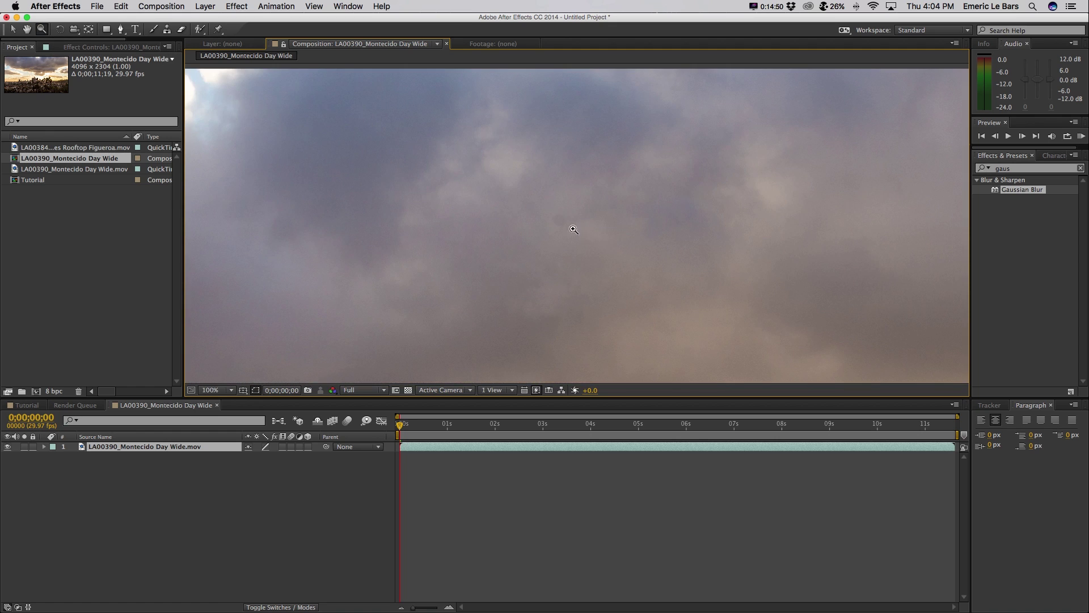
click(451, 425)
drag(498, 424, 943, 426)
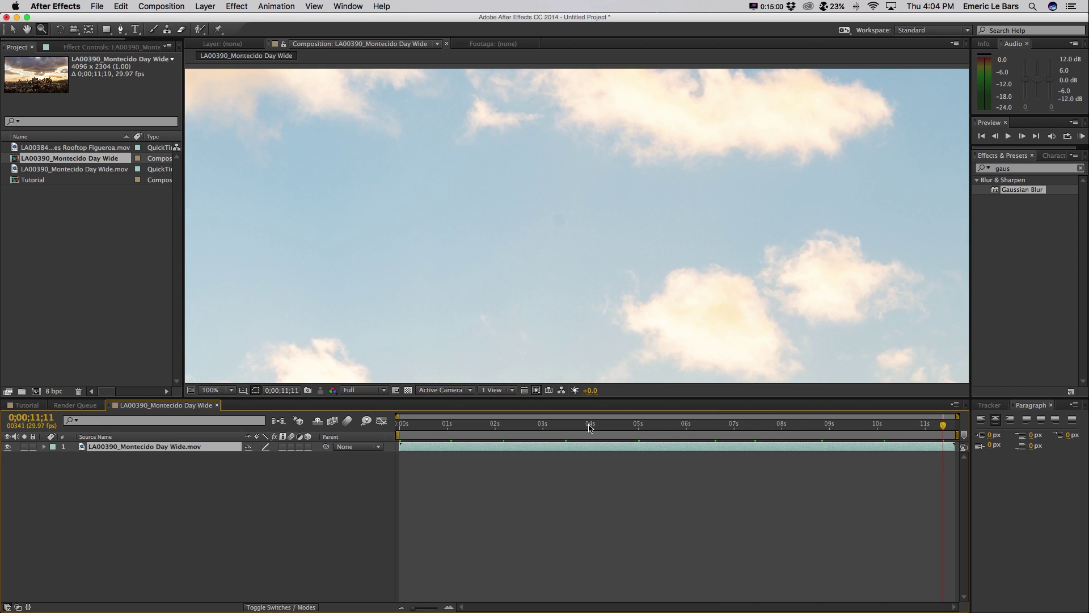
click(417, 426)
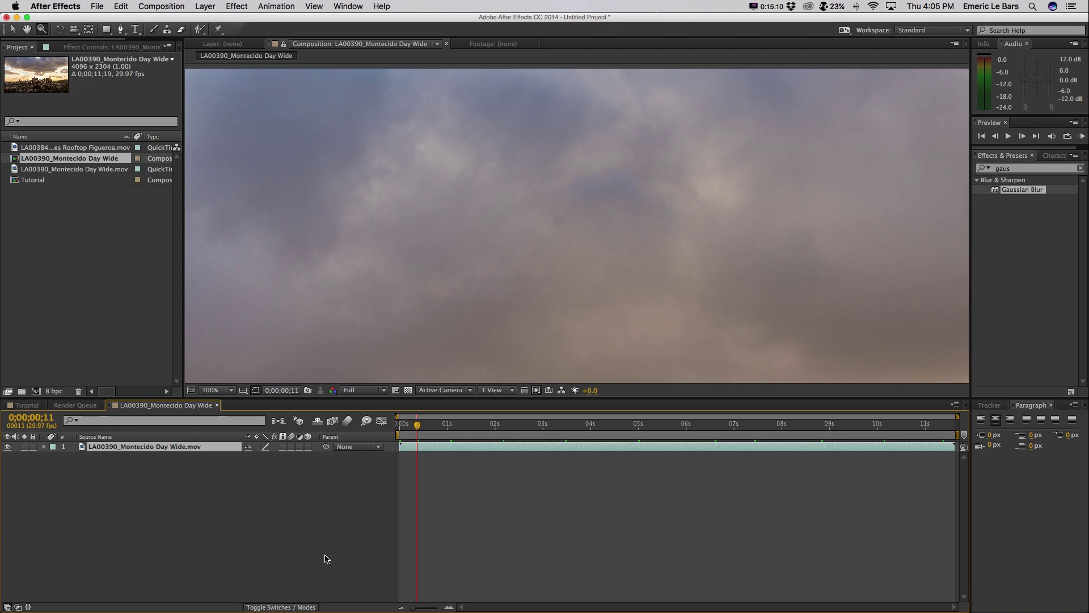
key(super+d)
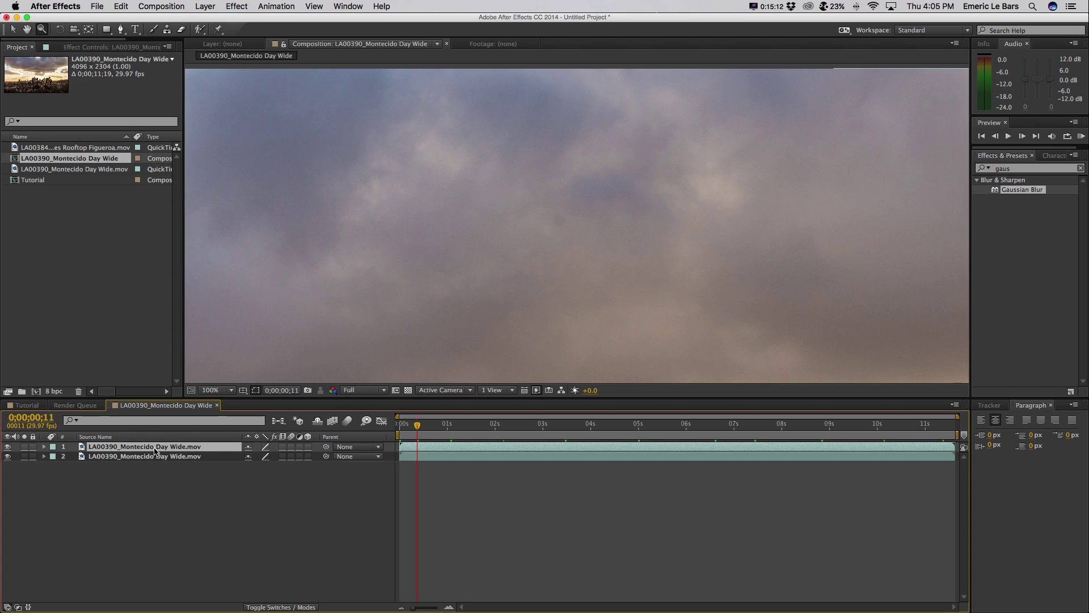
Draw a small closed Pen tool mask on the upper layer around clean sky beside the dark spot
click(121, 29)
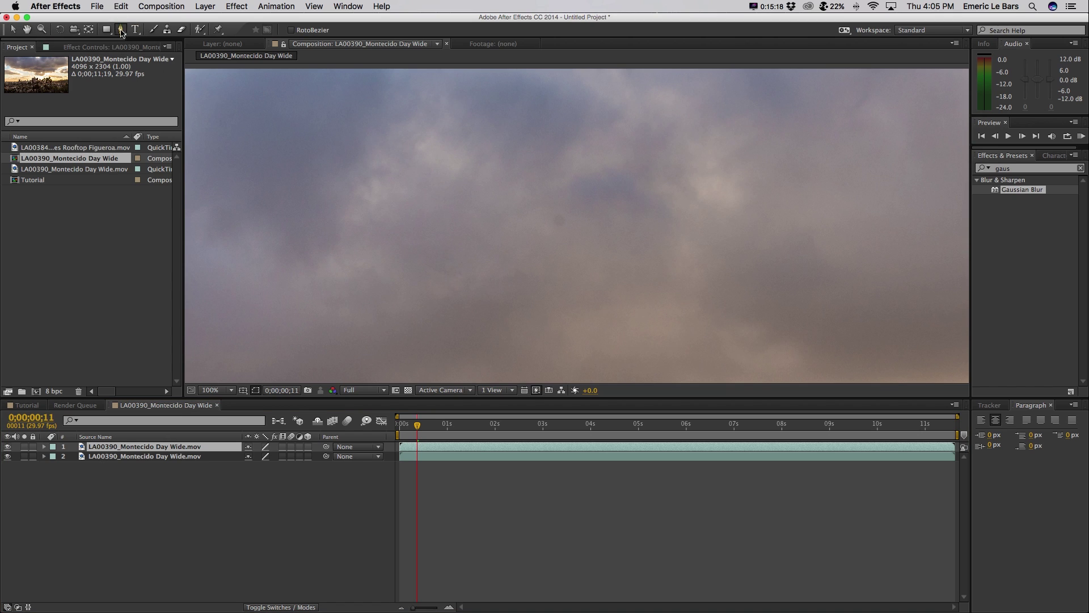
drag(571, 221, 577, 212)
click(572, 229)
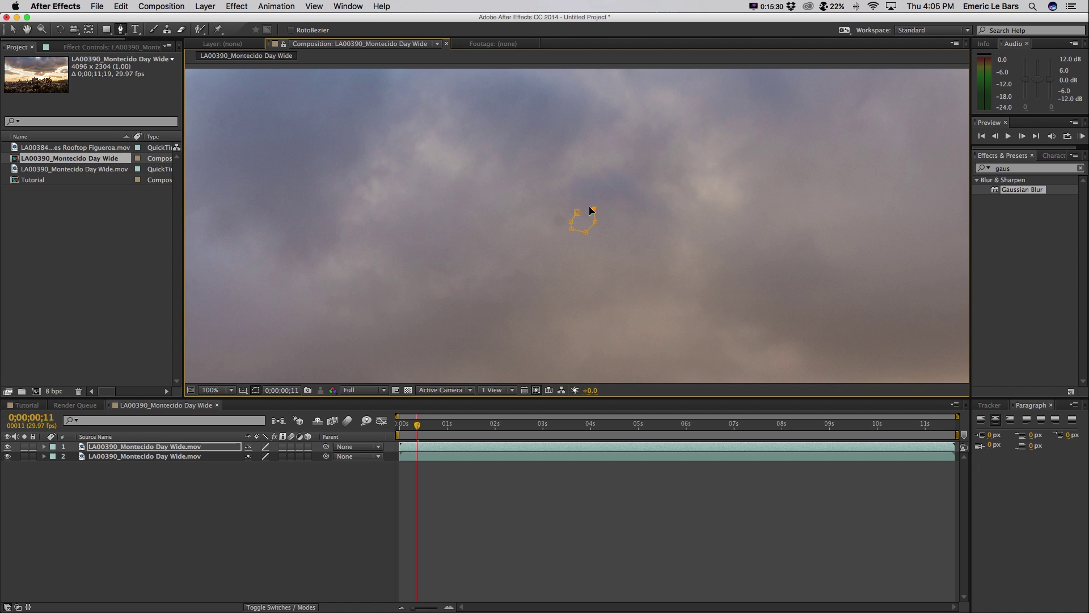
click(577, 211)
key(v)
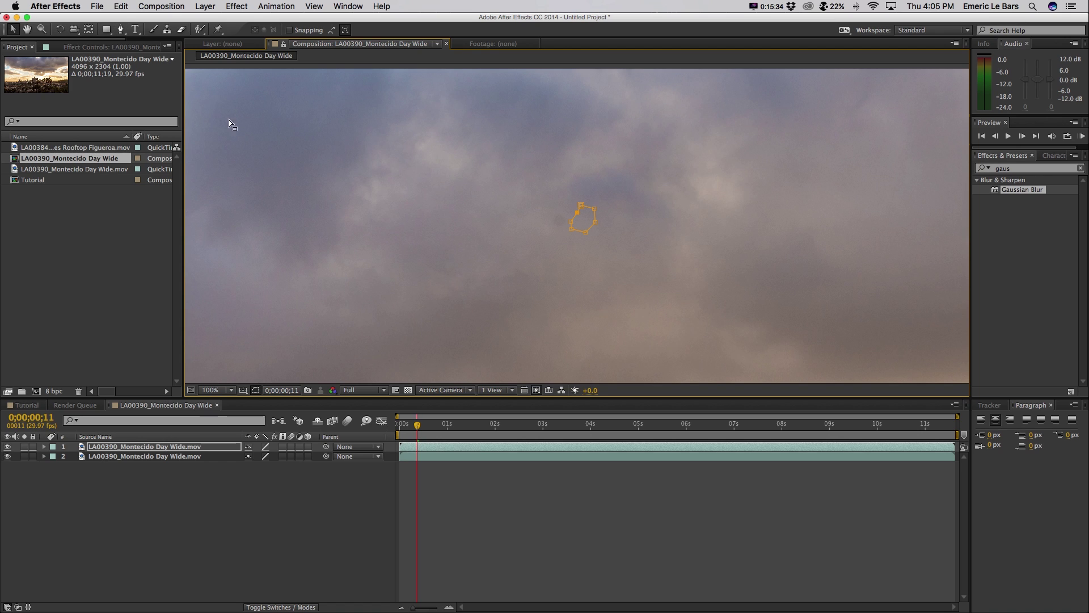
Move the masked sky patch sideways to cover the dark spot and deselect the layer
double_click(585, 223)
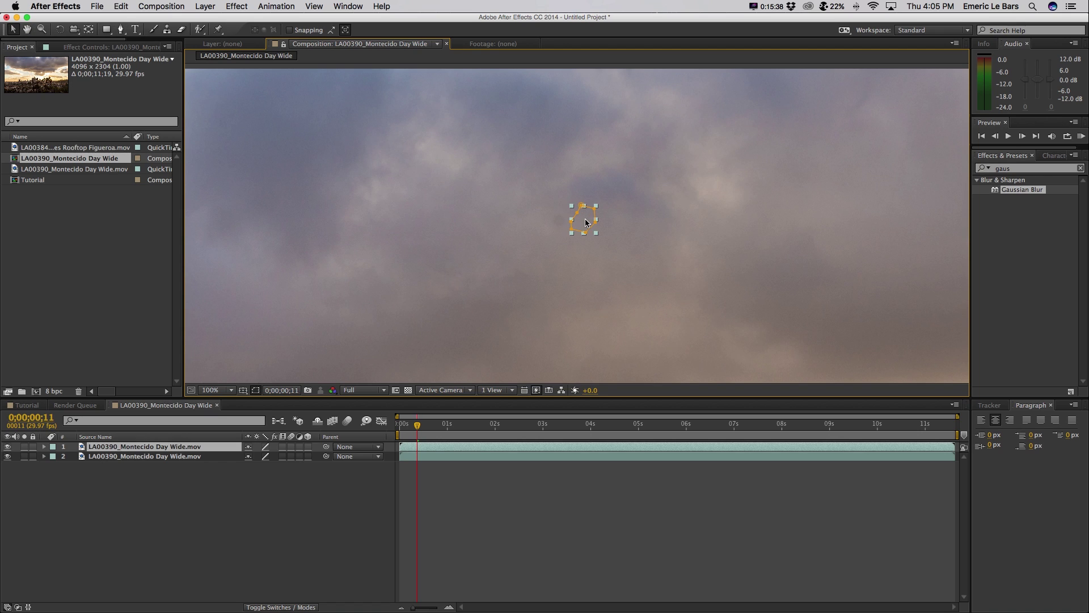
drag(586, 223, 563, 222)
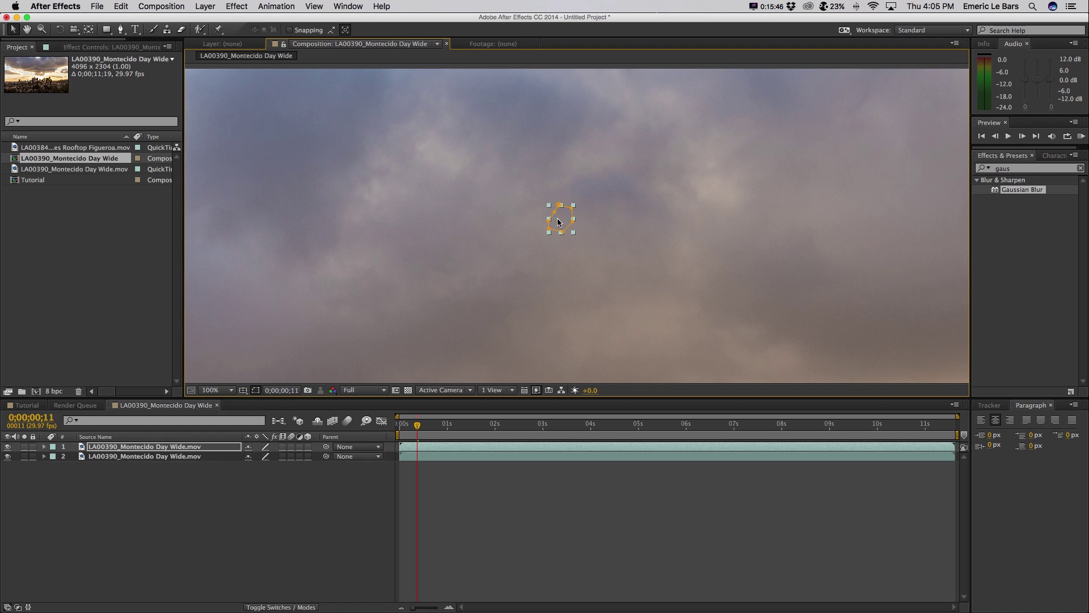
click(276, 522)
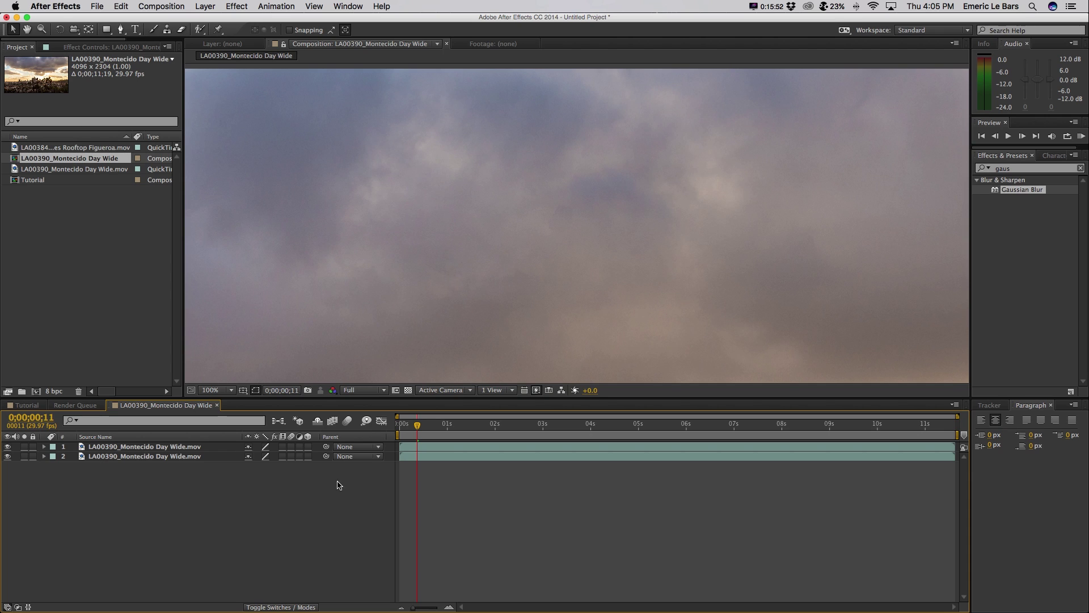
Expand the upper layer's Mask 1 properties, set Mask Feather to 10 pixels and deselect the layer
click(45, 447)
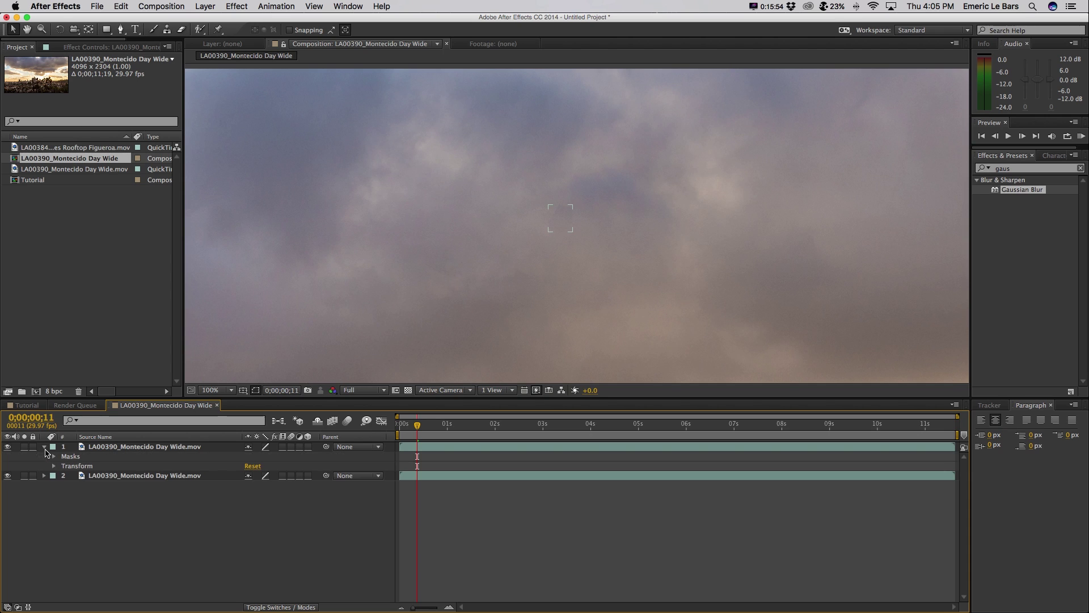
click(54, 456)
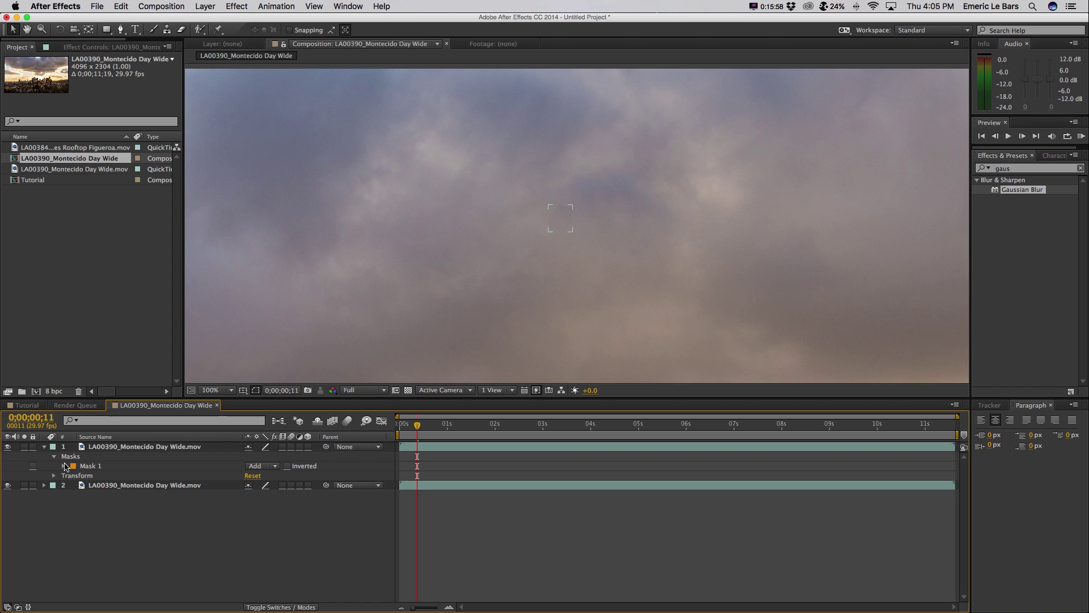
click(63, 466)
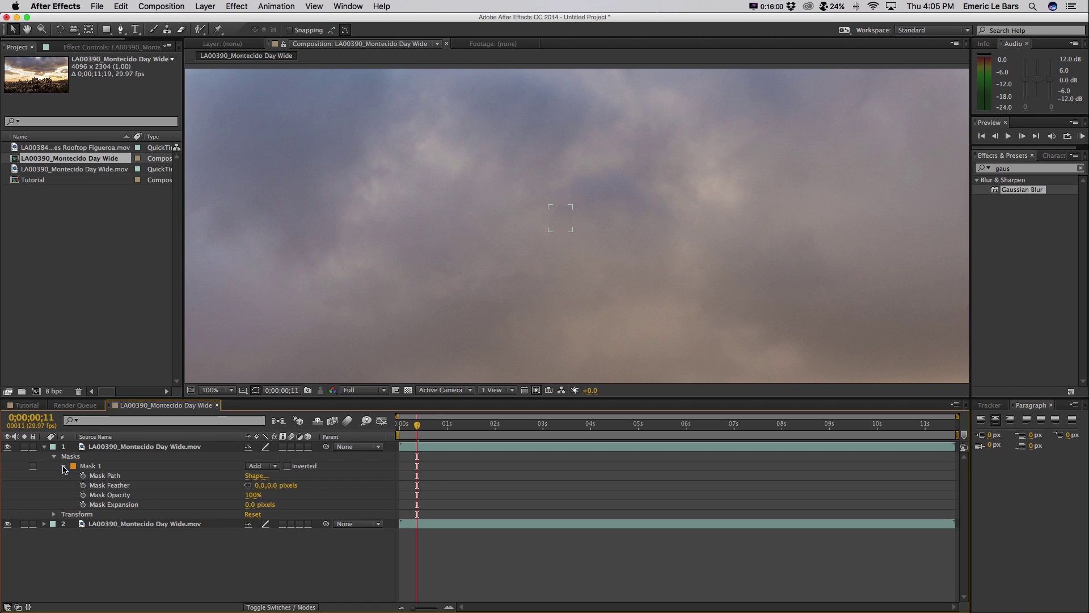
click(272, 489)
key(Return)
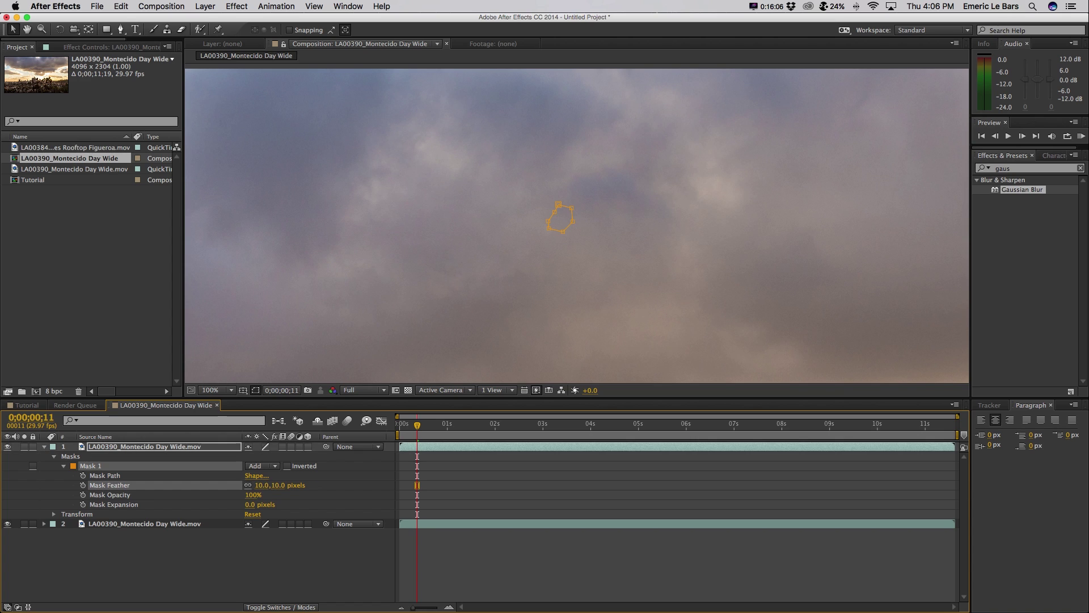
click(305, 561)
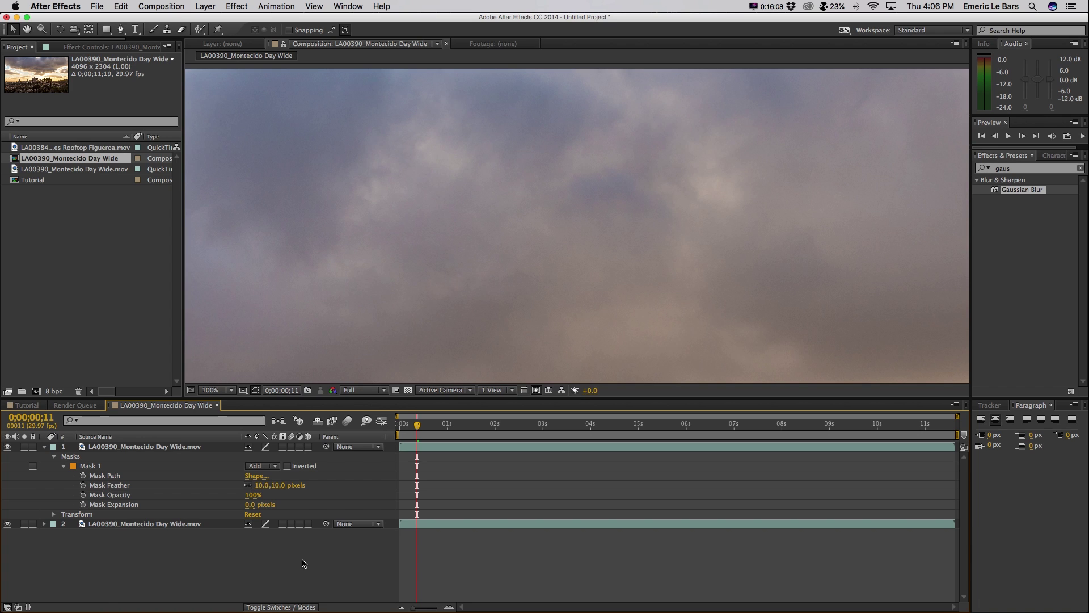
Set Mask 1's Mask Feather to 20 pixels and deselect the layer
click(280, 486)
text(20)
key(Return)
click(306, 562)
Examine the patched sky area at several times in the clip, hiding and reshowing the upper layer for comparison
drag(418, 427, 465, 427)
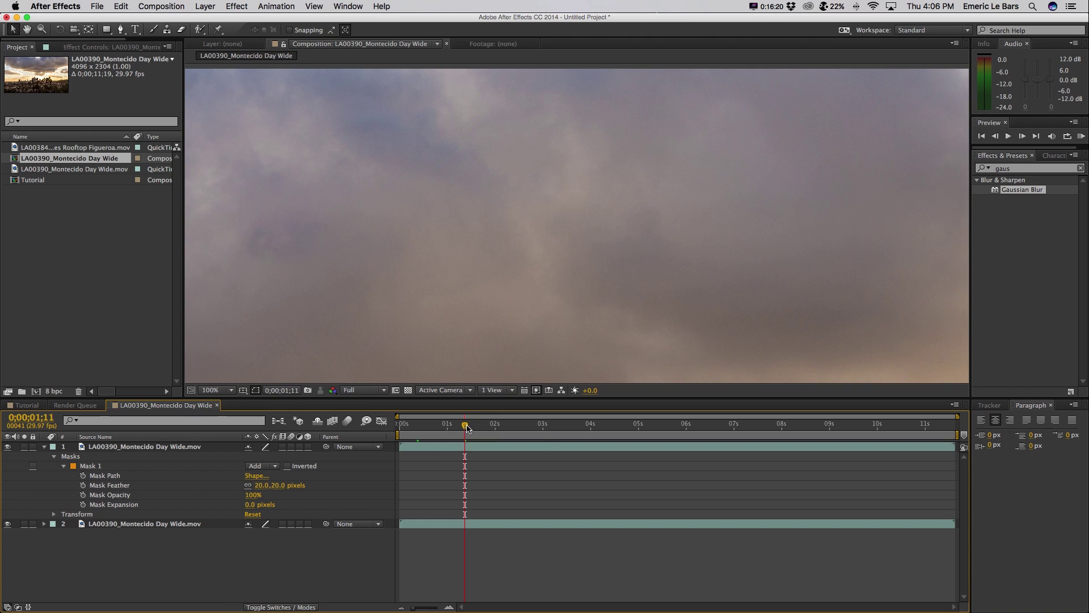
drag(486, 427, 504, 425)
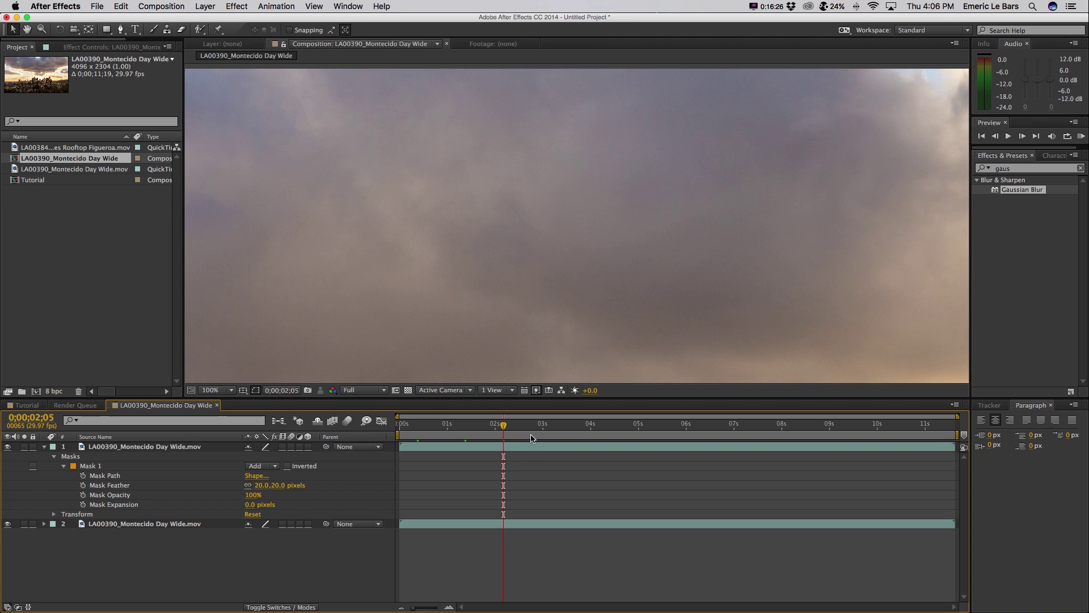
drag(505, 425, 620, 429)
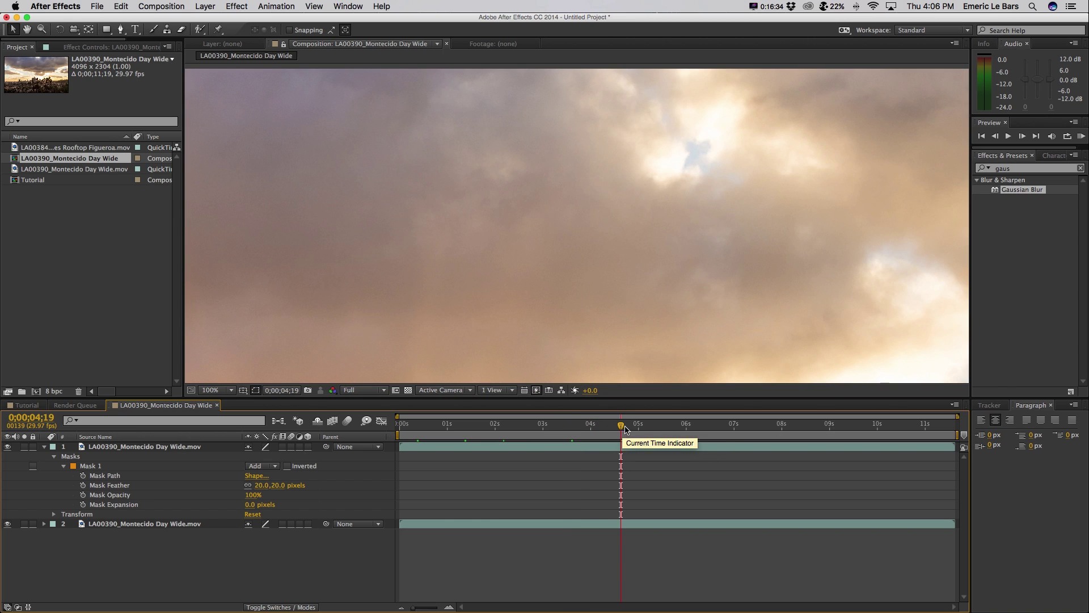
click(711, 429)
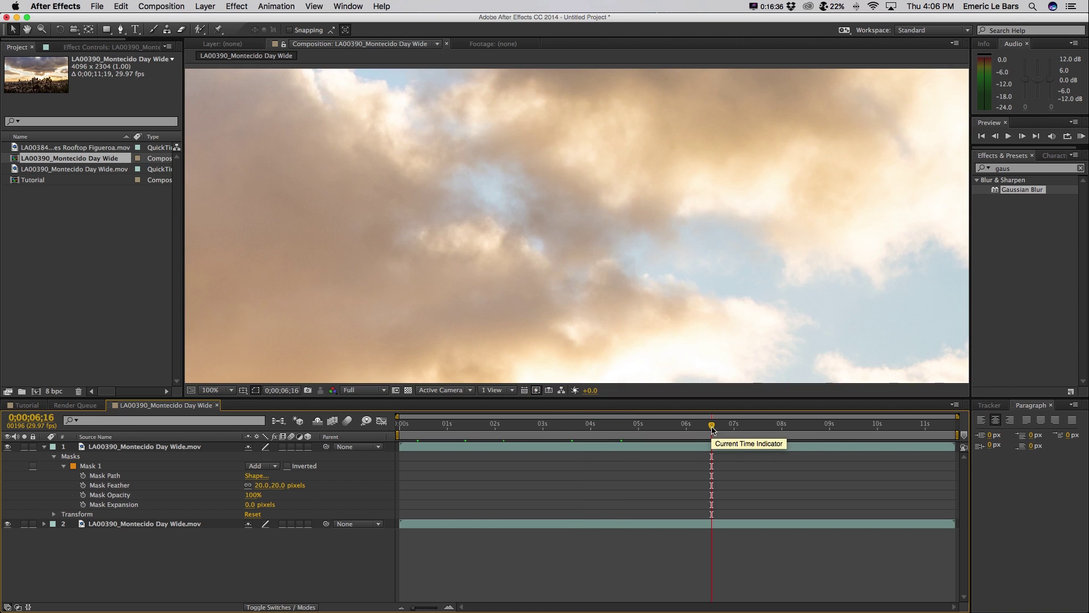
click(747, 429)
click(775, 429)
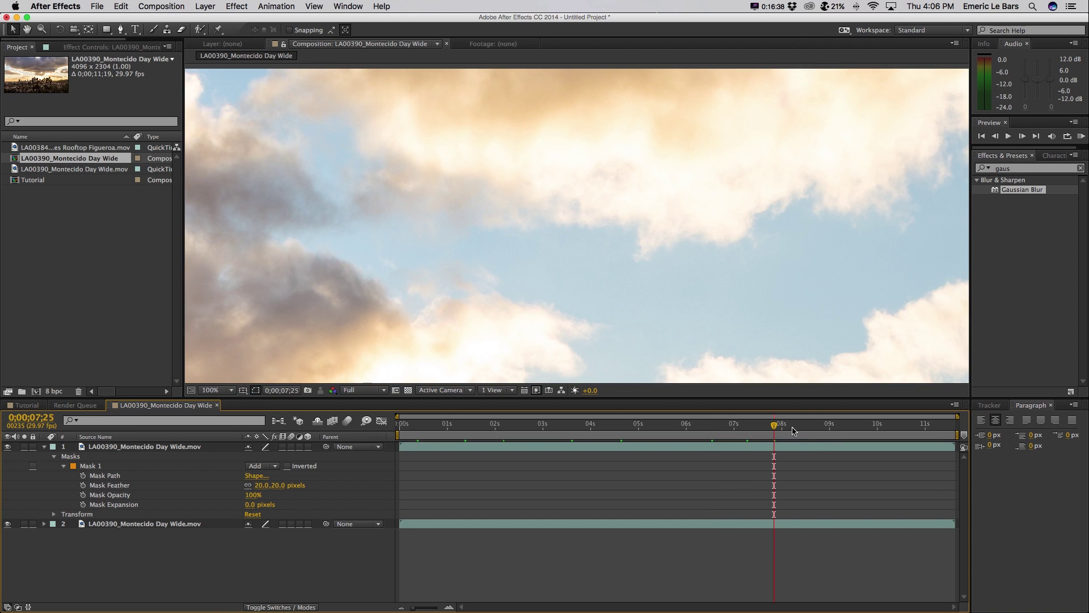
click(812, 429)
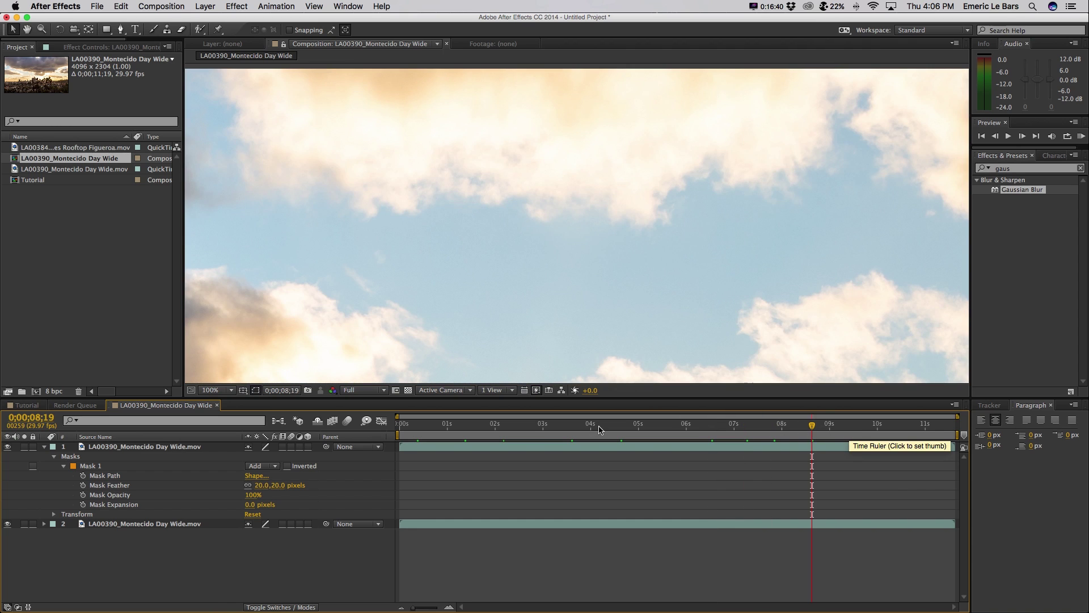
click(7, 447)
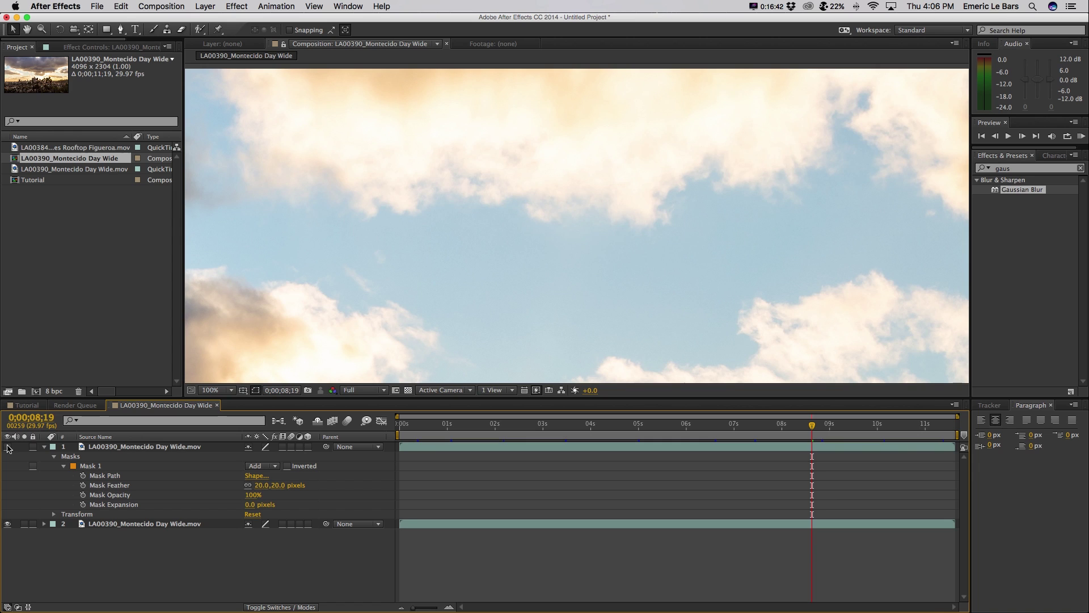
click(527, 426)
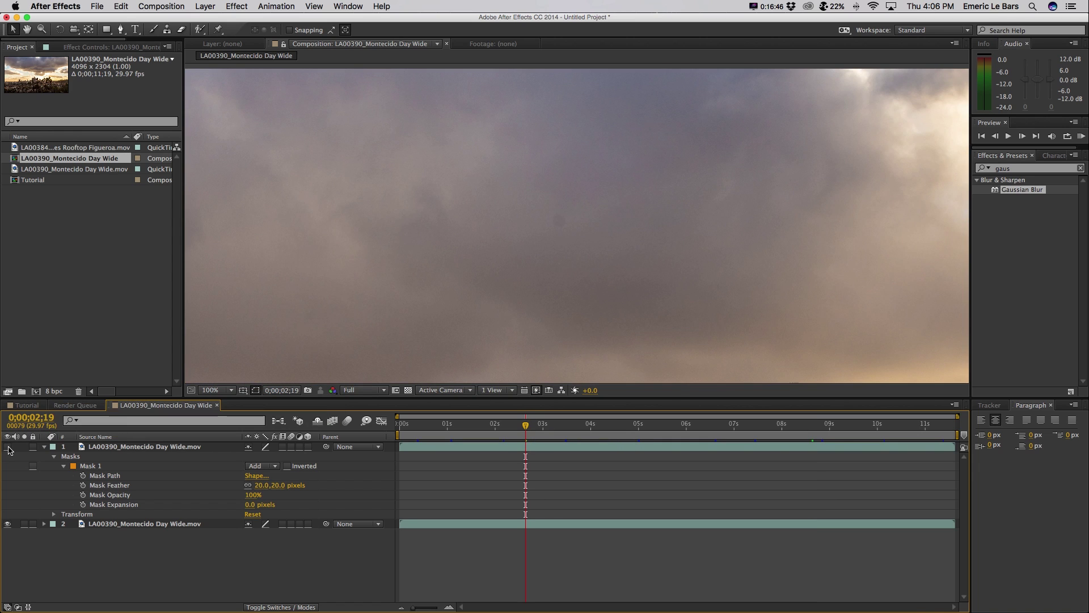
click(7, 448)
Fit the whole composition in the viewer and collapse the upper layer's properties
click(228, 390)
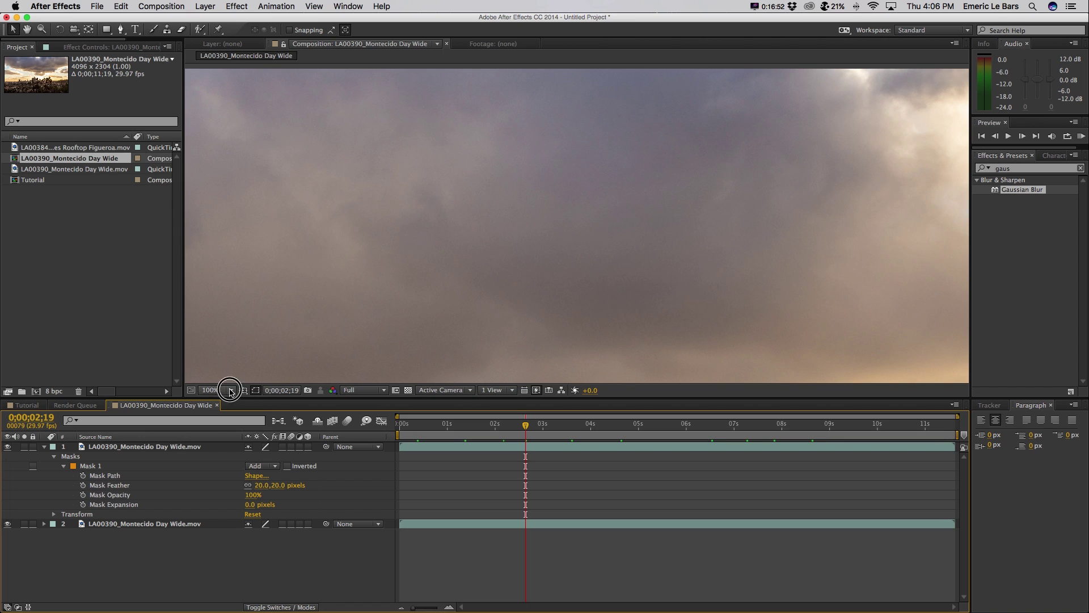
click(228, 409)
click(291, 586)
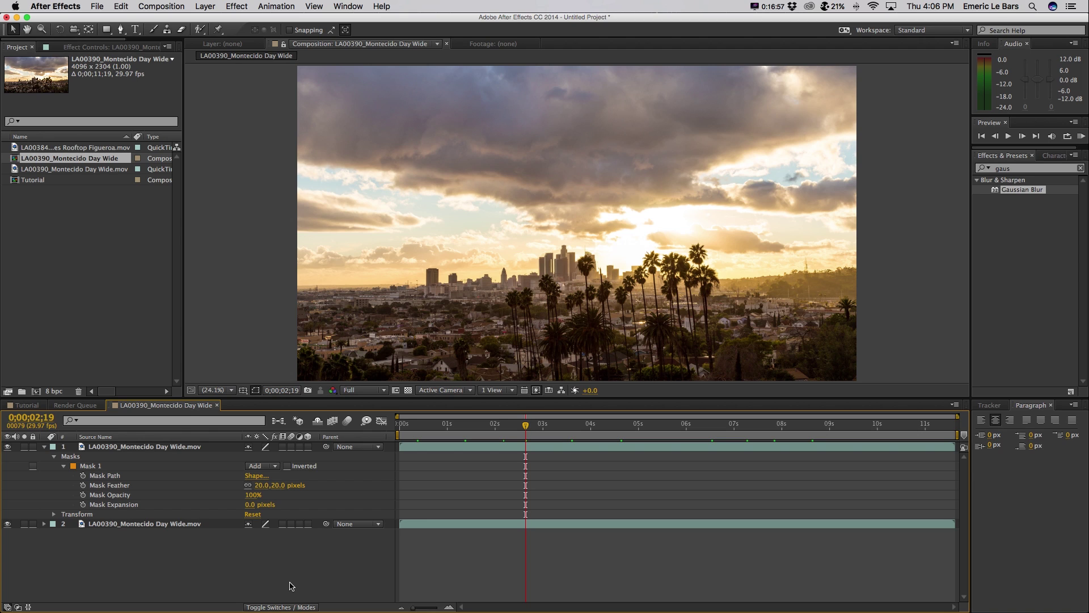
click(44, 447)
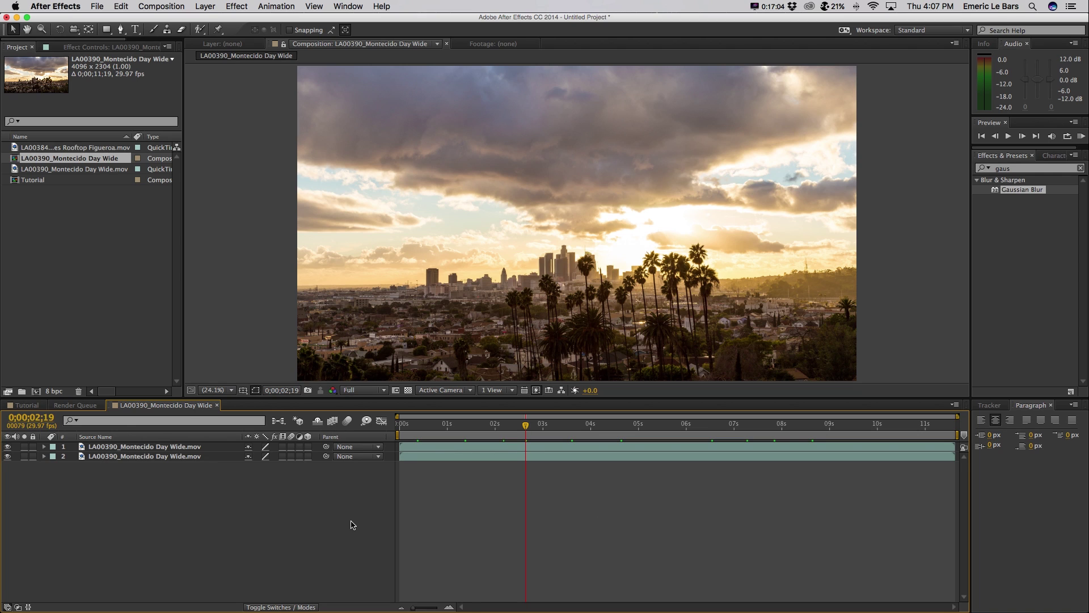
key(super+m)
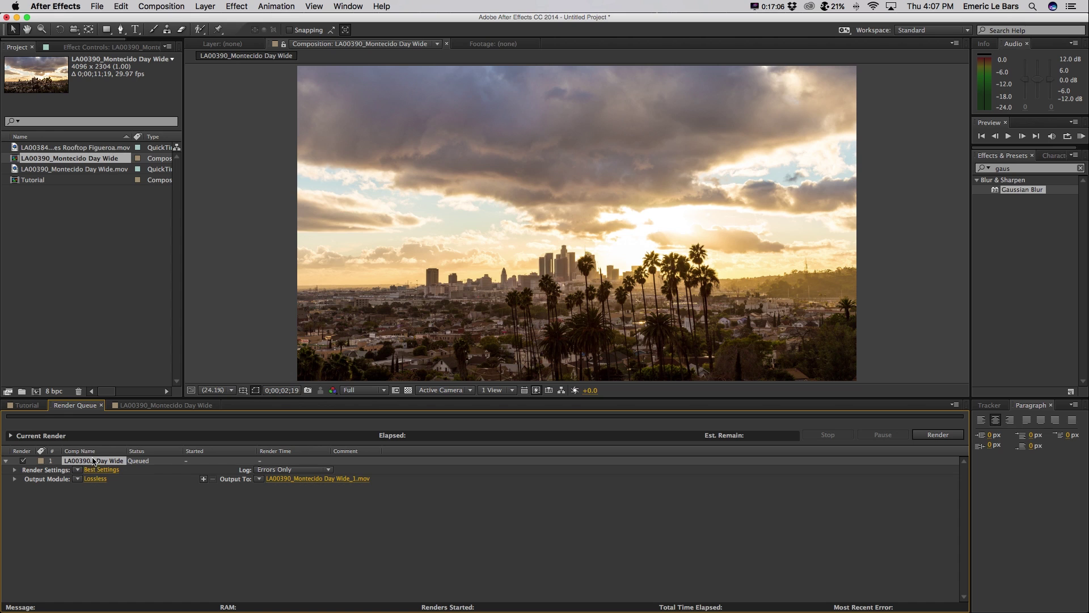
key(Delete)
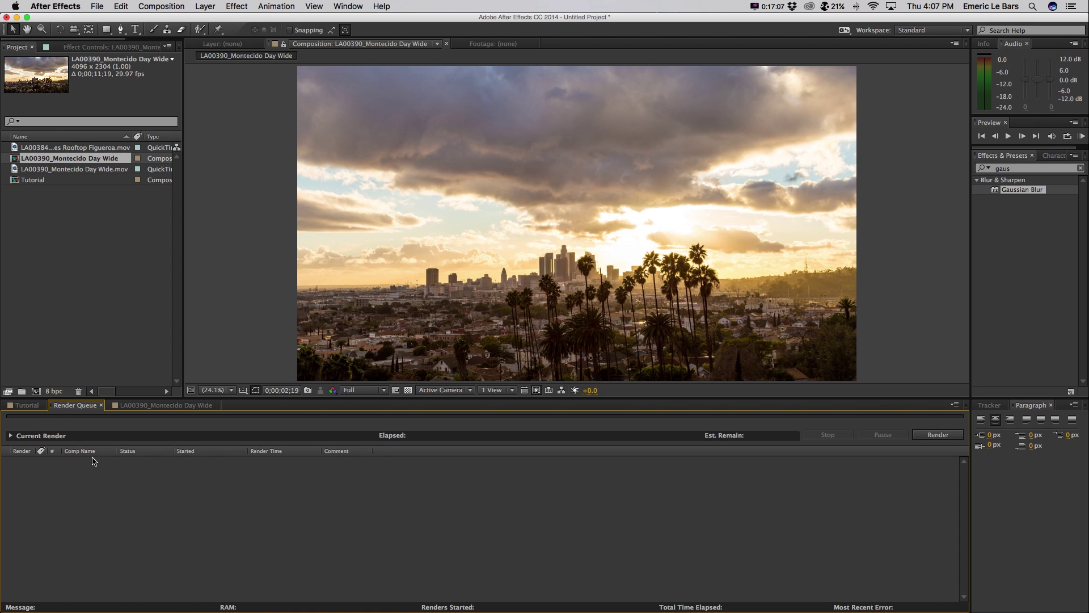
click(167, 405)
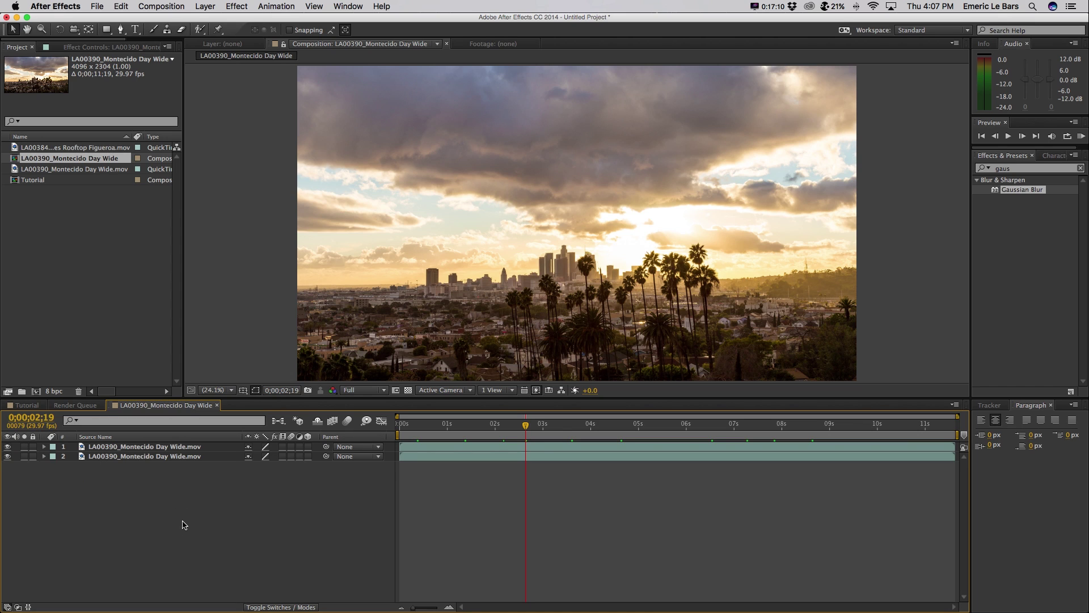
Add the LA00390_Montecido Day Wide composition to the Render Queue
click(63, 160)
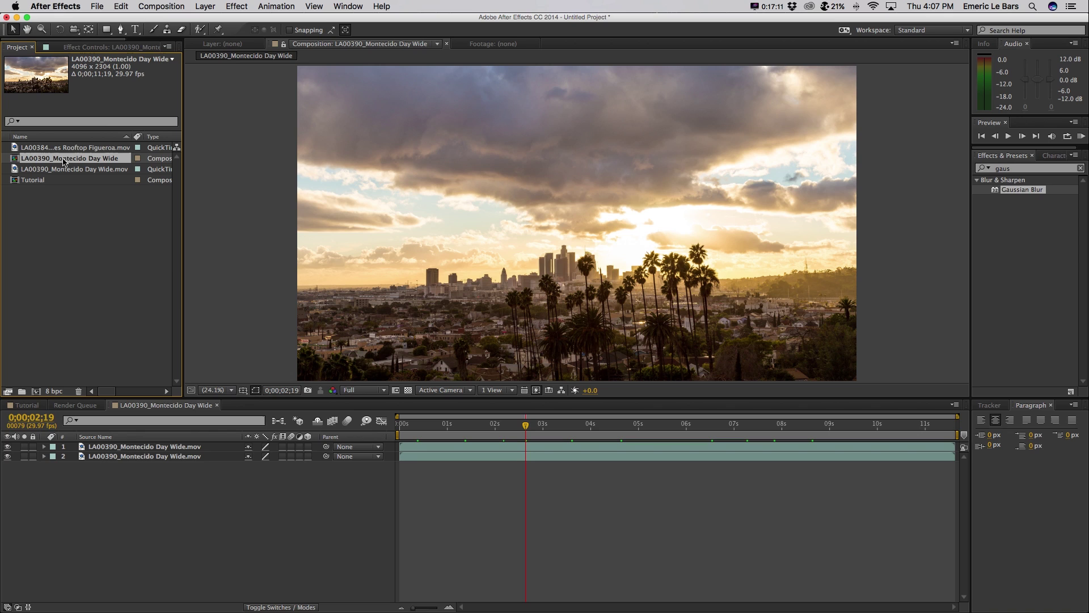
click(159, 7)
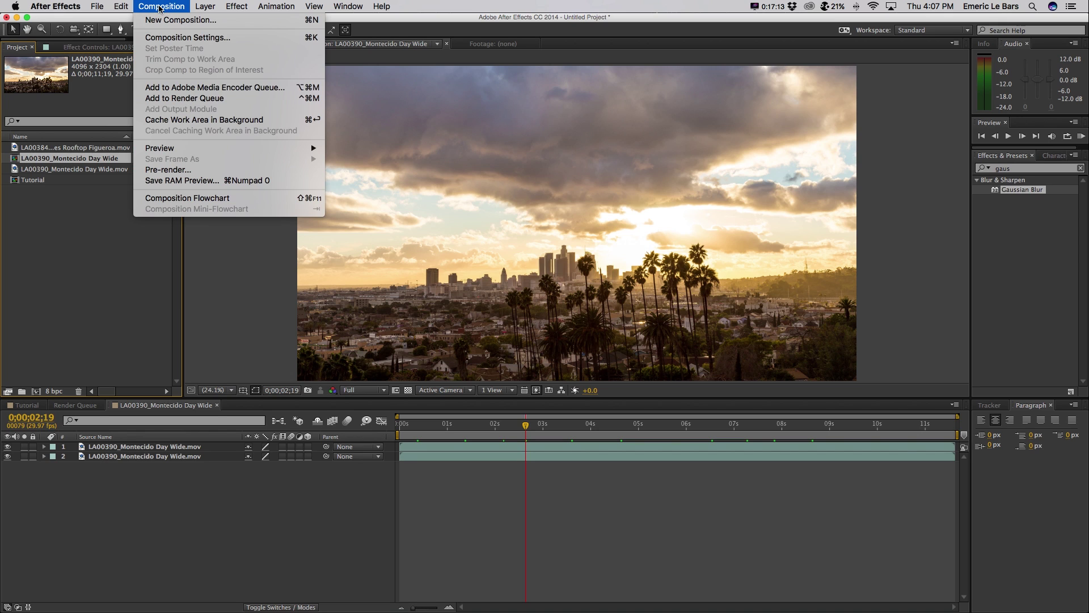
click(203, 101)
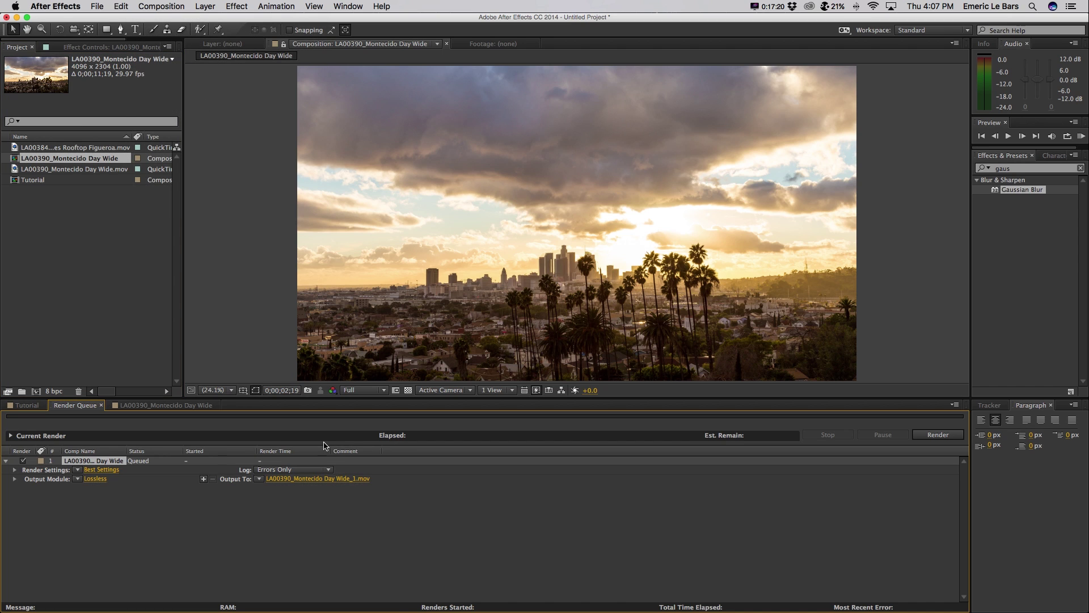
Set the output module's QuickTime video codec to Apple ProRes 422 and turn audio output off
click(94, 480)
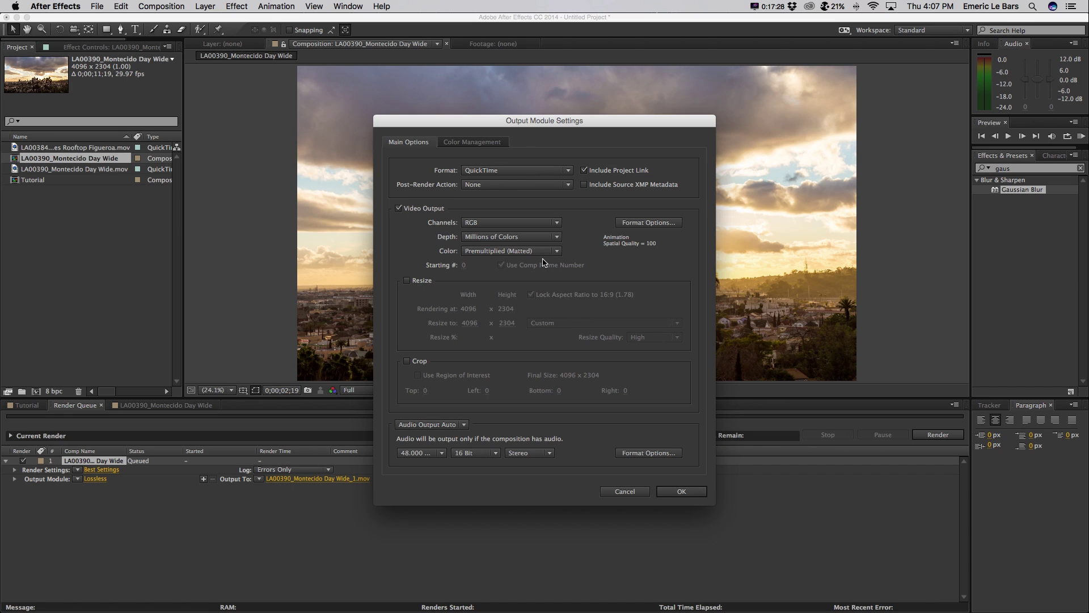
click(649, 223)
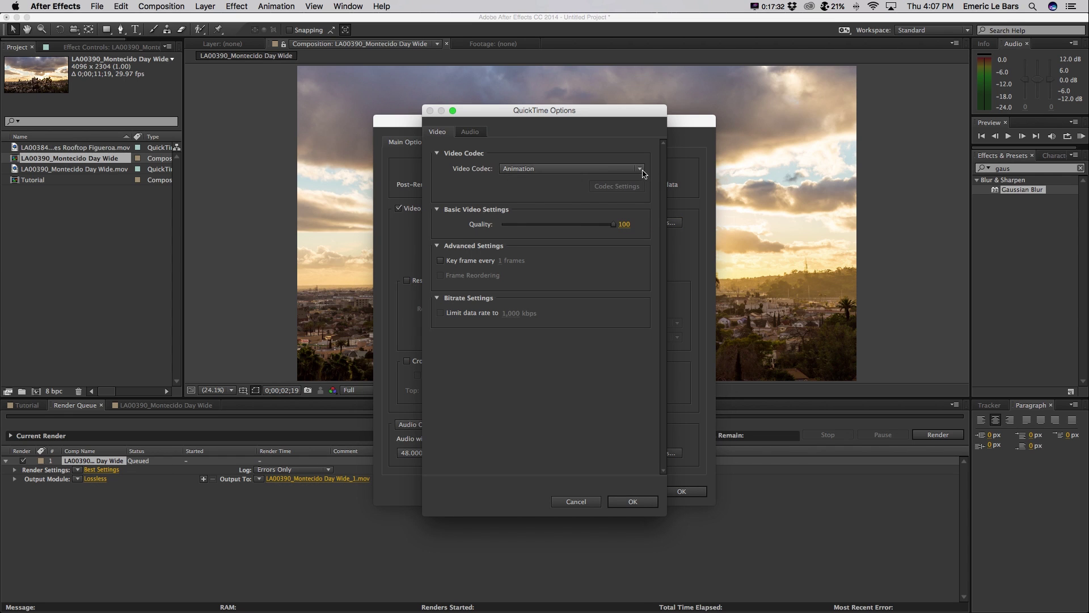
click(639, 169)
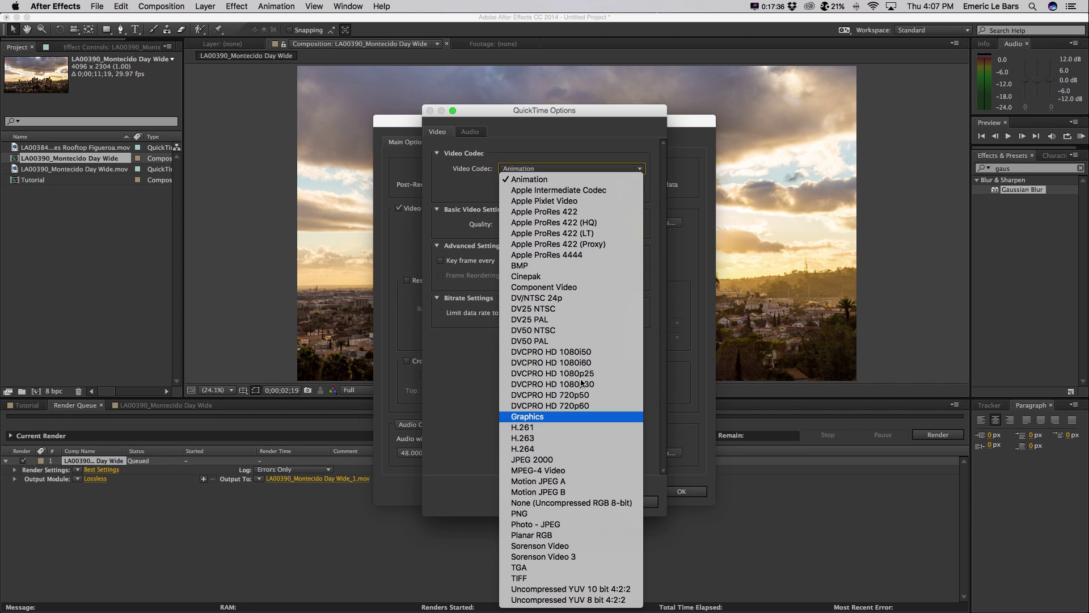
click(577, 212)
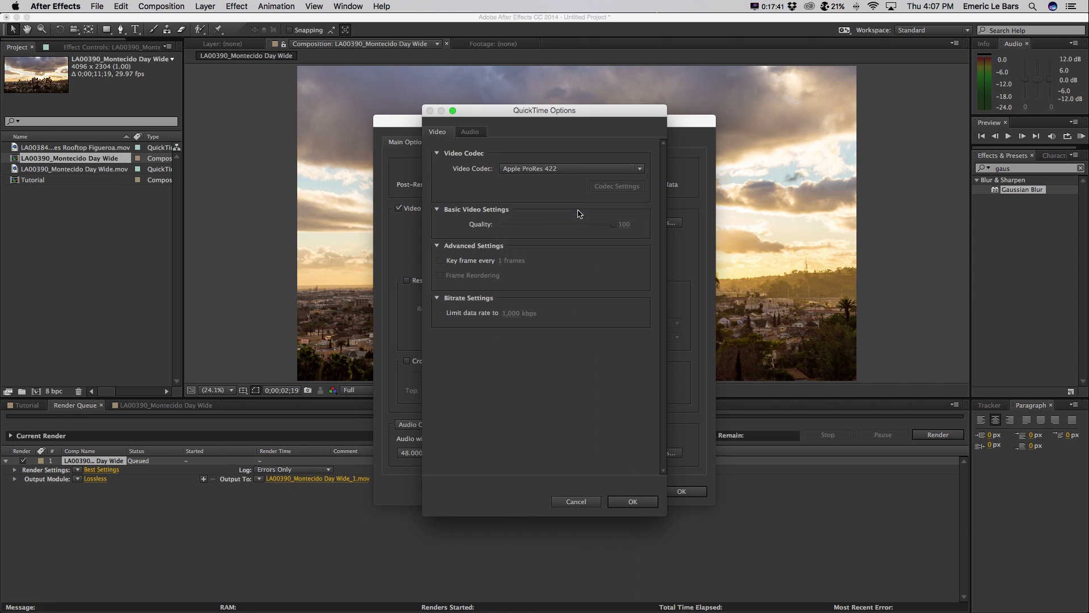
click(634, 502)
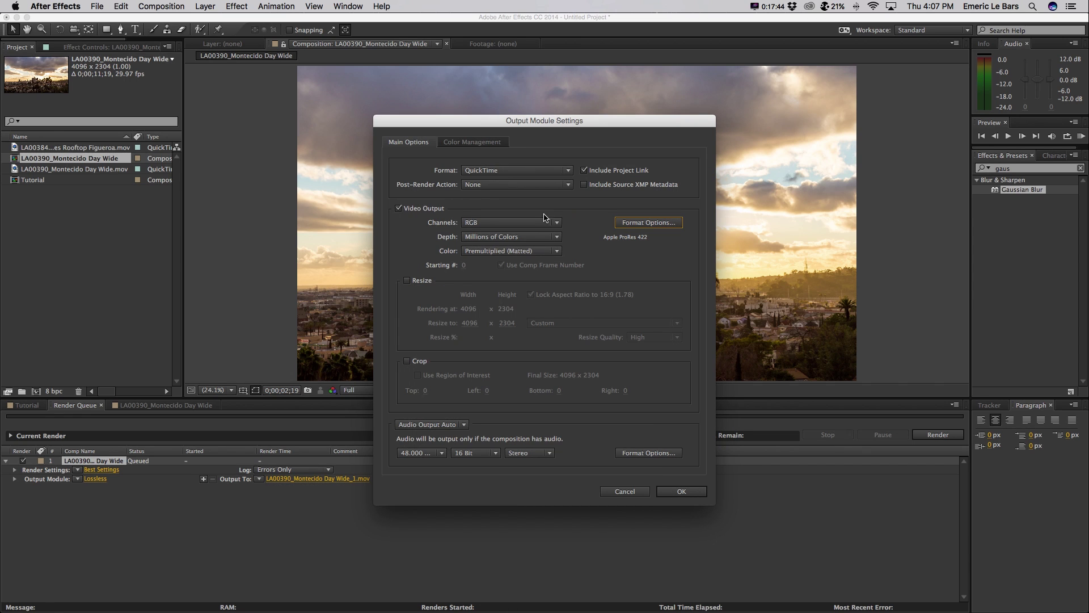
click(464, 424)
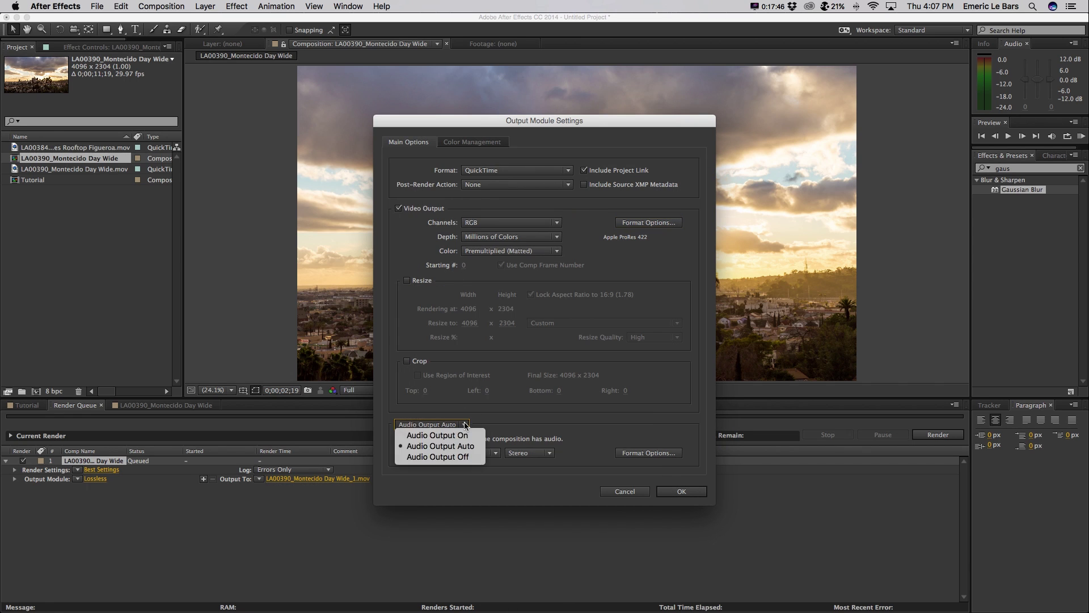
click(463, 458)
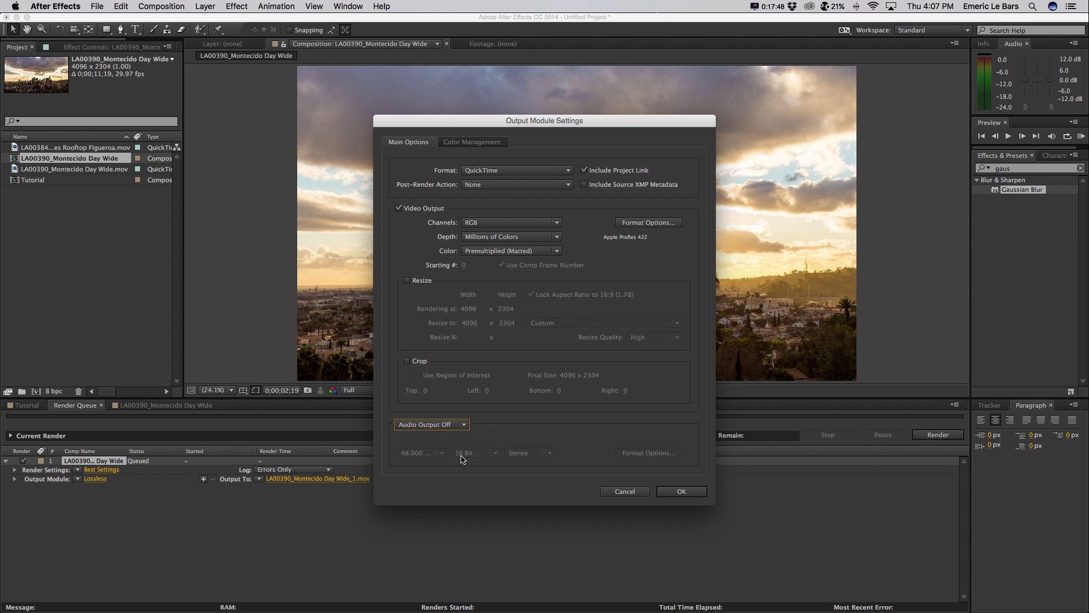
click(682, 491)
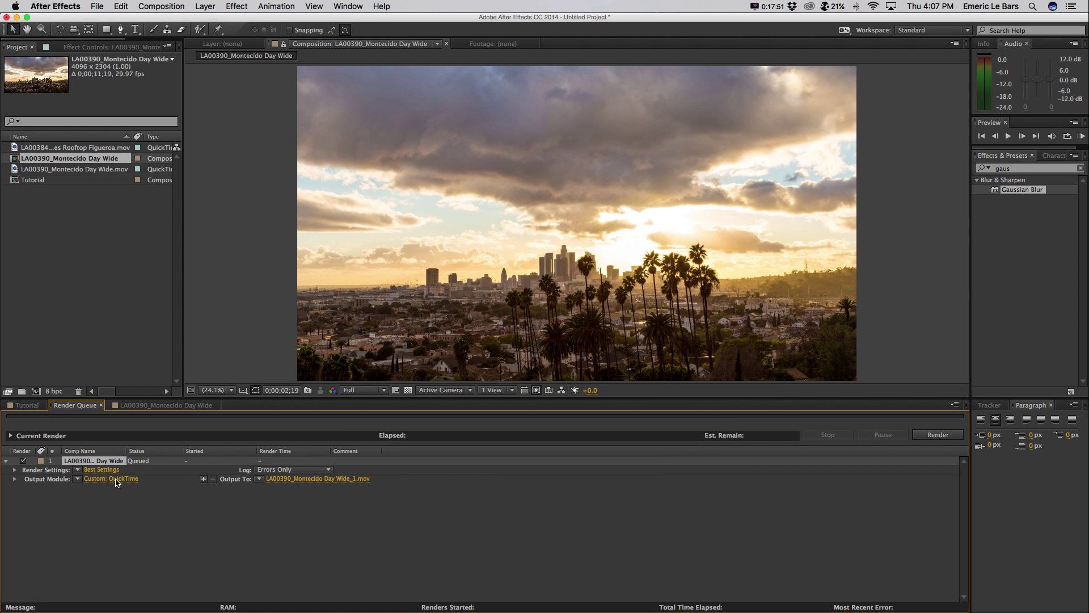
Set the render output to LA00390_Montecido Day Wide_1 on the Desktop, and run the render briefly before stopping it
click(78, 479)
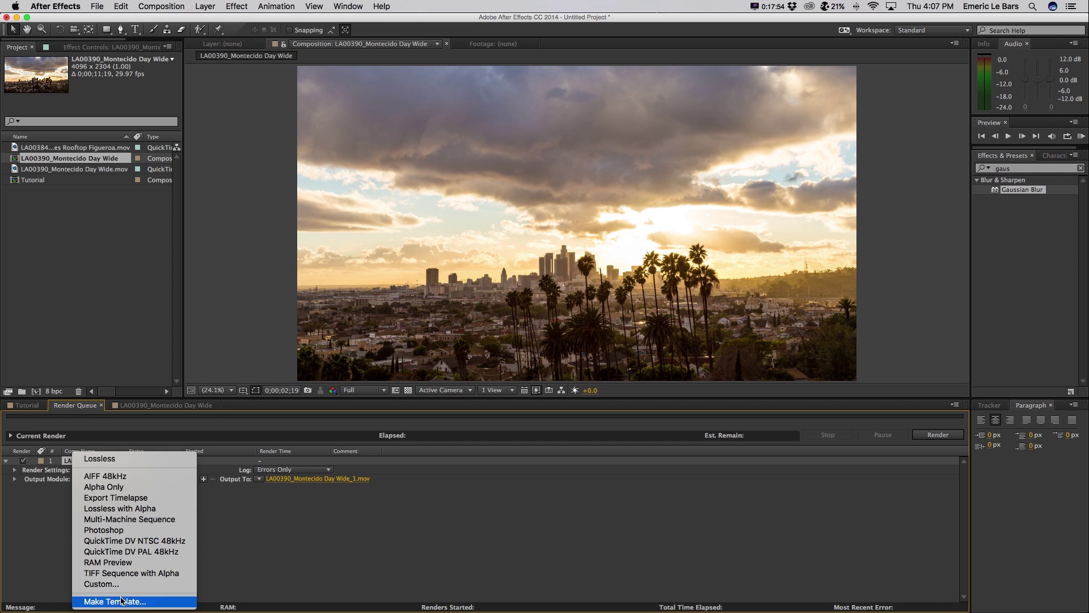
click(114, 498)
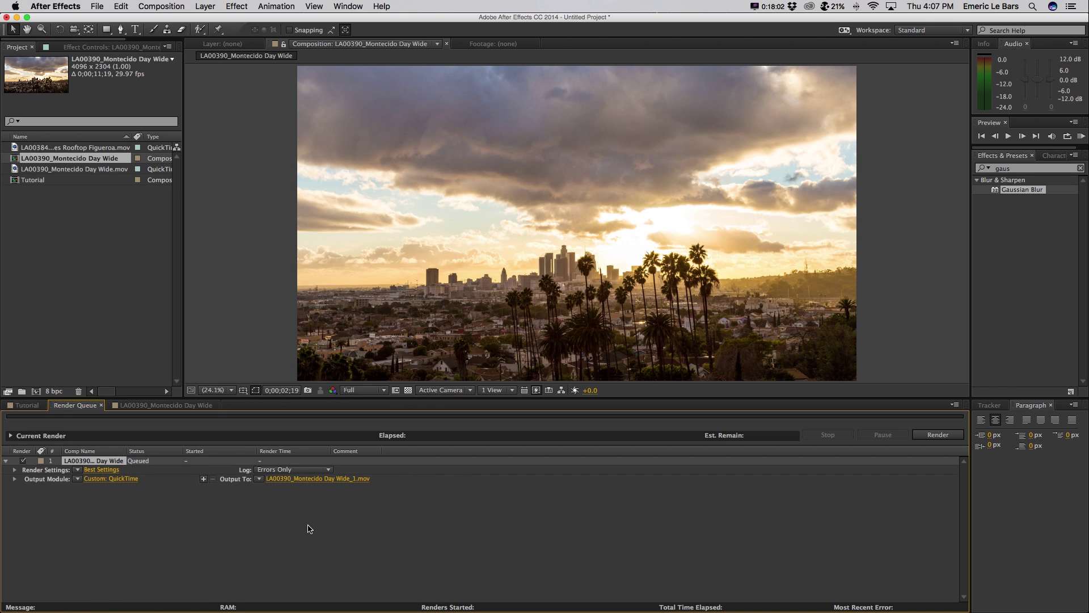
click(298, 479)
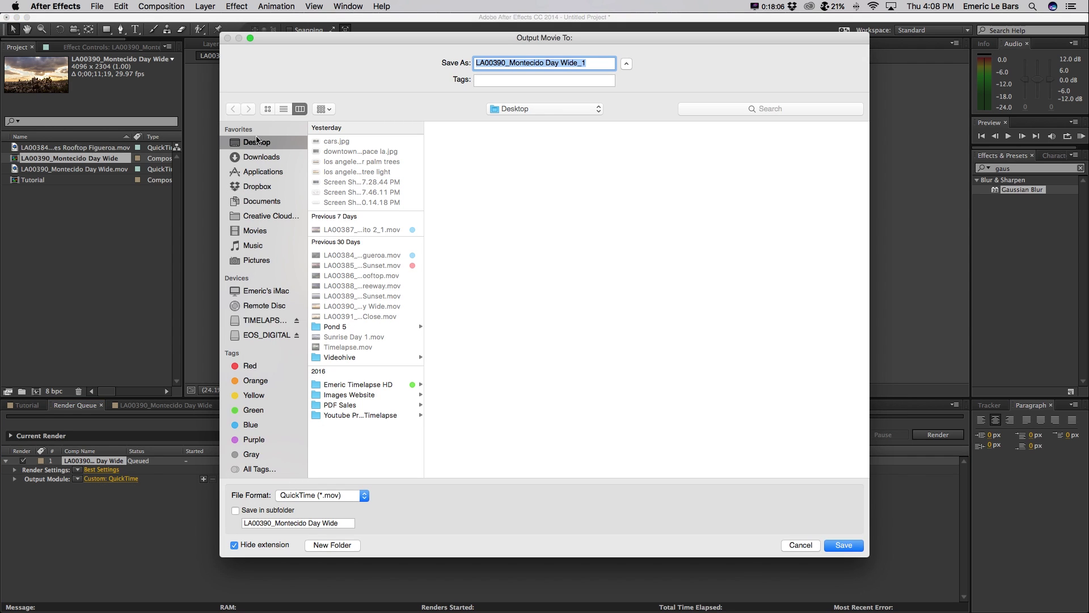
click(841, 546)
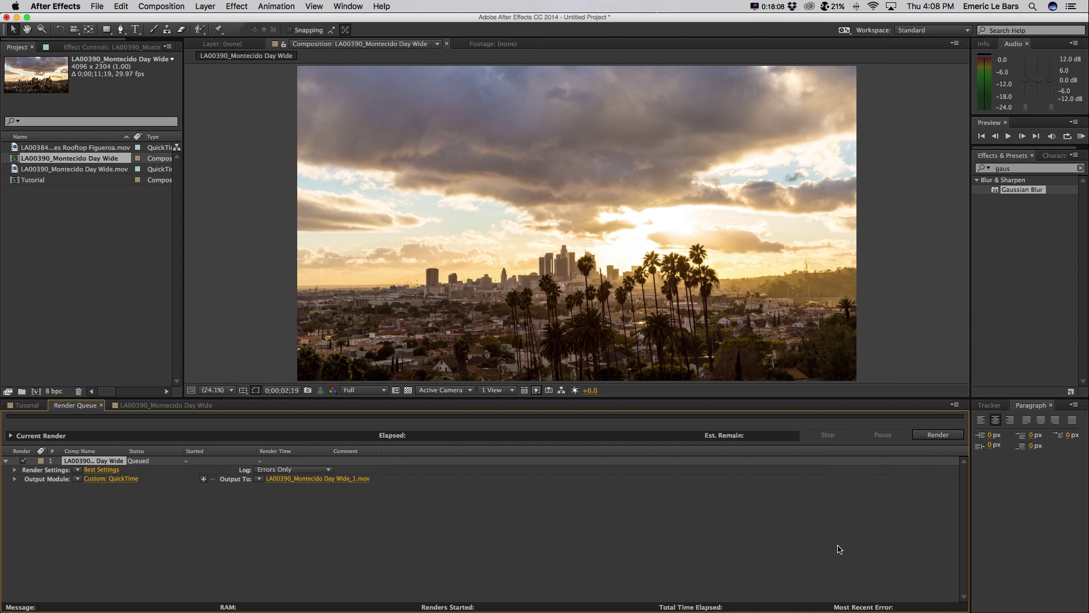
click(936, 435)
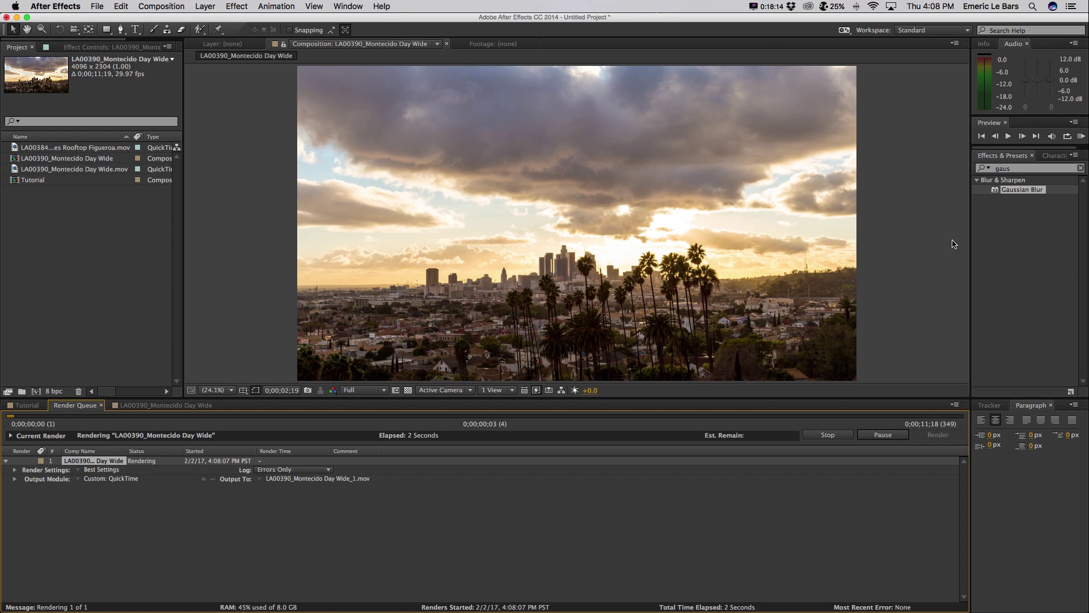
click(840, 434)
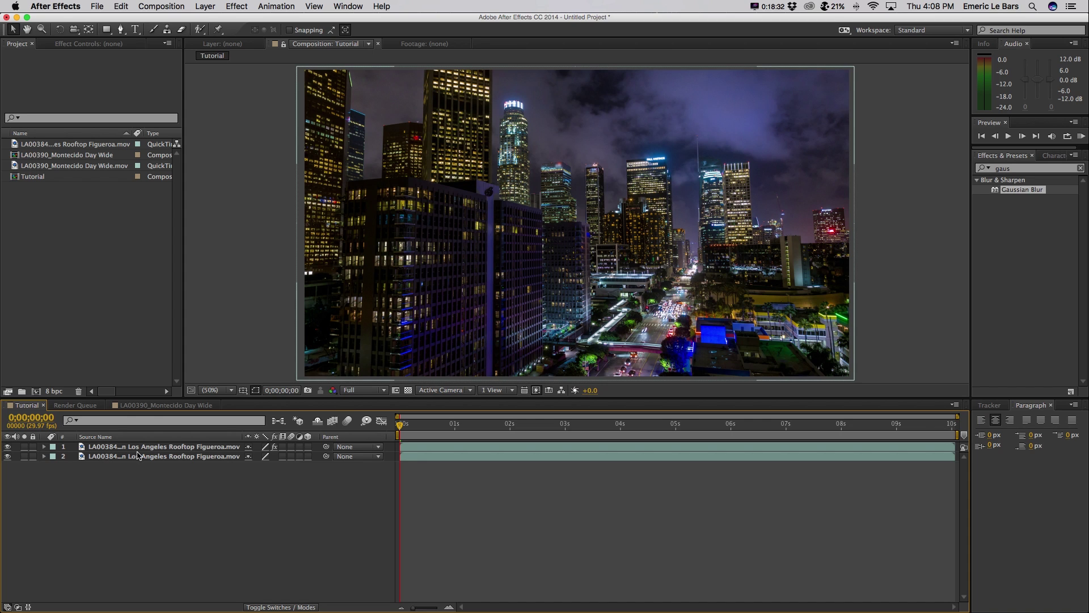
Create a new composition from the LA00387_Day To Night Montecito 2_1.mov clip
click(148, 405)
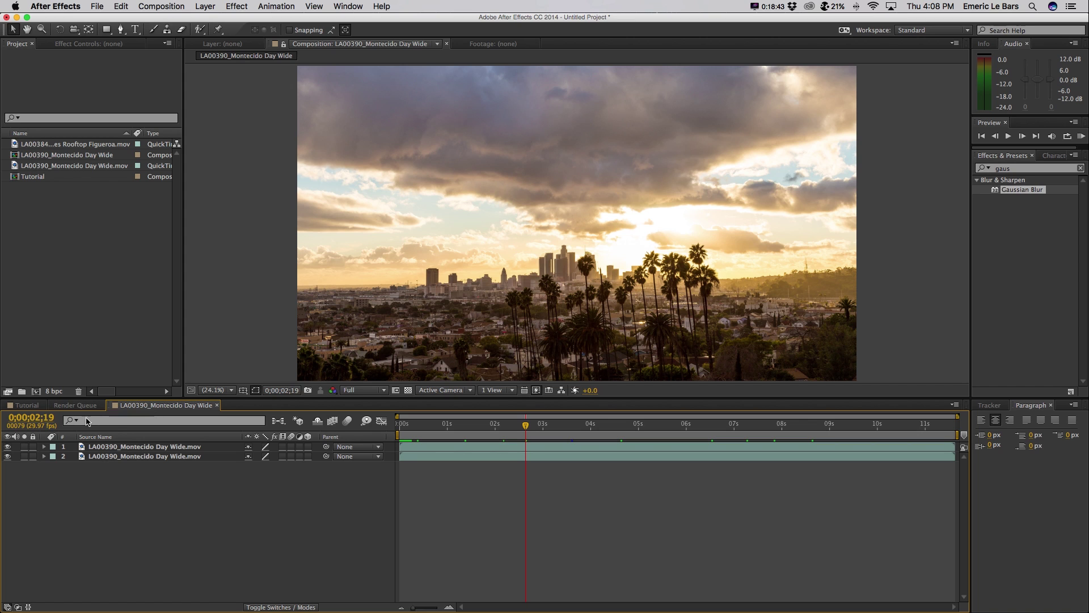
click(36, 407)
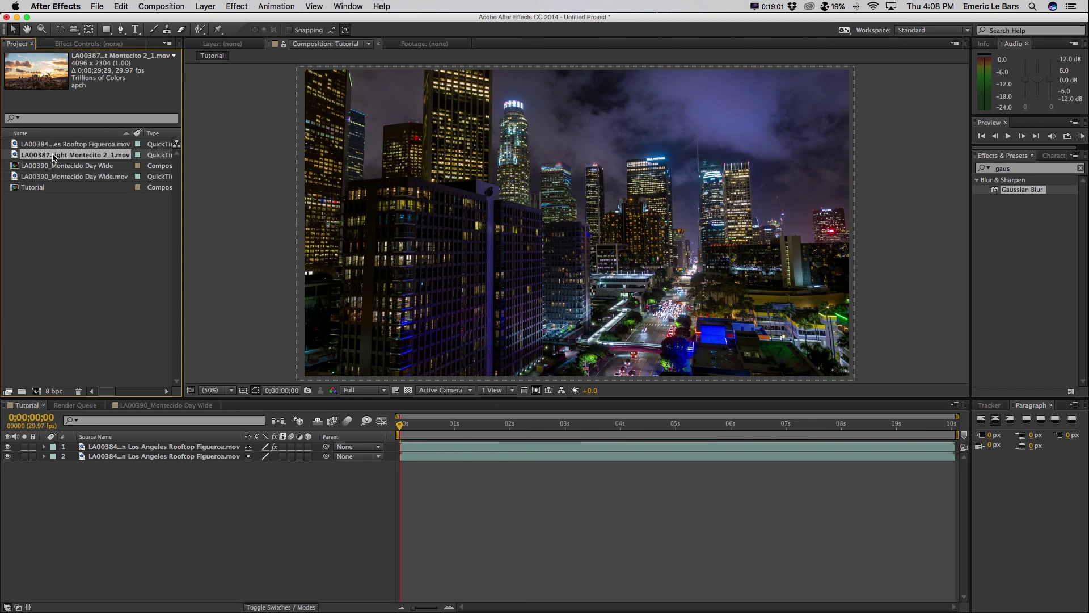
right_click(54, 157)
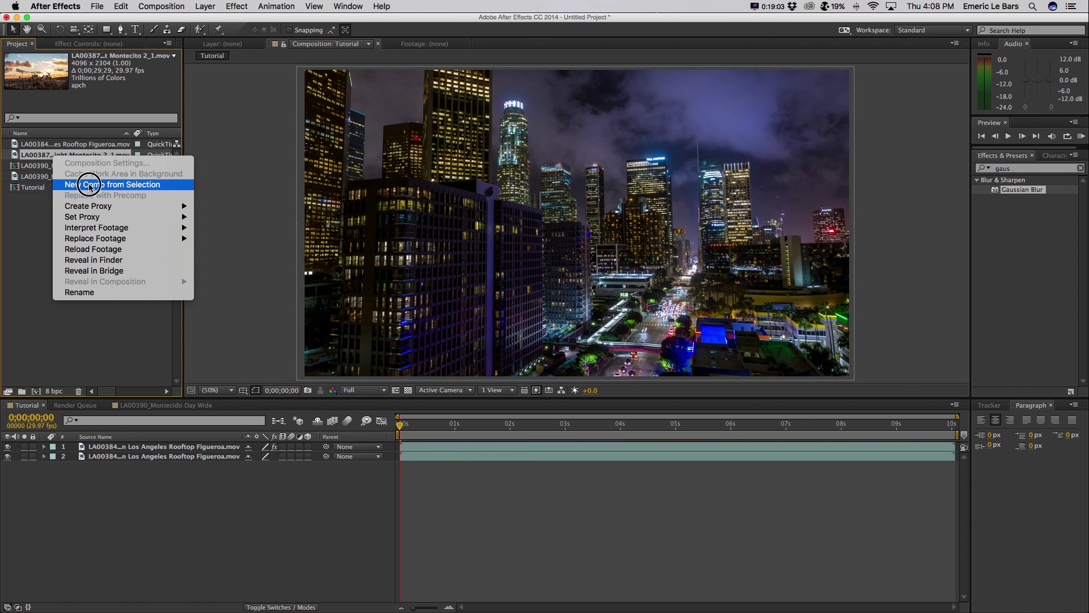
click(89, 184)
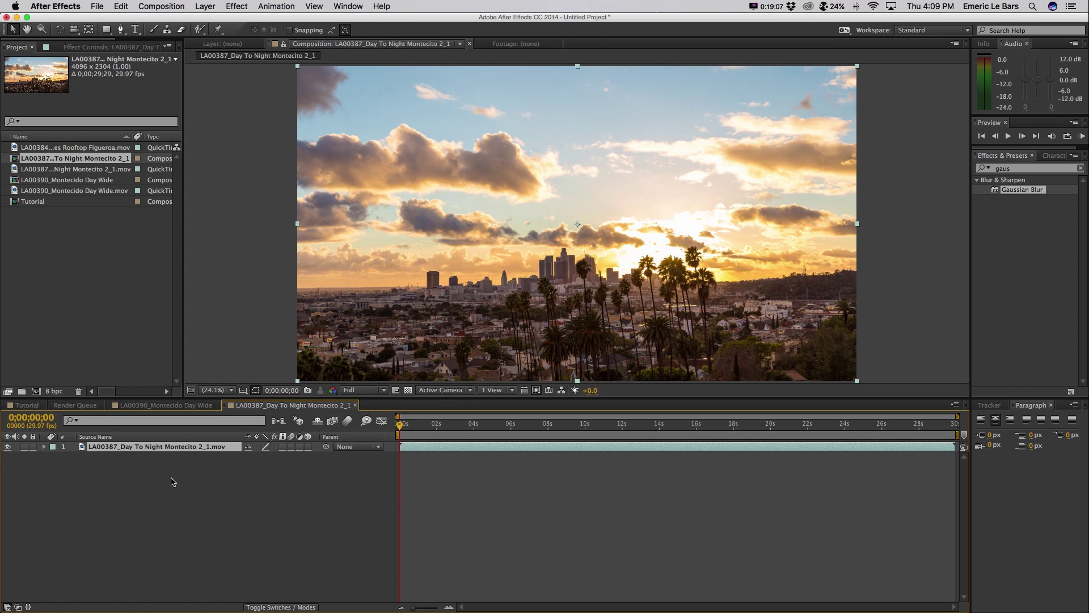
Time-stretch the LA00387_Day To Night Montecito 2_1.mov layer to a new duration of 0;00;20;20, holding the layer in-point
right_click(140, 448)
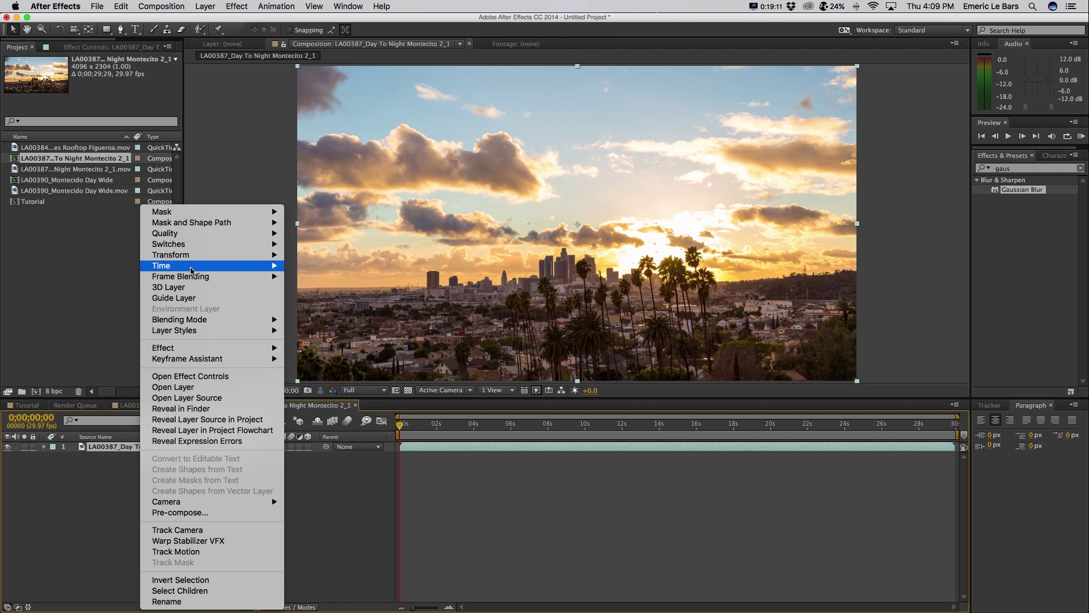
mouse_move(189, 270)
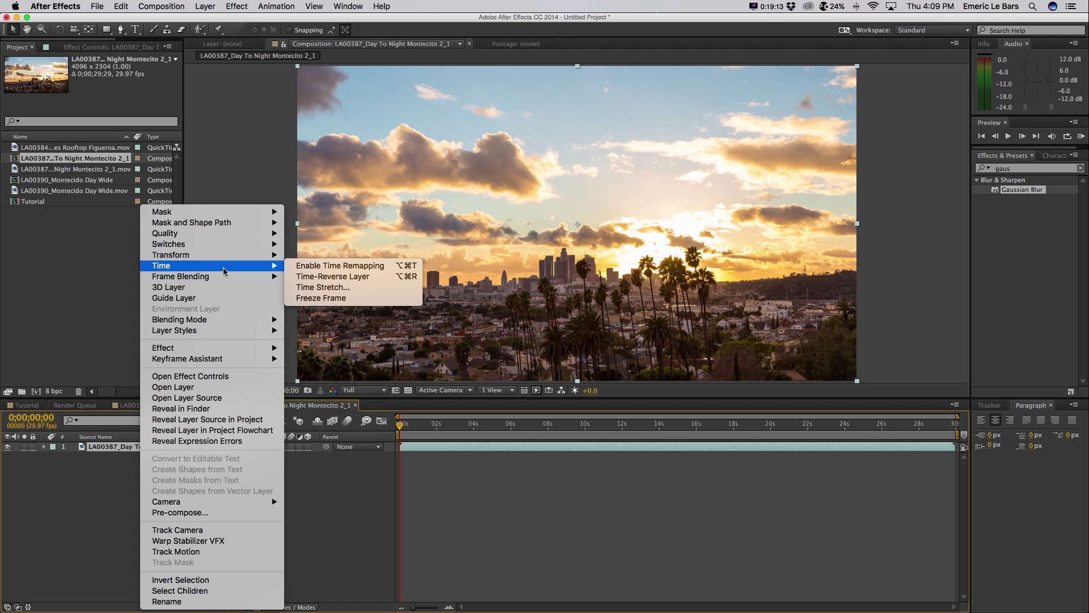
click(330, 288)
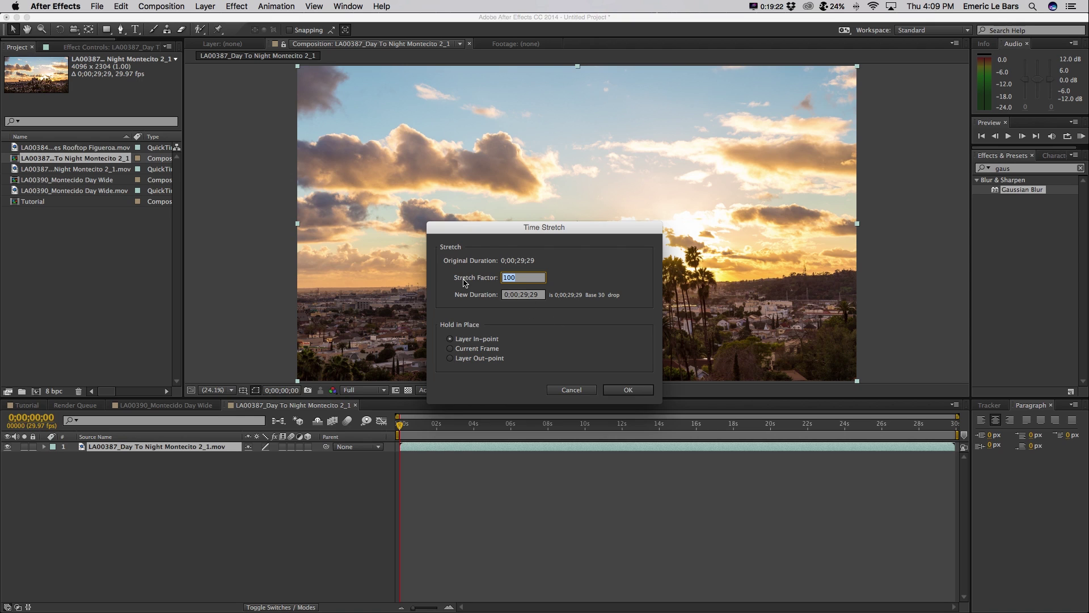
click(533, 295)
key(BackSpace)
text(0)
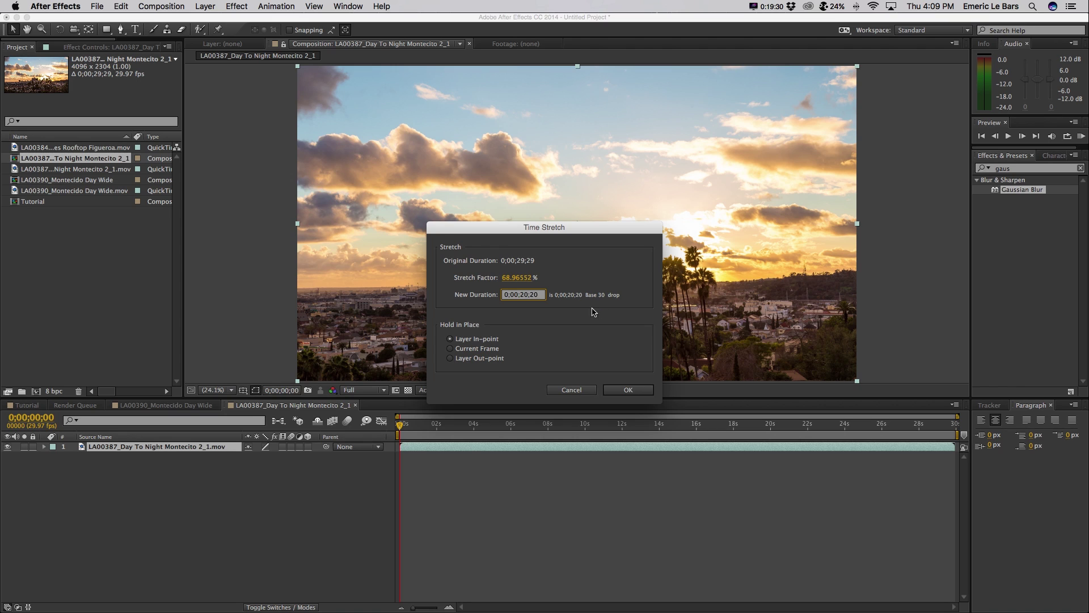
click(631, 392)
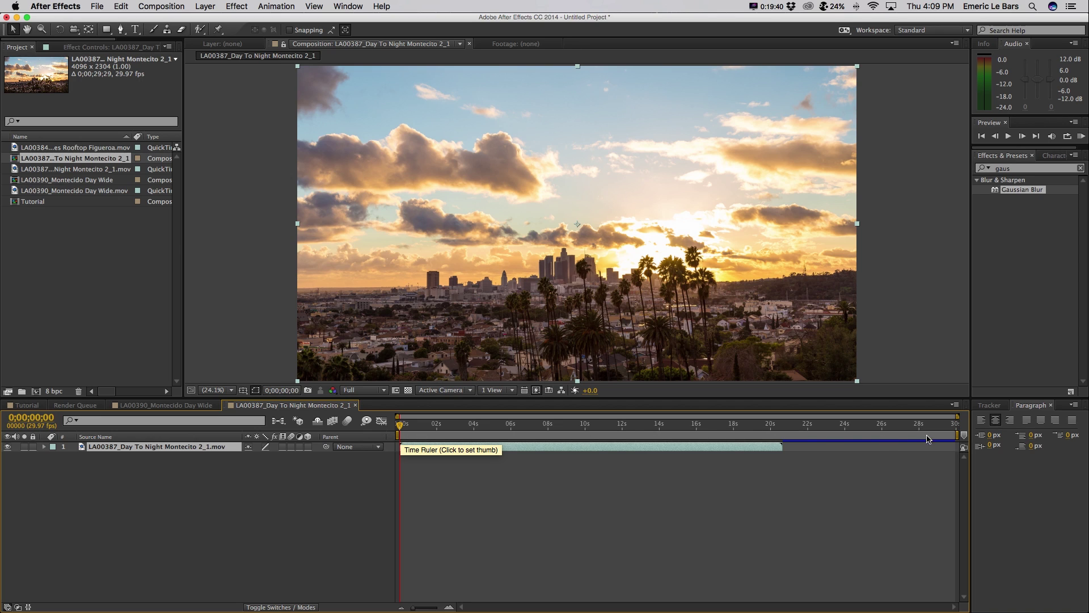
Shorten the work area so that it ends at the stretched layer's out-point, at 0;00;20;20
mouse_move(957, 437)
mouse_down()
mouse_move(888, 437)
mouse_move(949, 435)
mouse_up()
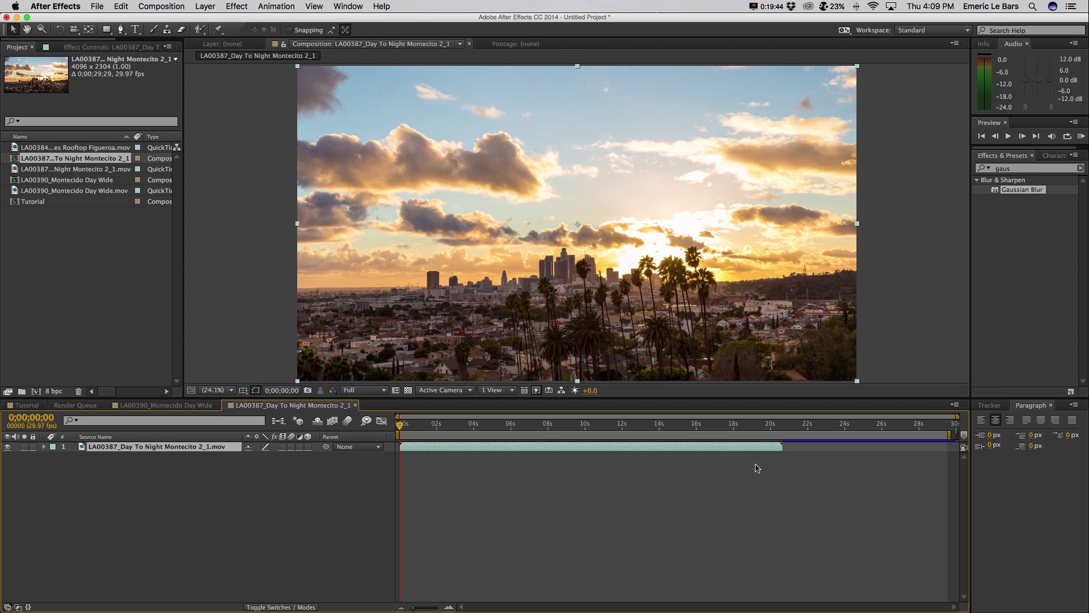
drag(950, 434, 805, 435)
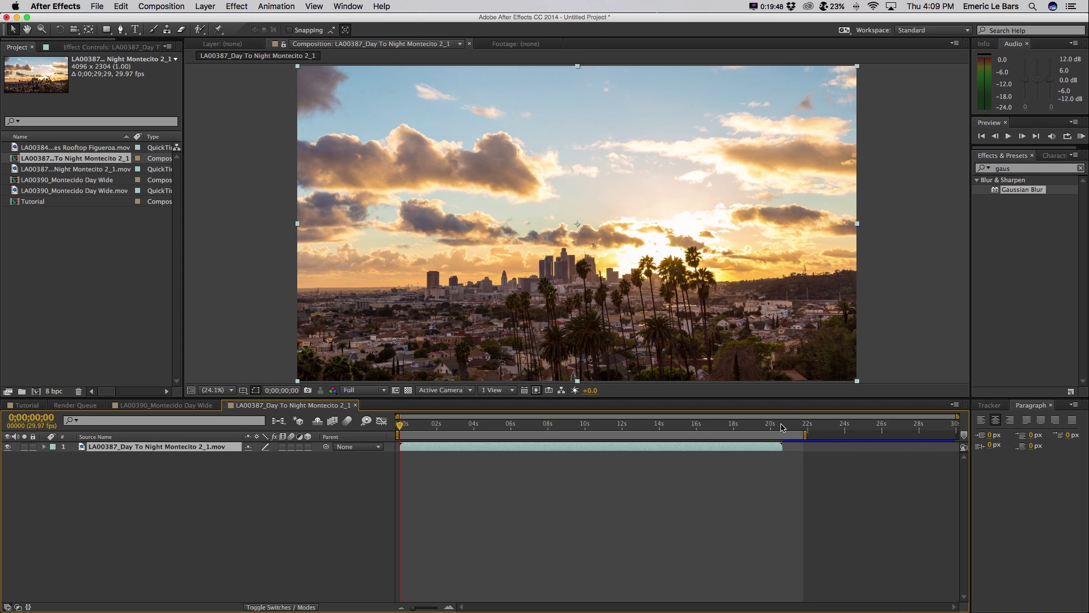
click(782, 424)
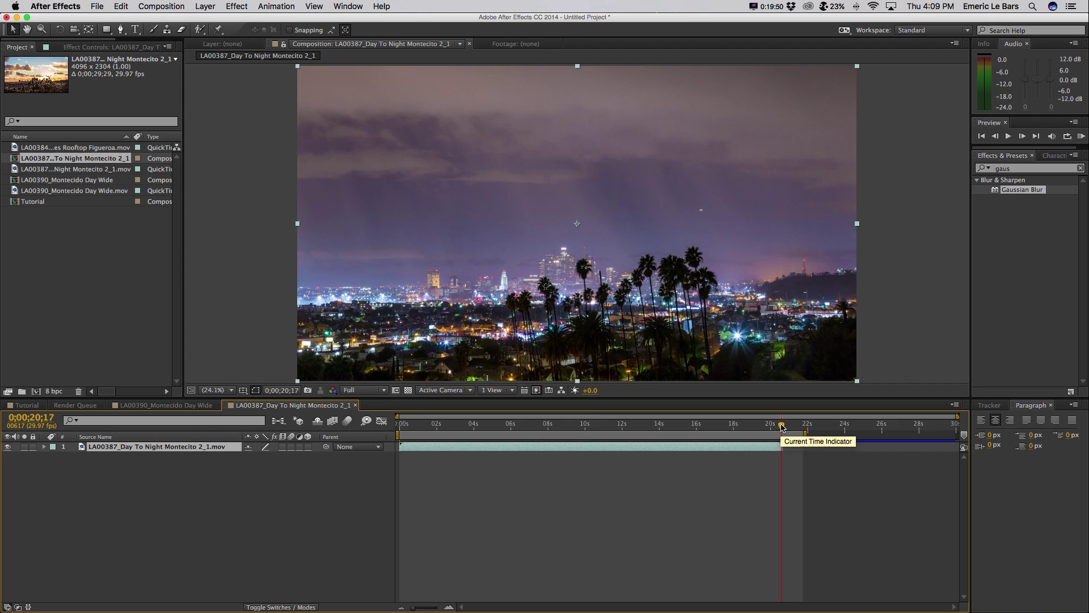
key(=)
key(=)
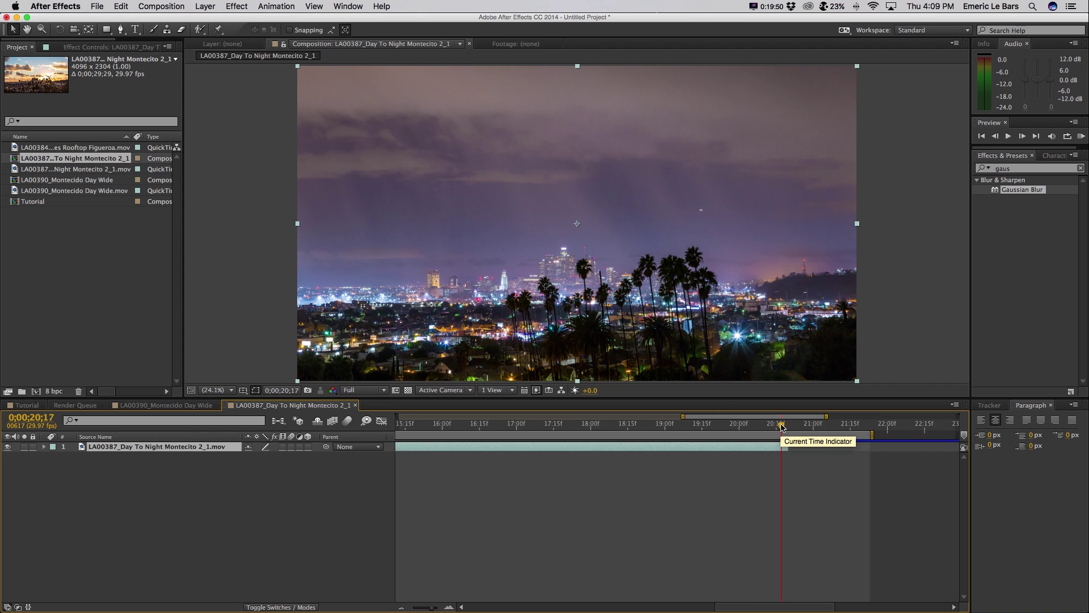
key(=)
scroll(802, 462, right, 5)
scroll(801, 464, left, 1)
key(=)
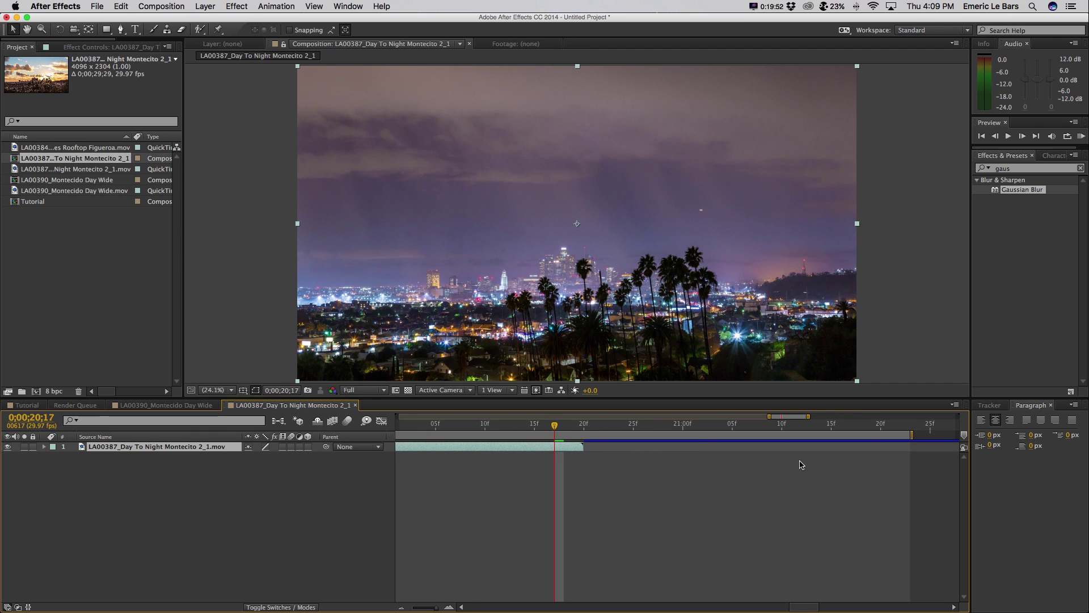
drag(912, 435, 587, 438)
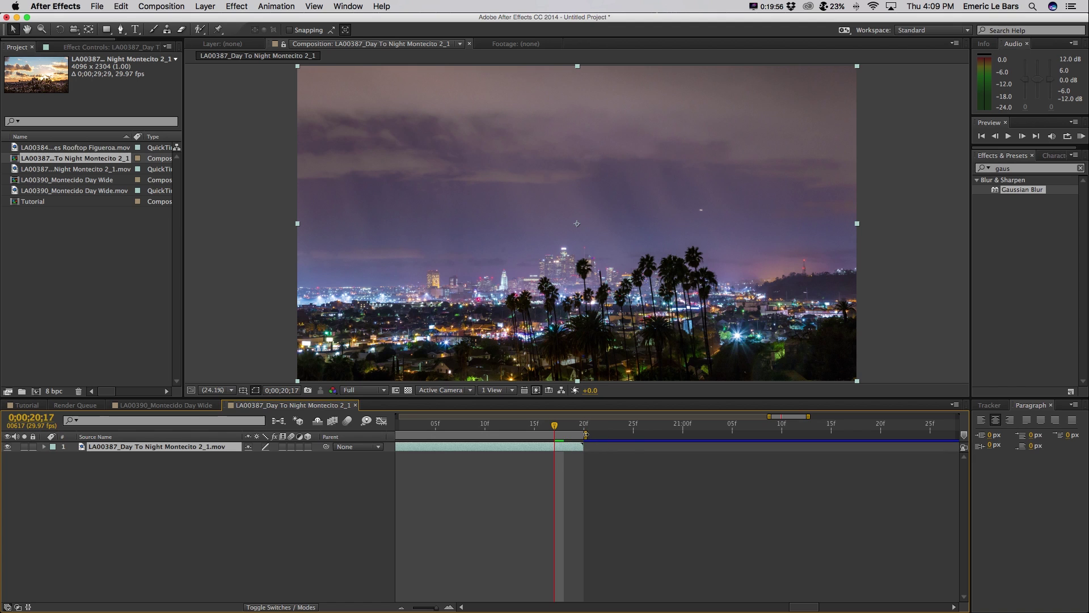
Move the work area's end one frame earlier, to 0;00;20;19, just inside the layer's last frame
scroll(592, 445, up, 3)
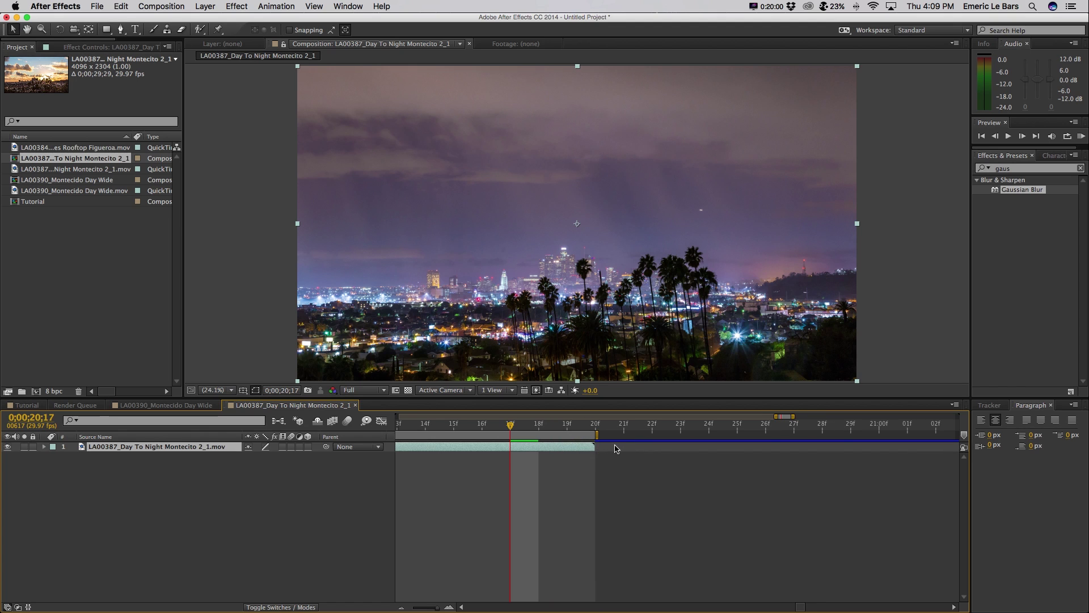
mouse_move(597, 436)
mouse_down()
mouse_move(564, 434)
mouse_move(612, 434)
mouse_move(565, 435)
mouse_up()
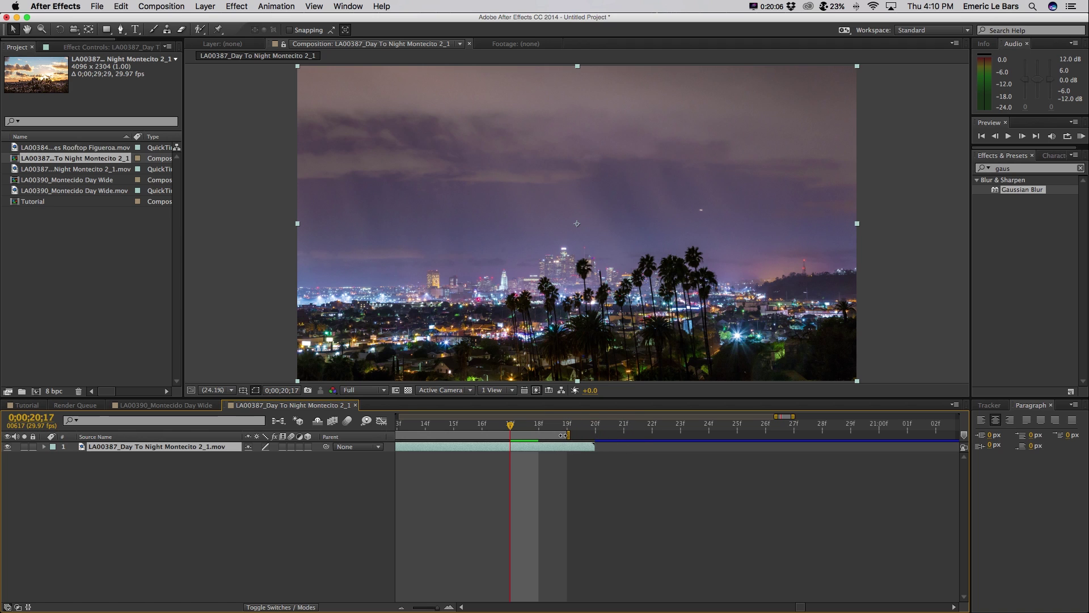
key(minus)
key(minus)
key(minus)
key(minus)
key(minus)
key(minus)
key(minus)
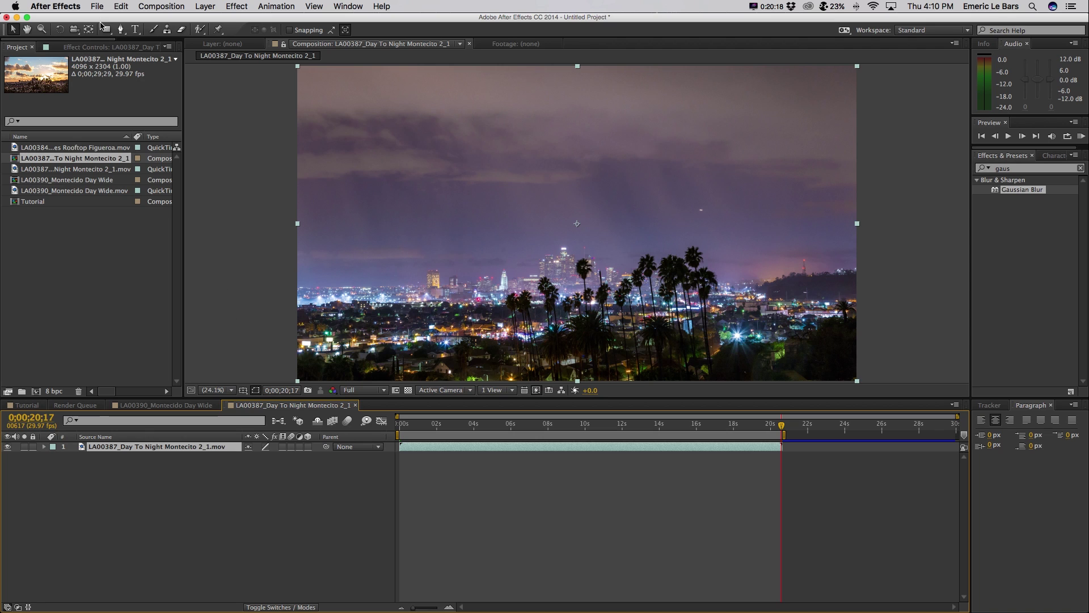
Add a text layer reading "Los Angeles Timelapse" in the upper sky area of the composition
click(135, 30)
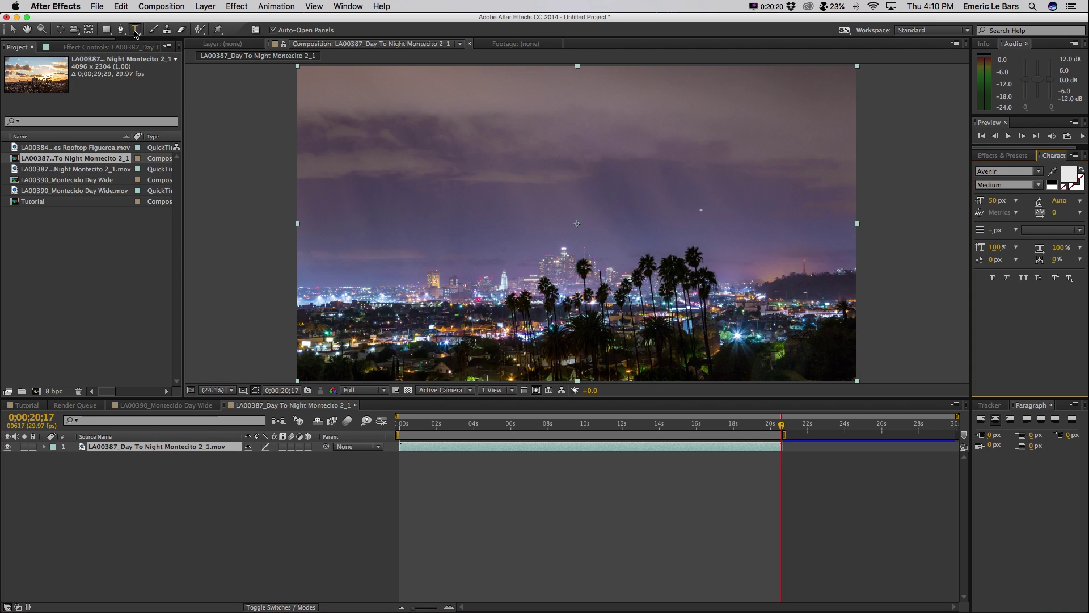
click(413, 137)
text(Lo)
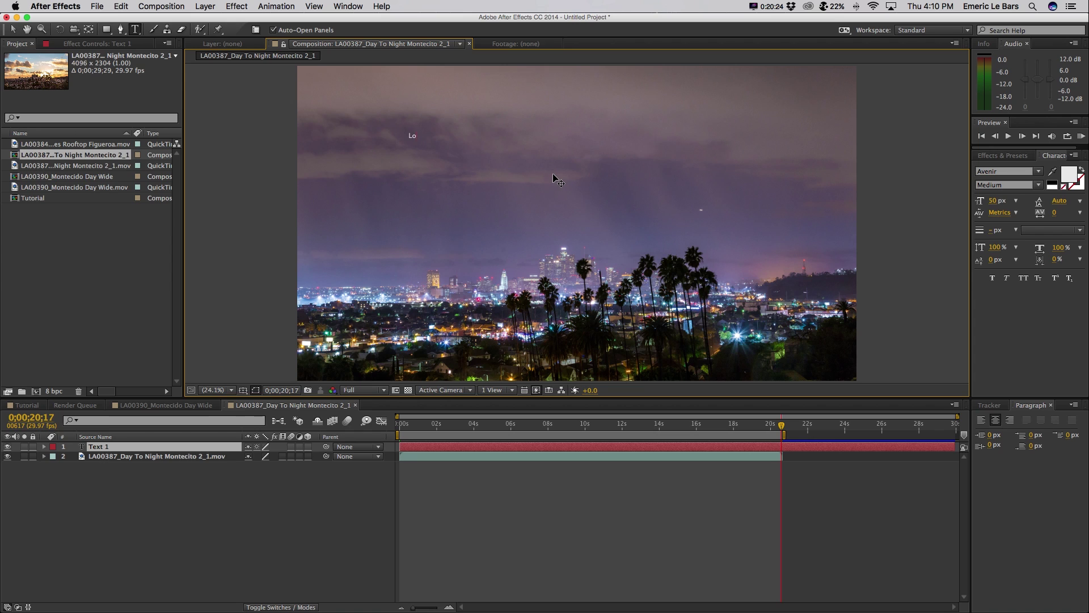
text(s Ange)
key(BackSpace)
text(geles Tim)
key(Return)
text(eles Timelapse)
Enlarge the "Los Angeles Timelapse" title text to a font size of 155 px
triple_click(421, 135)
click(1015, 201)
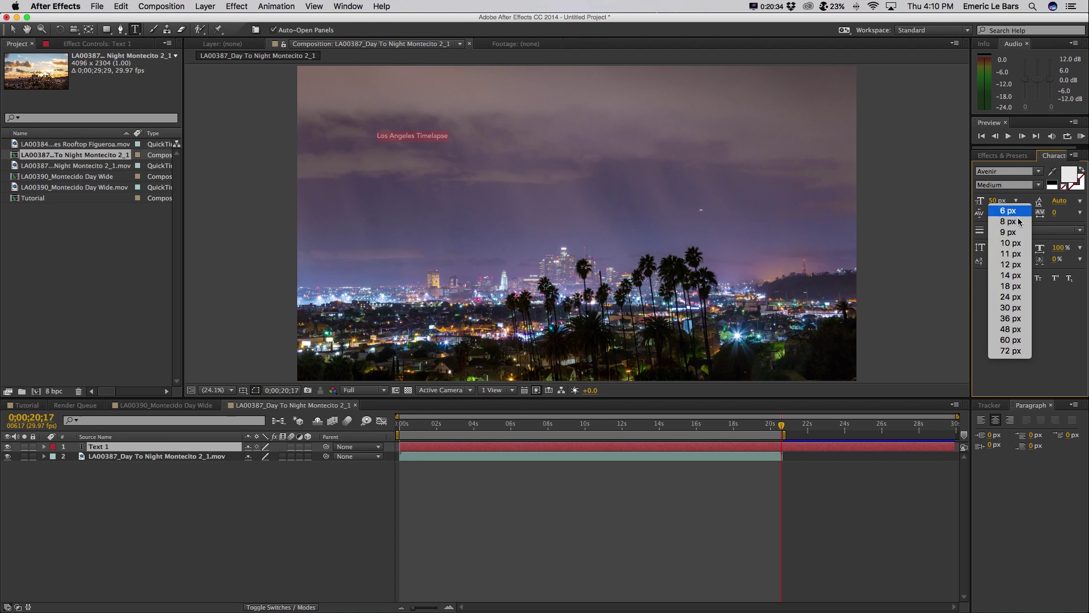
click(1005, 347)
drag(996, 208, 995, 208)
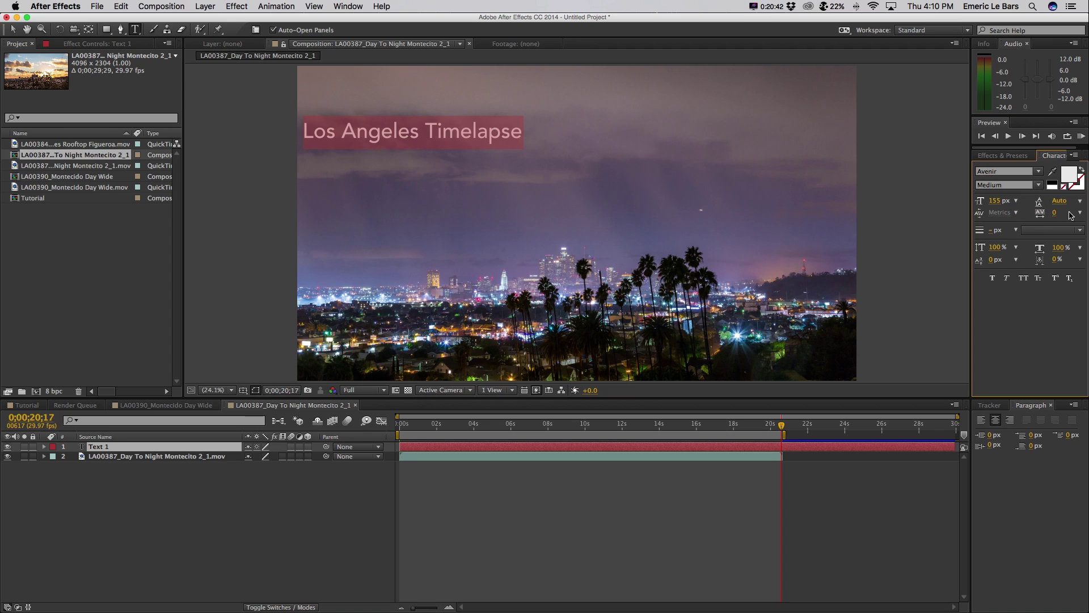
Keep the title's paragraph alignment centred and move the text to the middle of the upper sky, at about 2113, 639
click(981, 420)
click(996, 423)
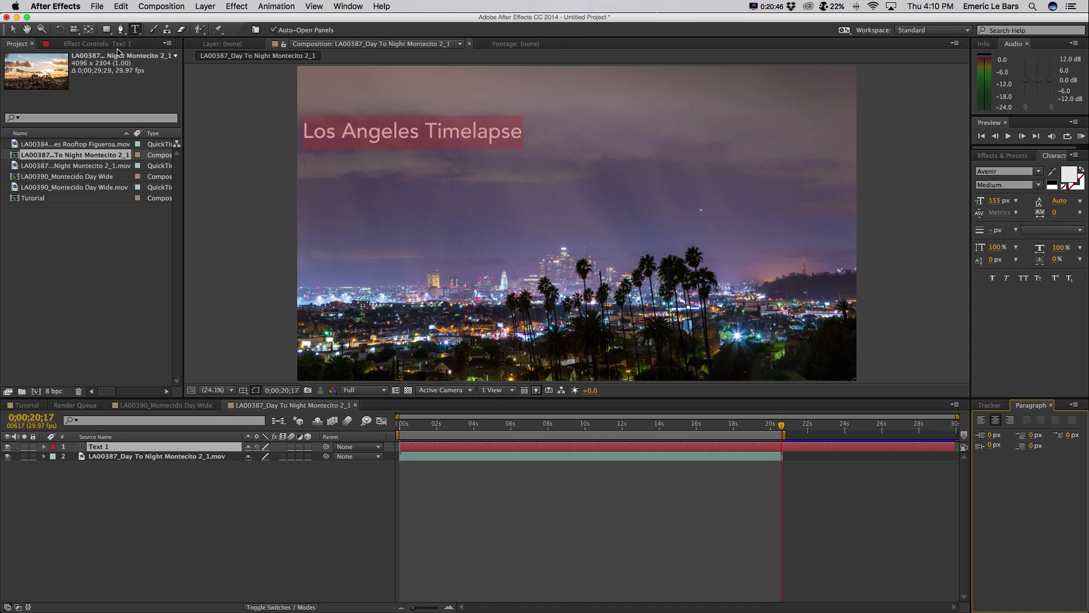
click(12, 29)
drag(384, 134, 509, 156)
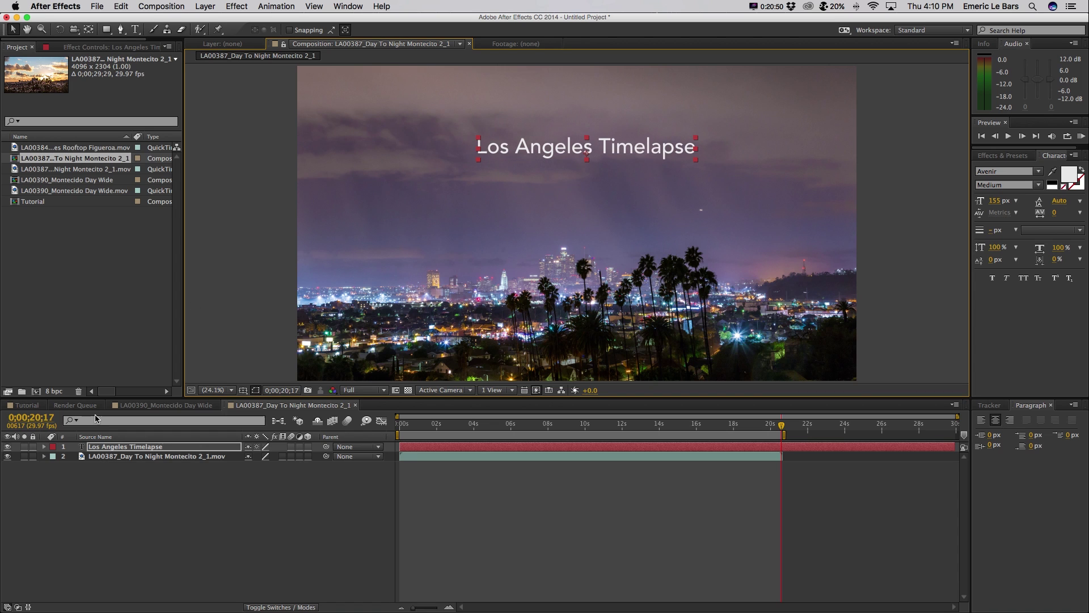
Add a Scale keyframe of 100% to the title text layer at 0;00;00;00
click(44, 446)
click(53, 465)
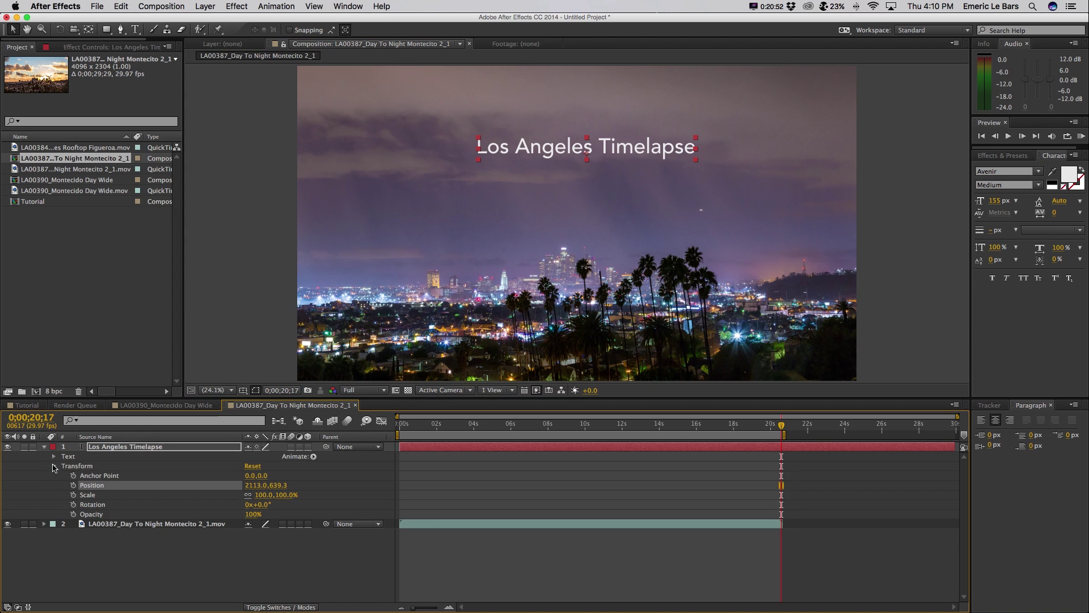
click(403, 424)
drag(401, 425, 394, 426)
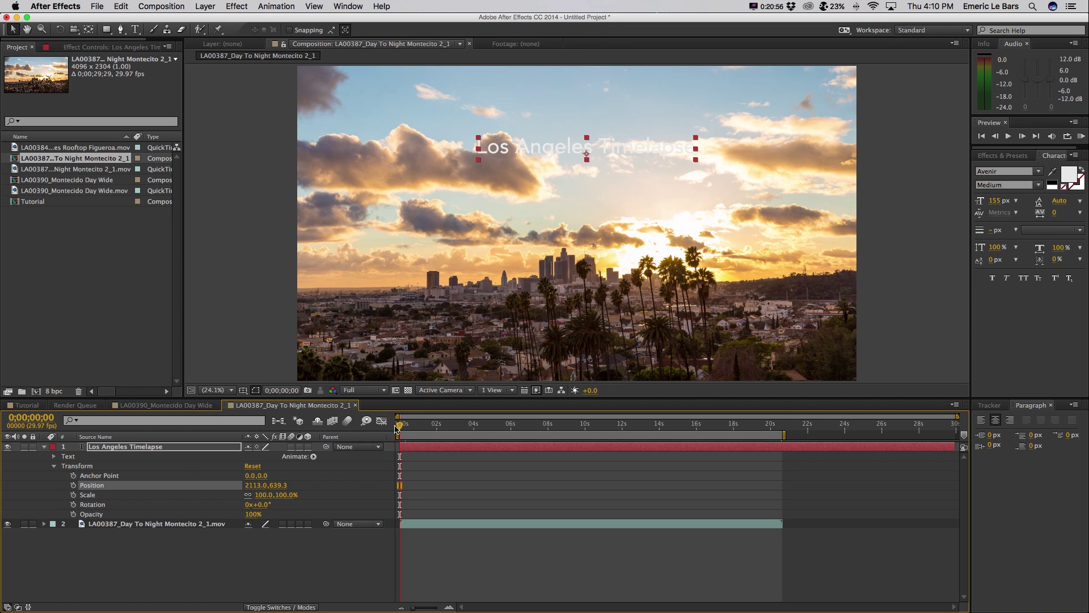
click(73, 495)
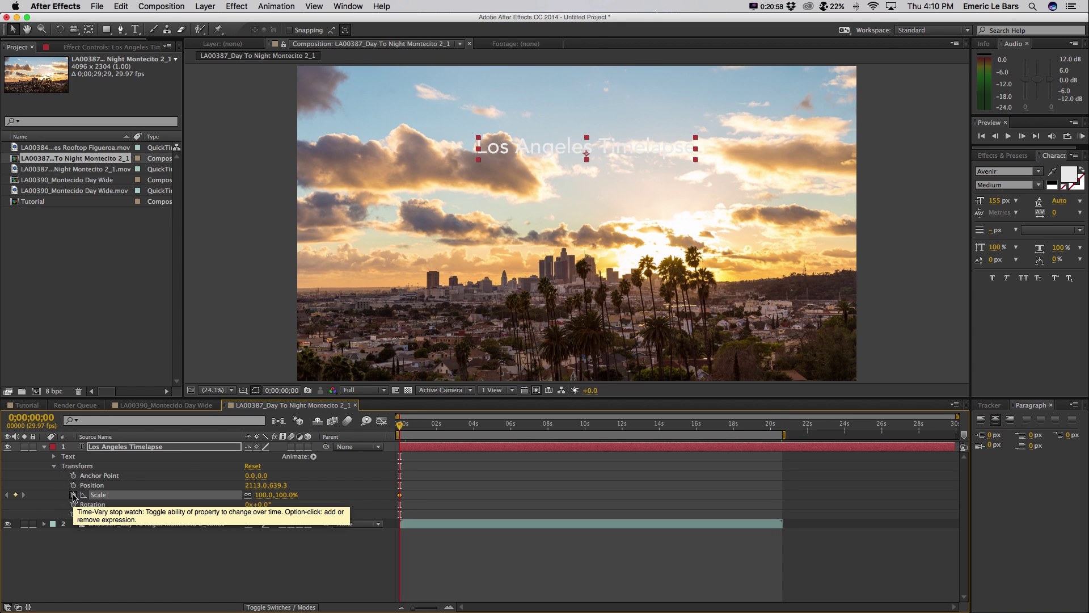
Keyframe the title text layer's Scale at 130% at 0;00;20;17, near the end of the clip
click(780, 426)
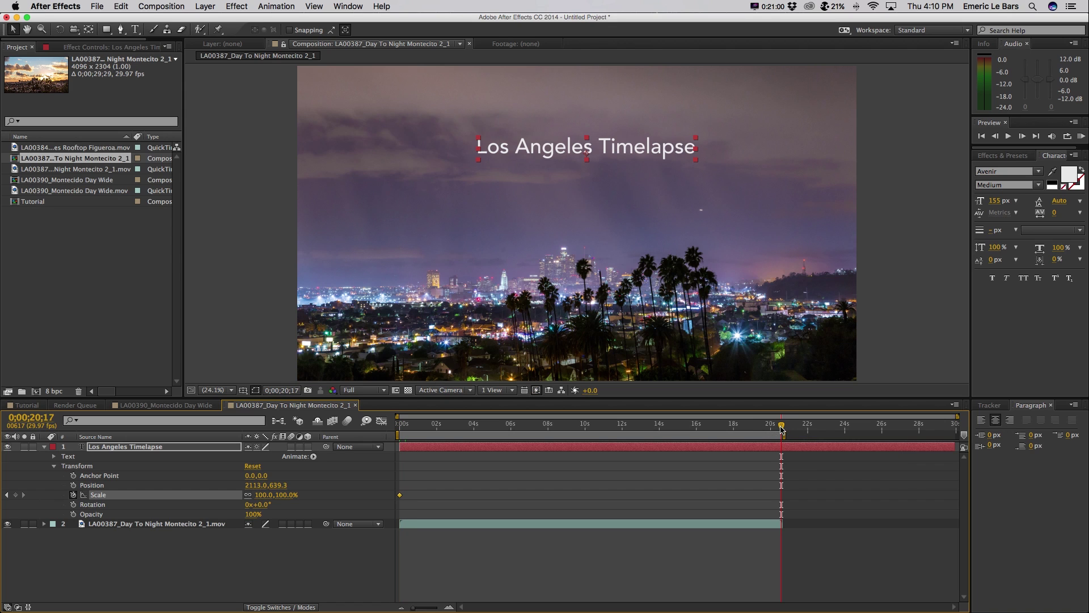
click(284, 494)
text(110)
key(Return)
click(281, 495)
text(130)
key(Return)
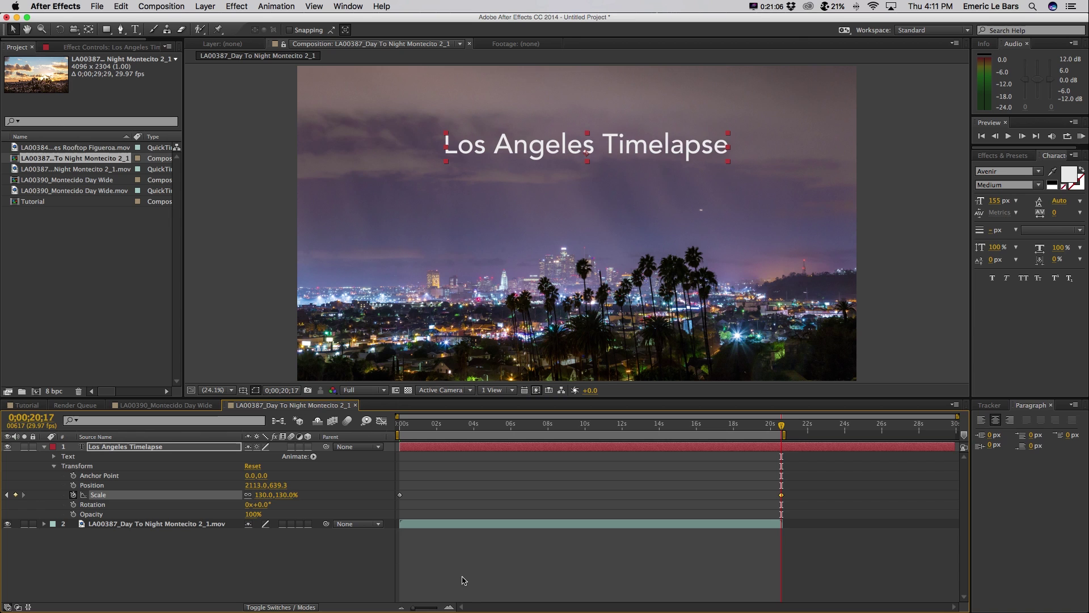
Preview the title's scale animation from near the start and at several later times, and deselect the text layer
click(413, 426)
key(space)
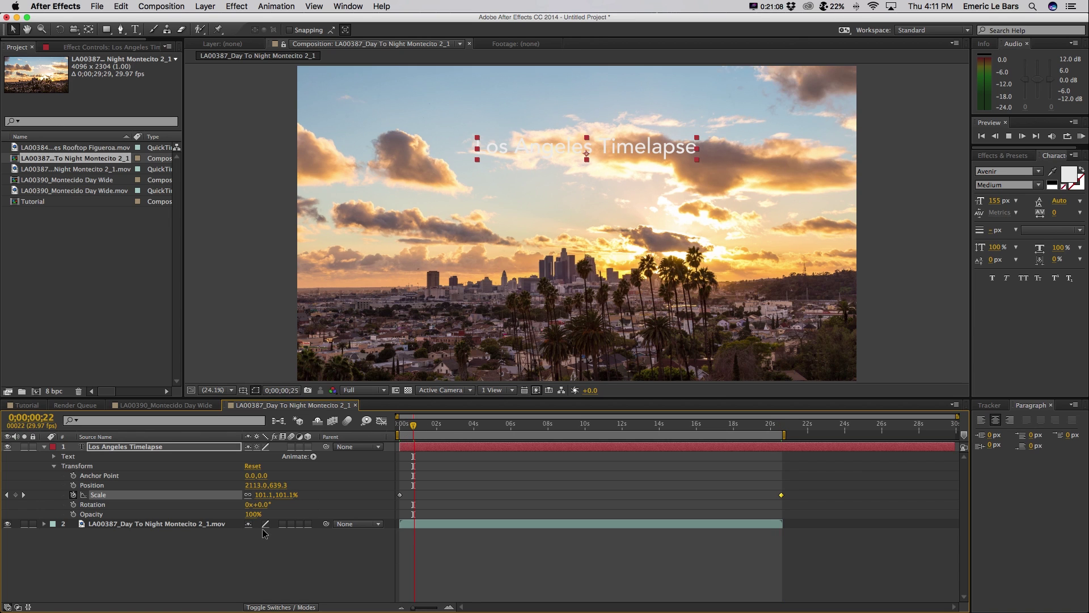
key(space)
click(547, 425)
click(594, 427)
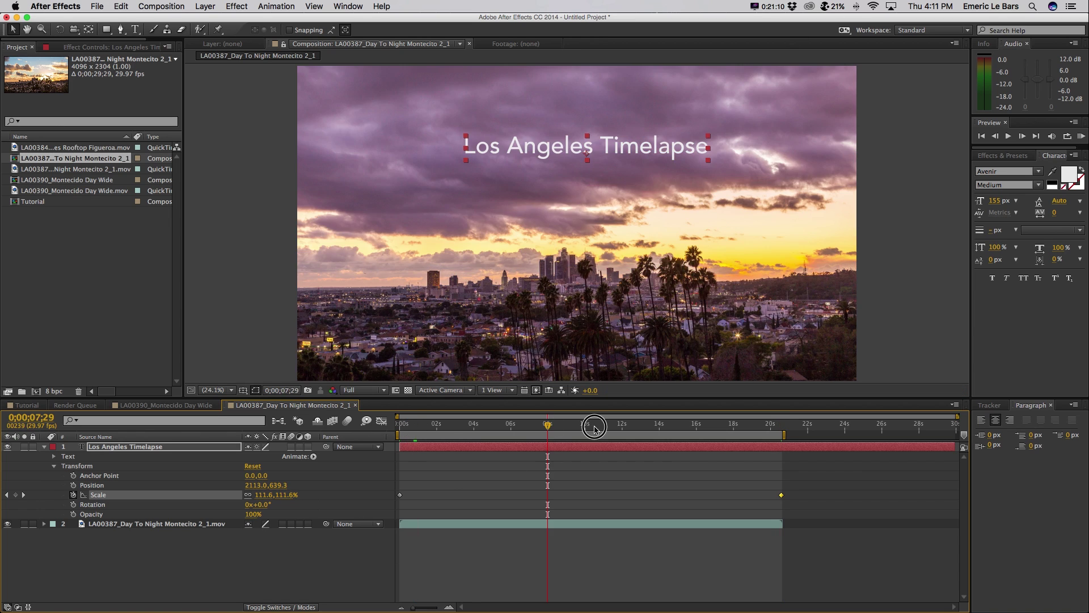
click(657, 430)
click(736, 433)
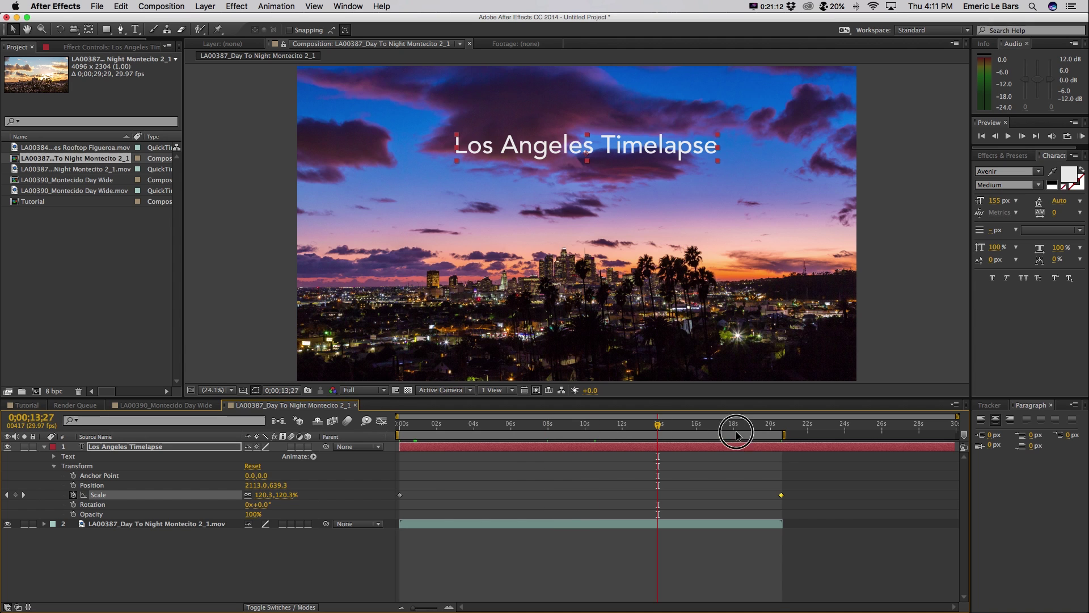
click(303, 562)
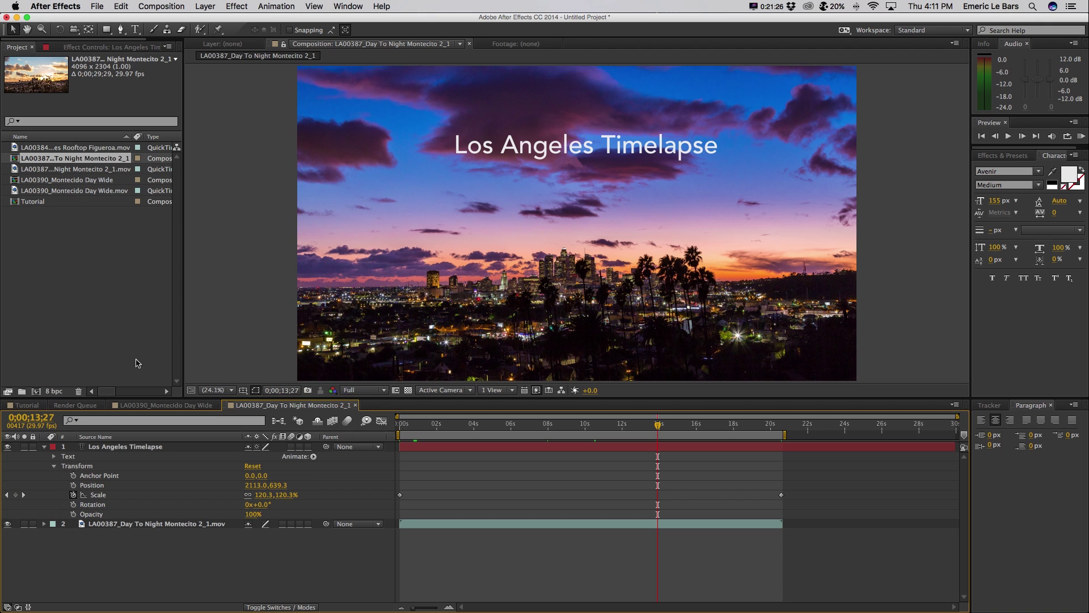
Delete the upper duplicate footage layer from the LA00390_Montecido Day Wide composition
click(147, 405)
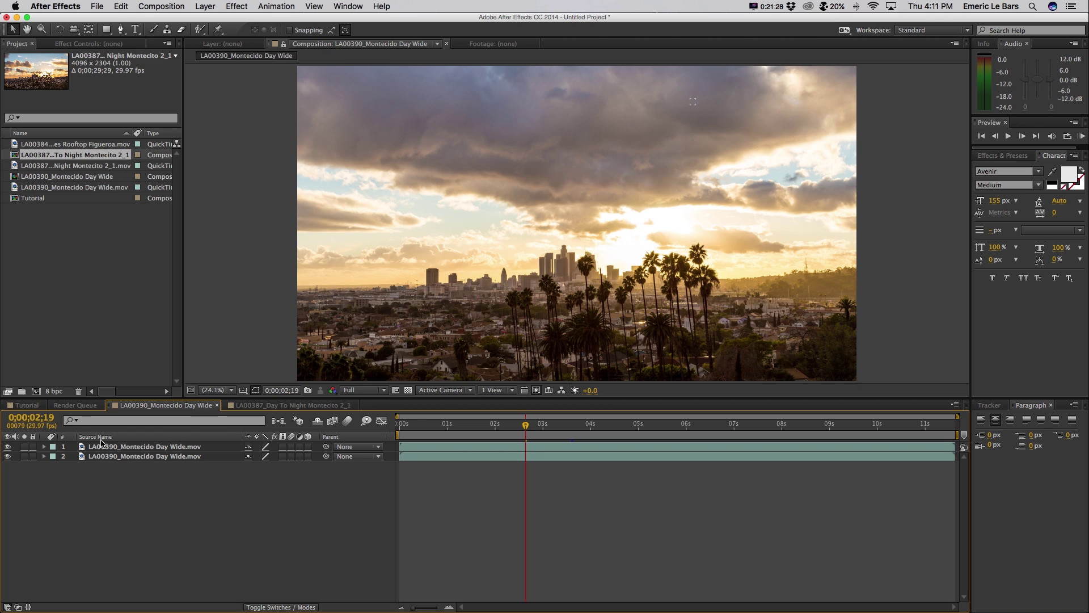
click(118, 446)
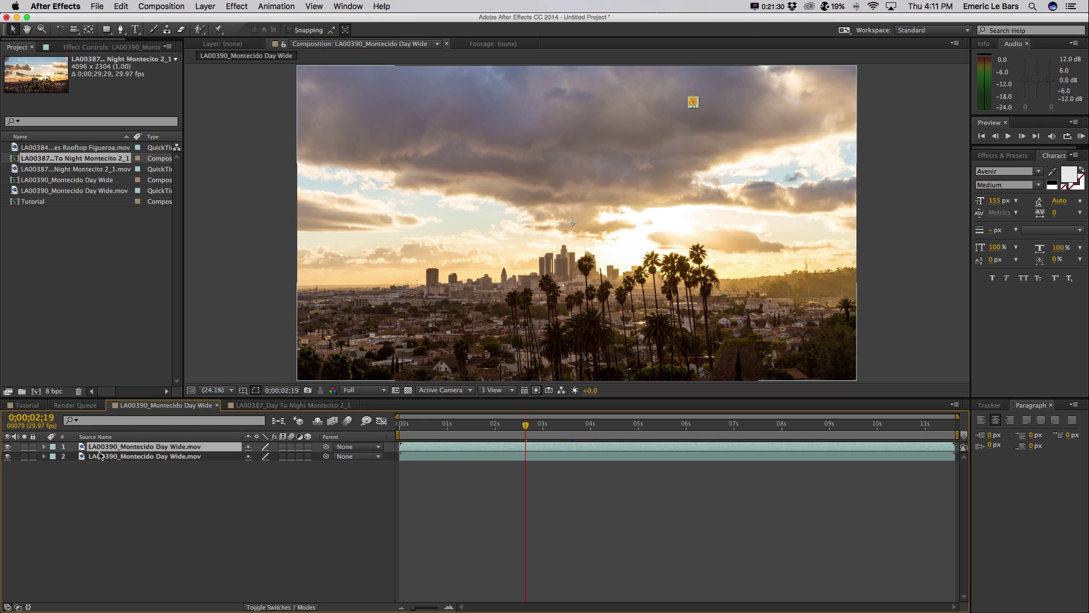
key(Delete)
Find the Warp Stabilizer VFX effect with the search "warp st" and apply it to the remaining LA00390_Montecido Day Wide.mov layer
click(105, 449)
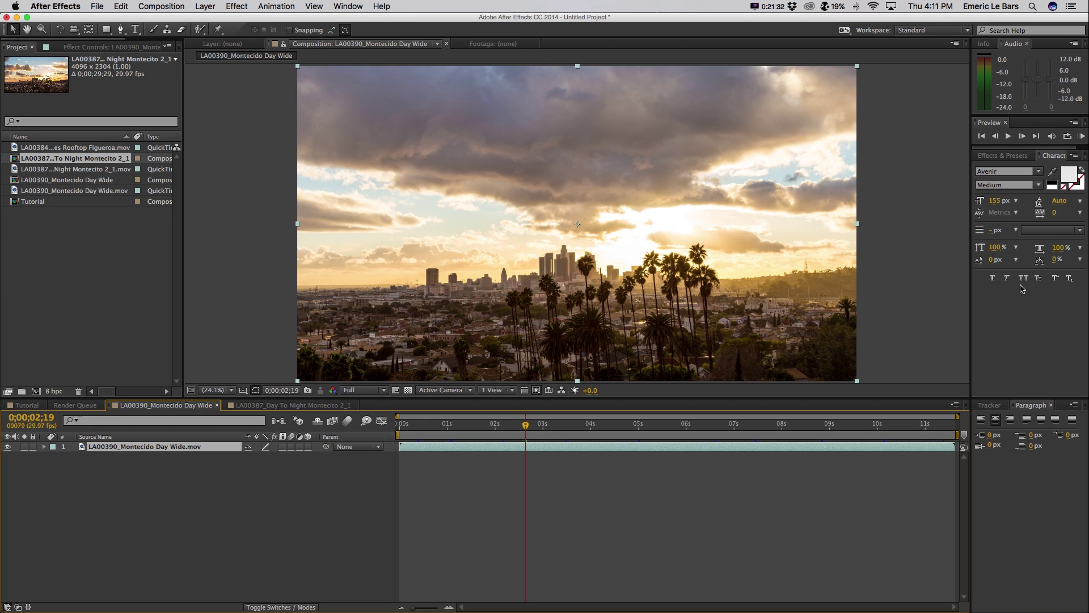
click(1008, 157)
drag(1020, 169, 984, 170)
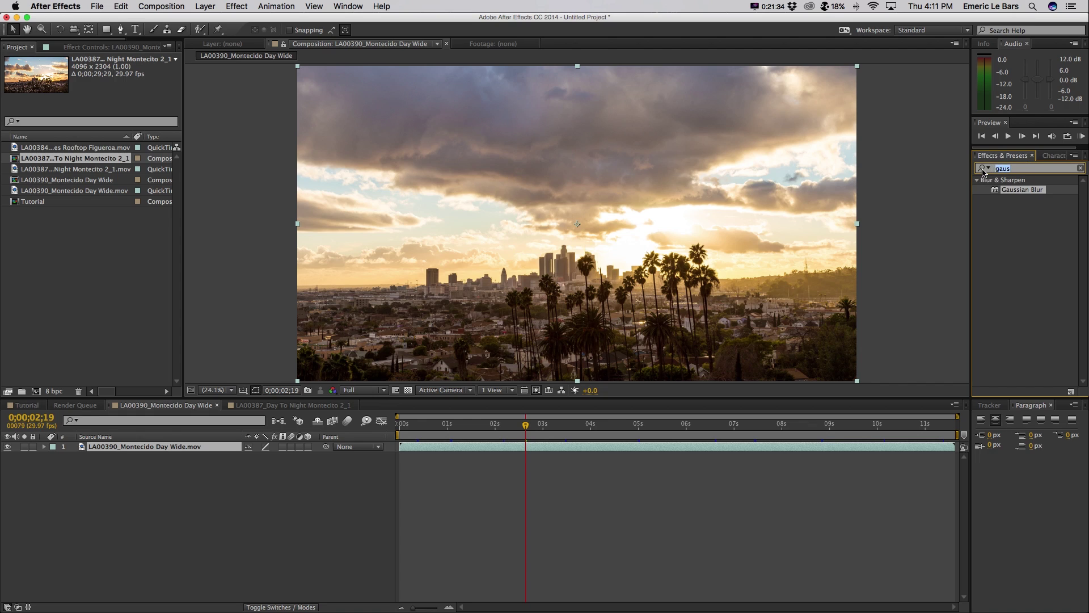
text(warp st)
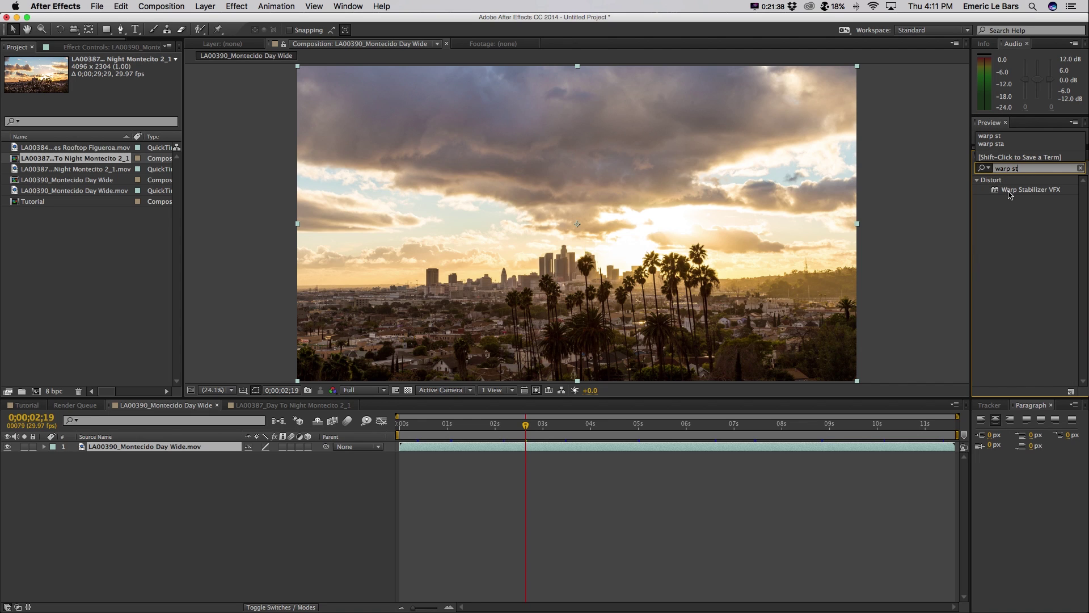
drag(1013, 192, 893, 190)
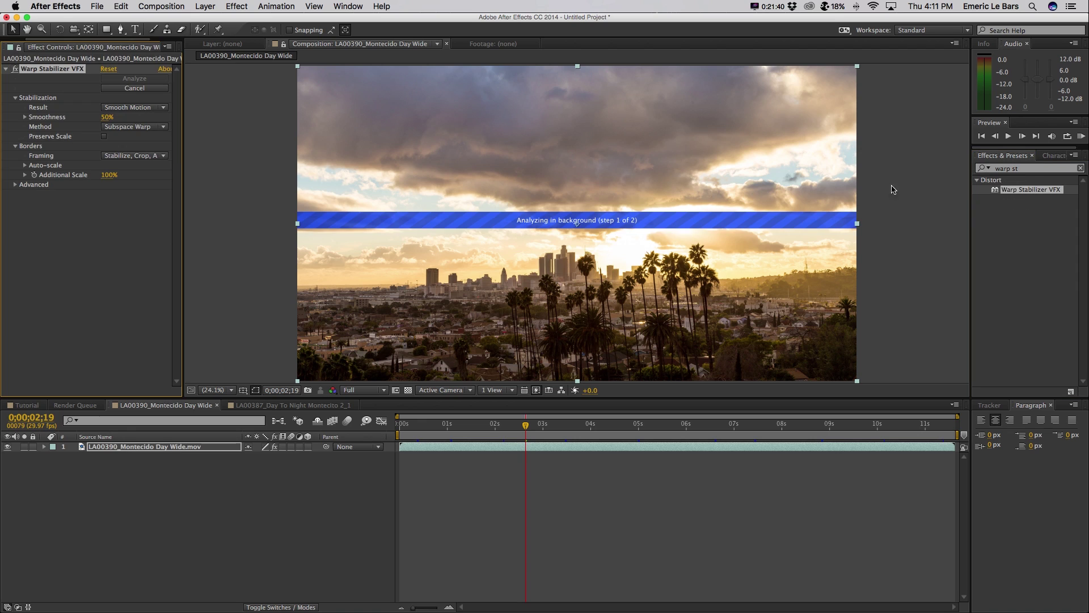
Set the stabilizer's Result to No Motion and Method to Position, Scale, Rotation, cancel its background analysis, and return to the project items
click(166, 108)
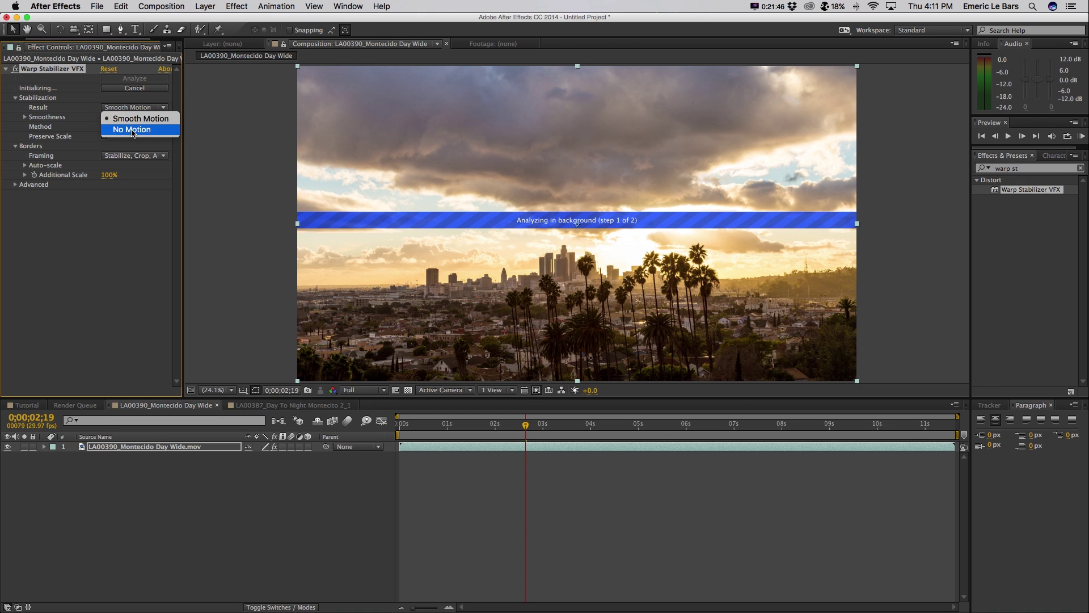
click(133, 130)
click(134, 128)
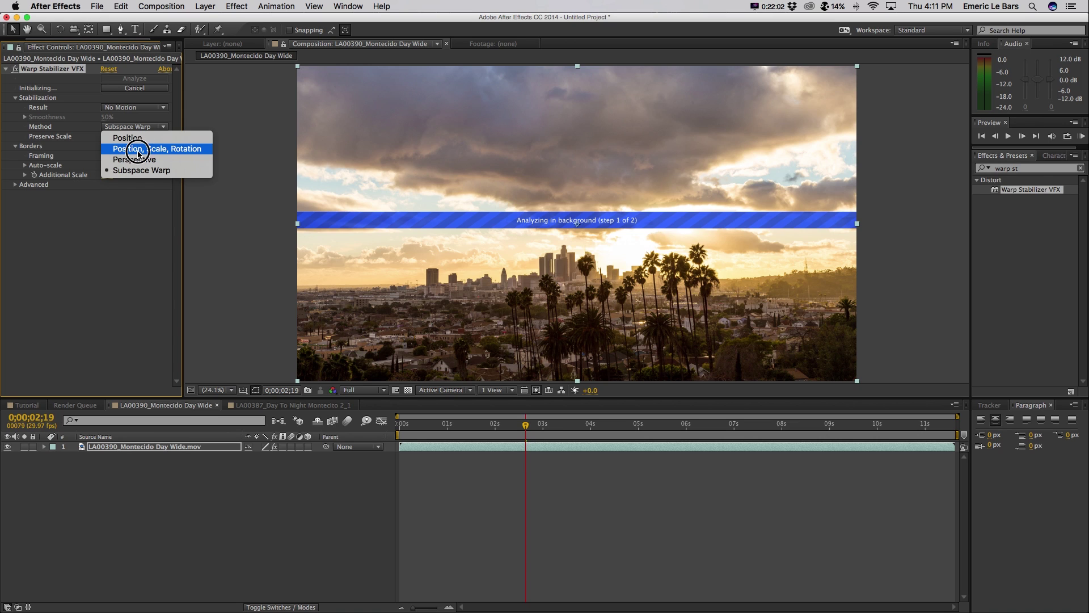
click(138, 151)
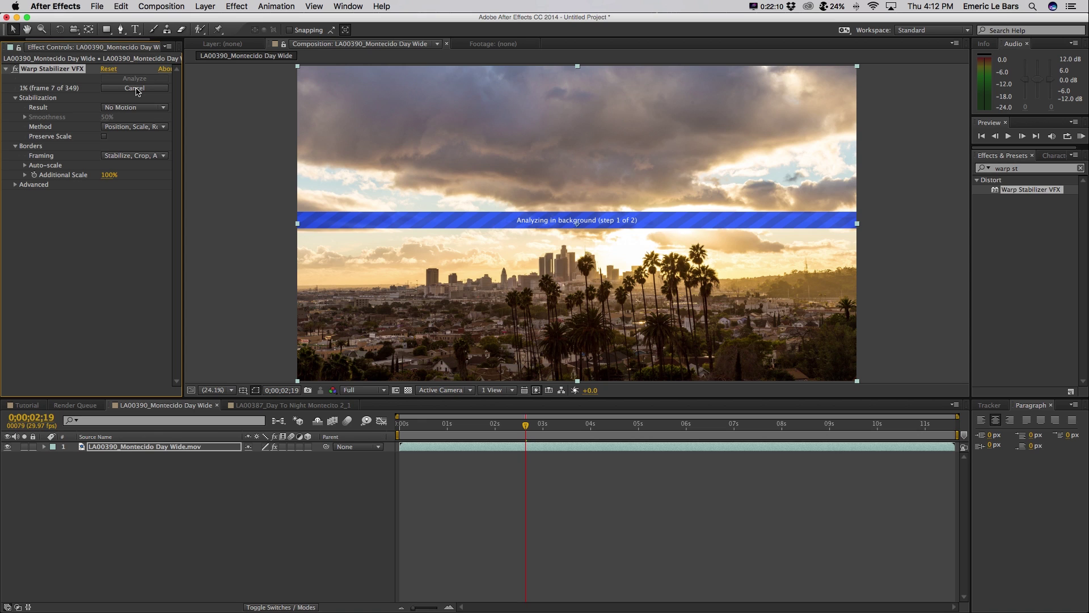
click(136, 89)
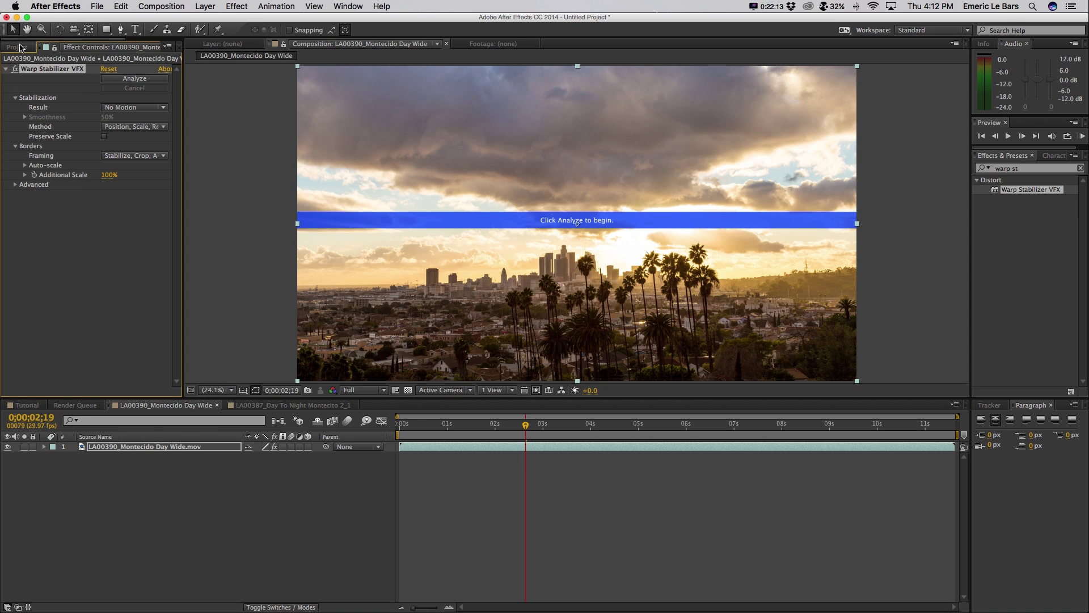
click(20, 47)
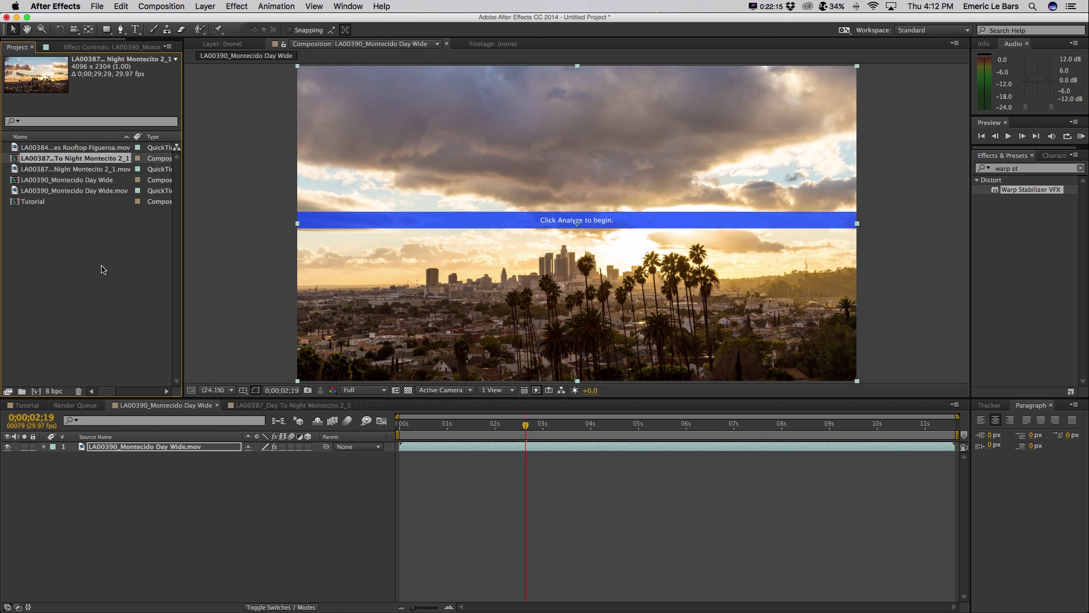